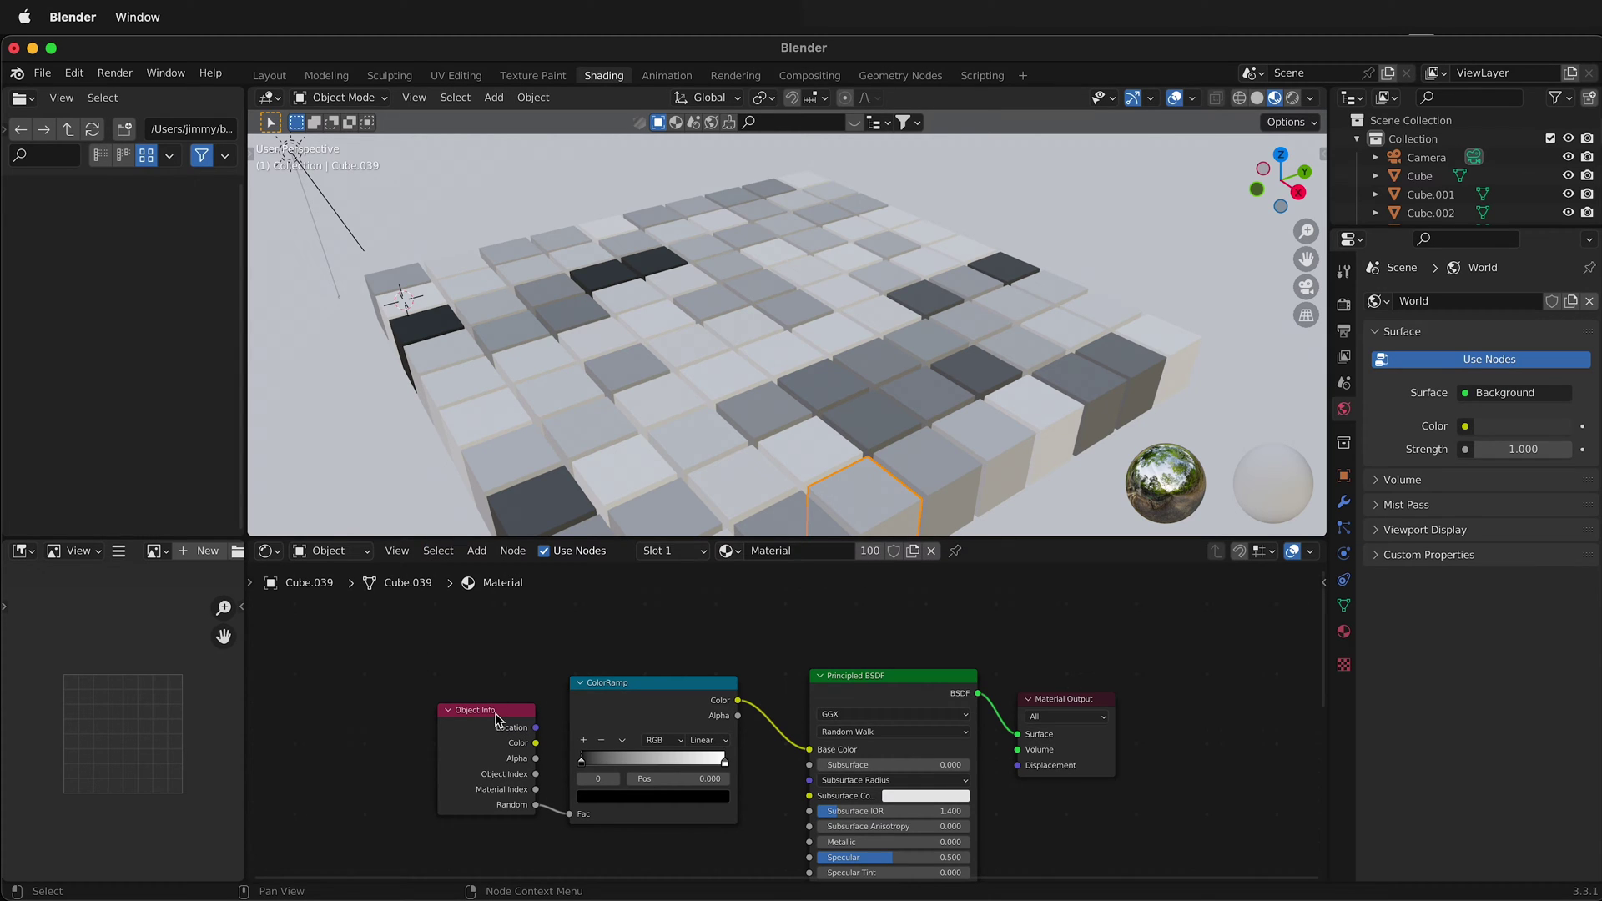
Step: Shift the Object Info node slightly to the left
drag(505, 726, 484, 725)
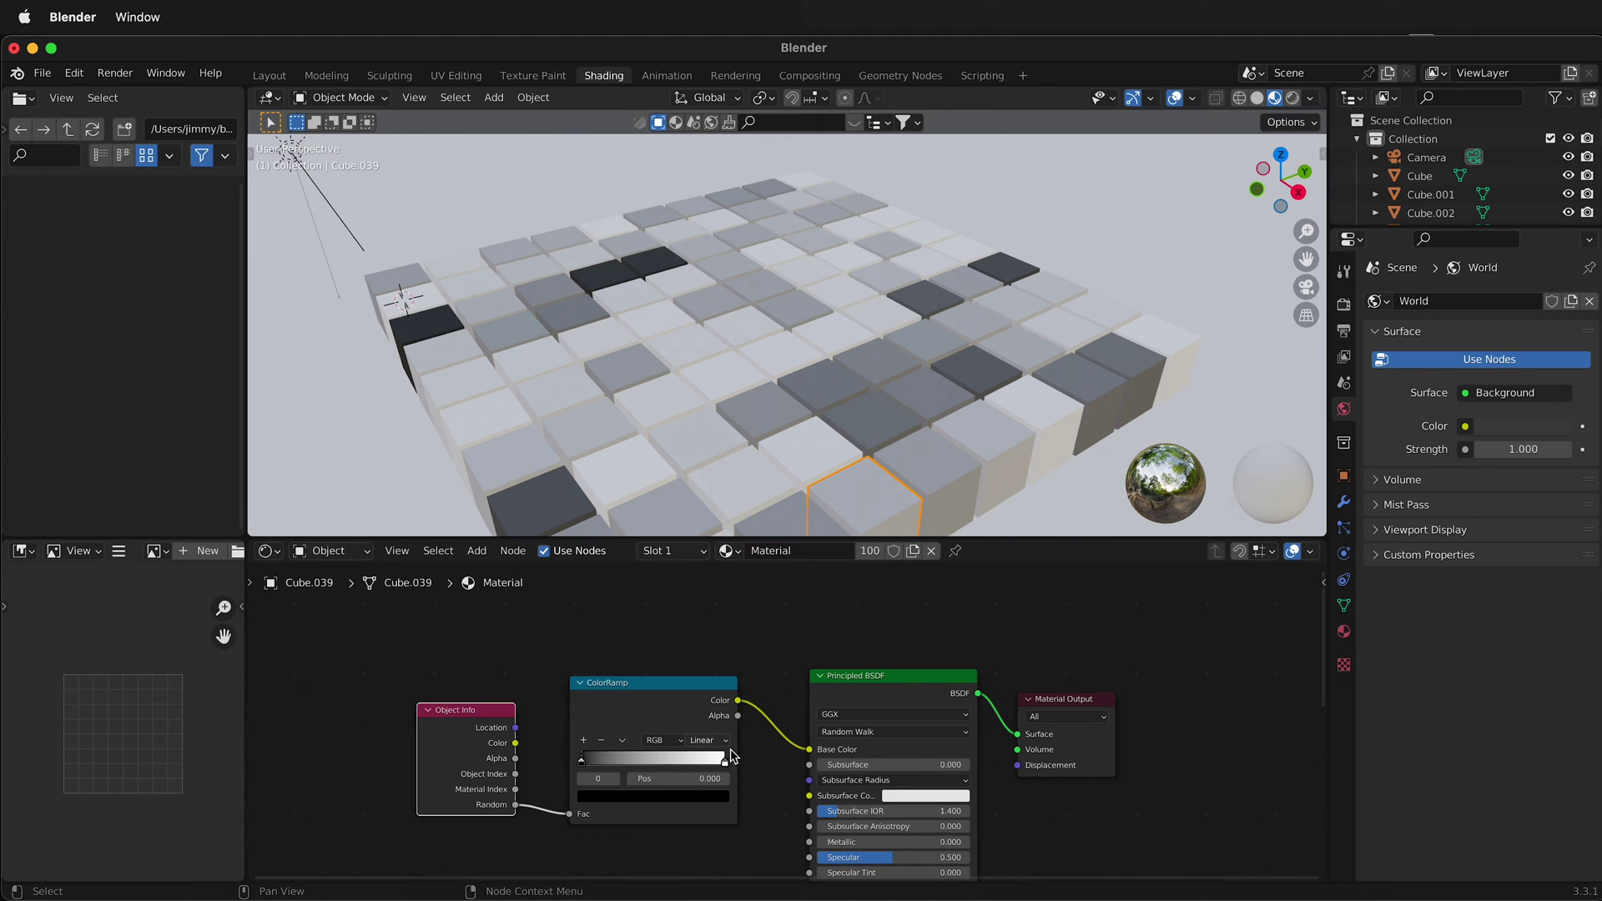
Step: Unlink Random from the ColorRamp Fac, try Fac values ending at 1.000, and select the ColorRamp
drag(571, 815, 552, 831)
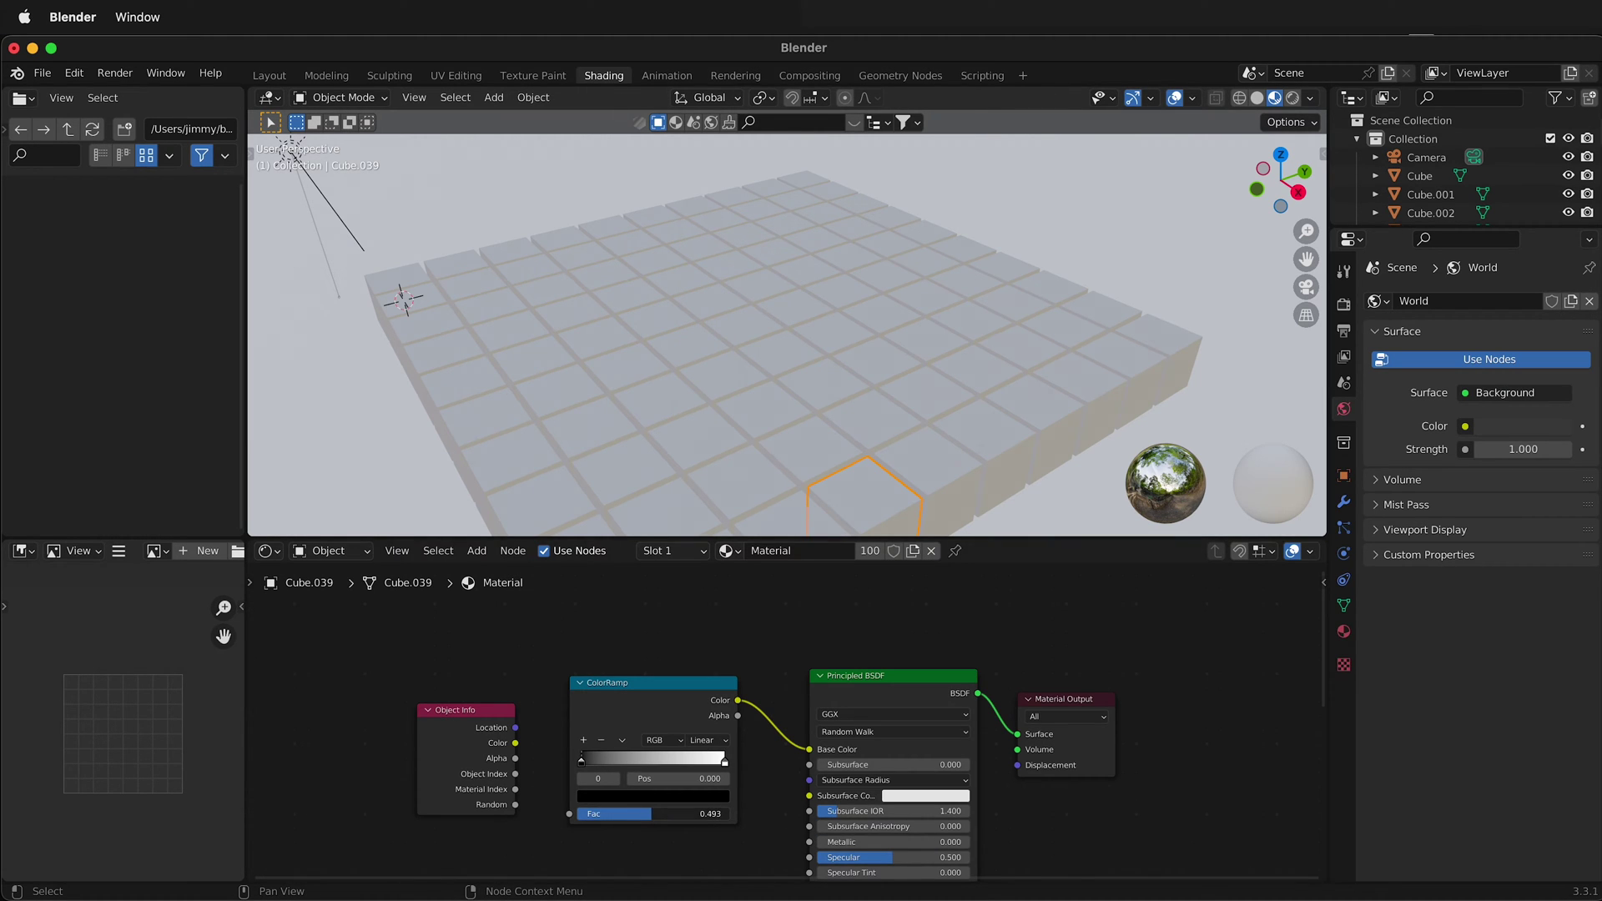
drag(650, 814, 730, 813)
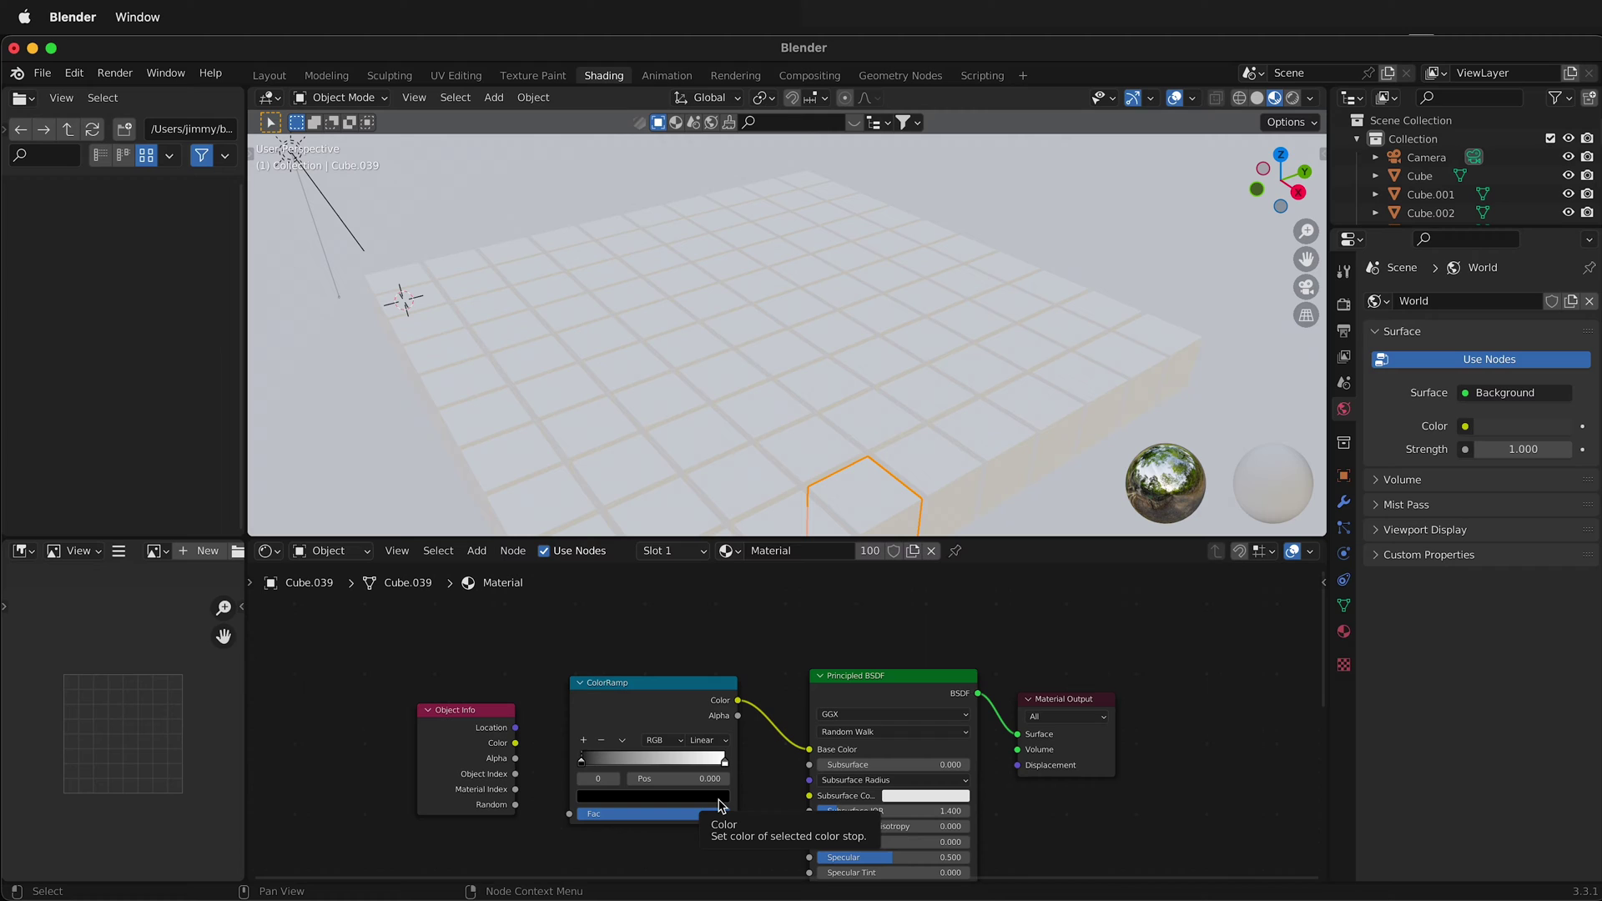
click(634, 684)
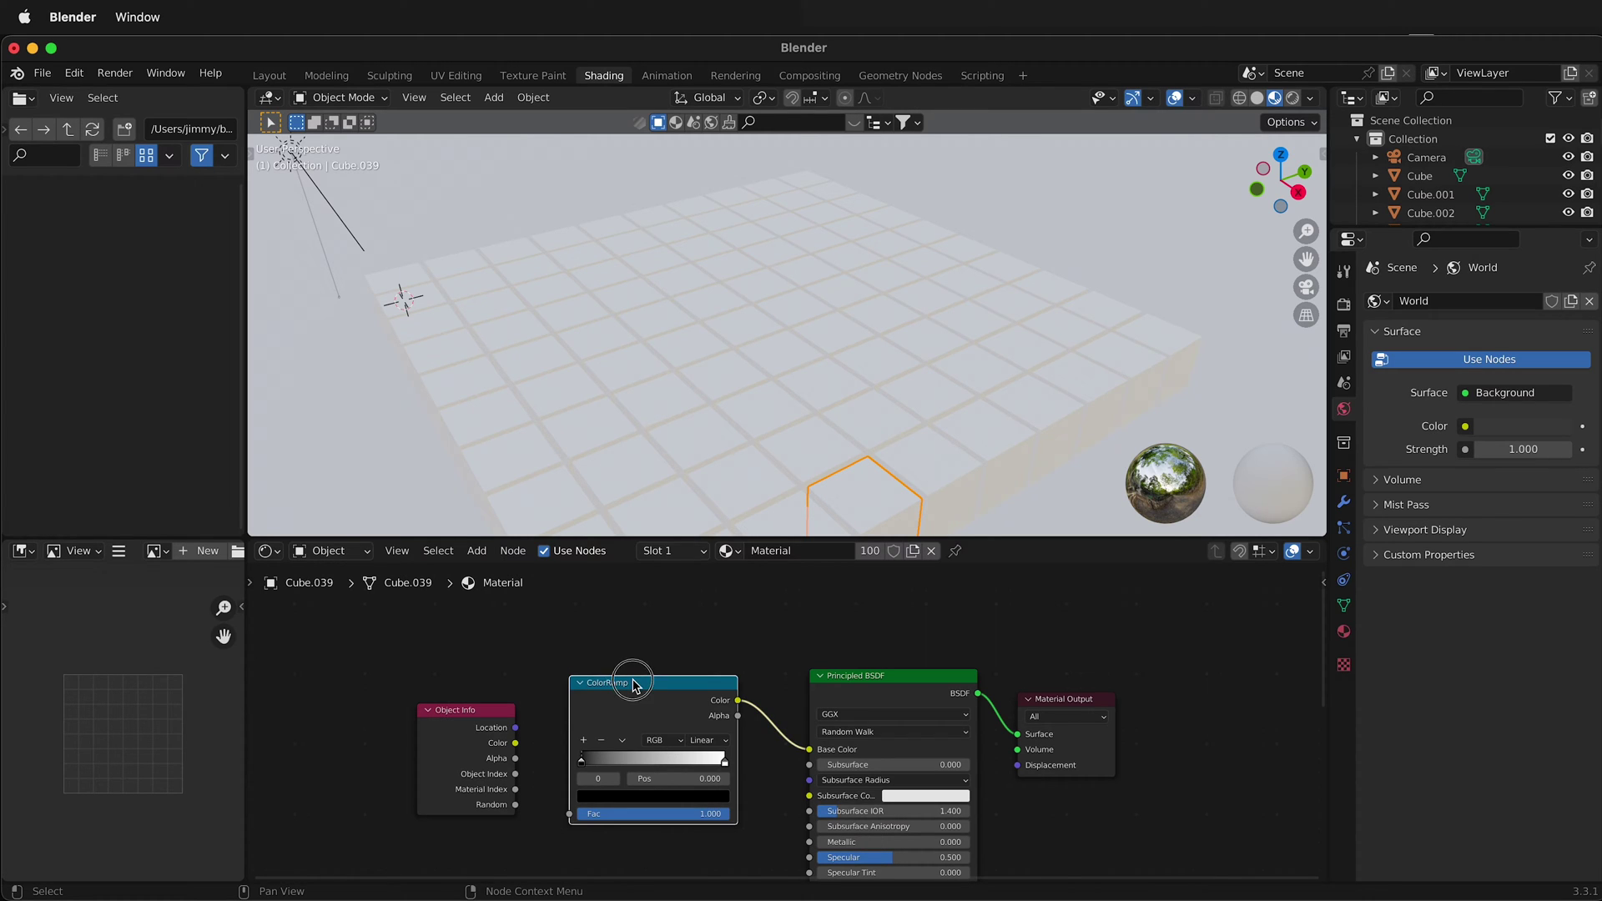
Step: Delete the old ColorRamp and Object Info nodes
key(x)
click(466, 712)
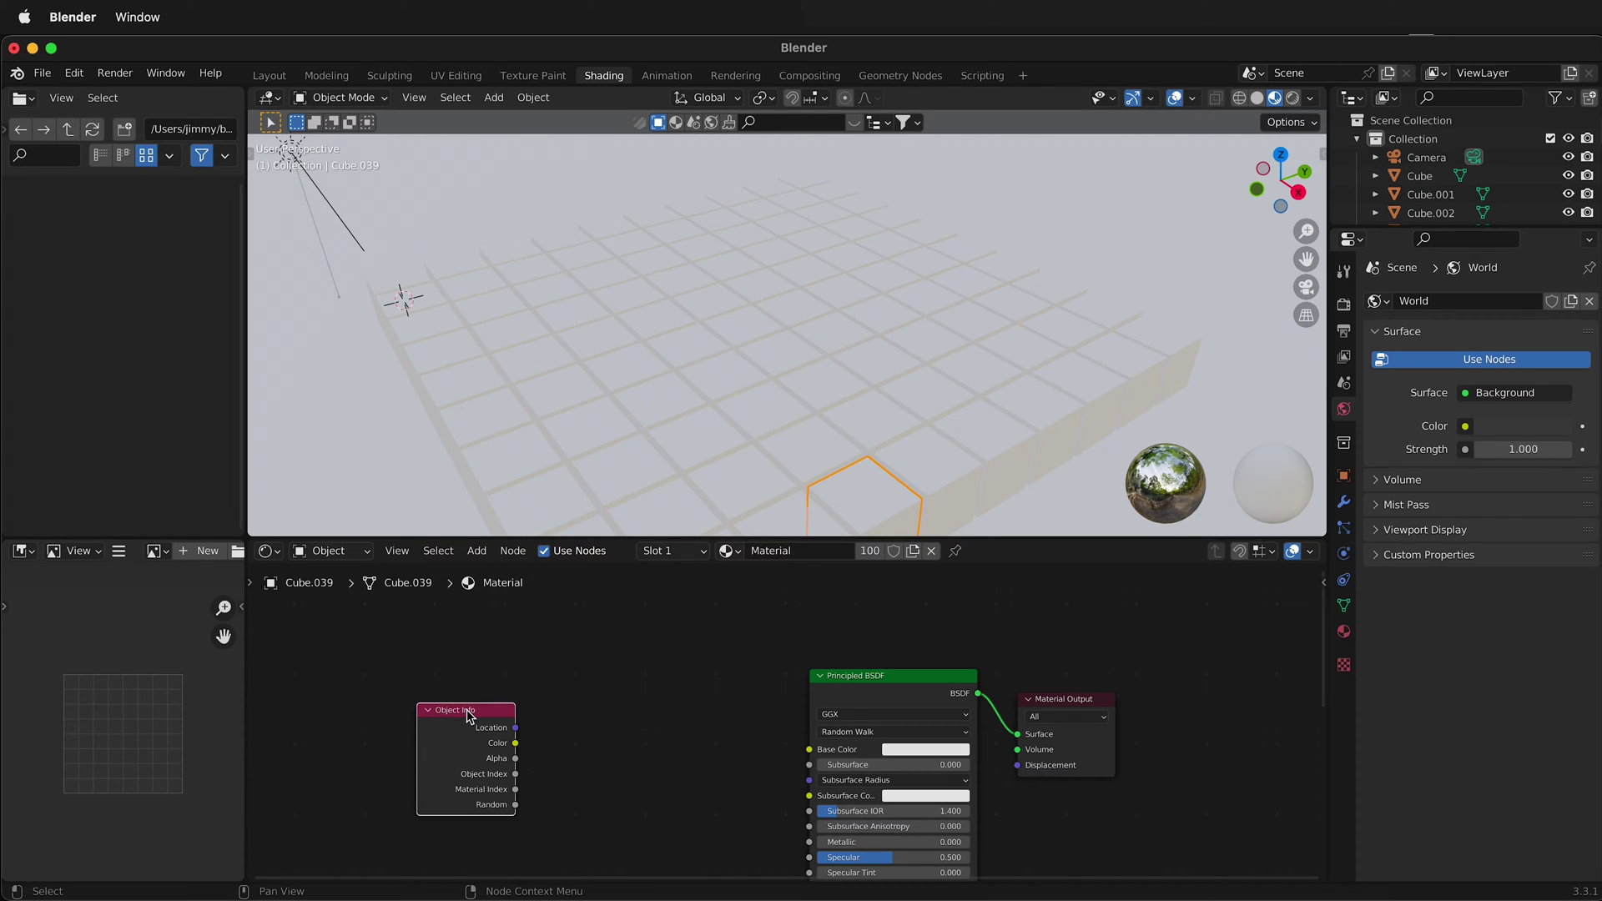
key(x)
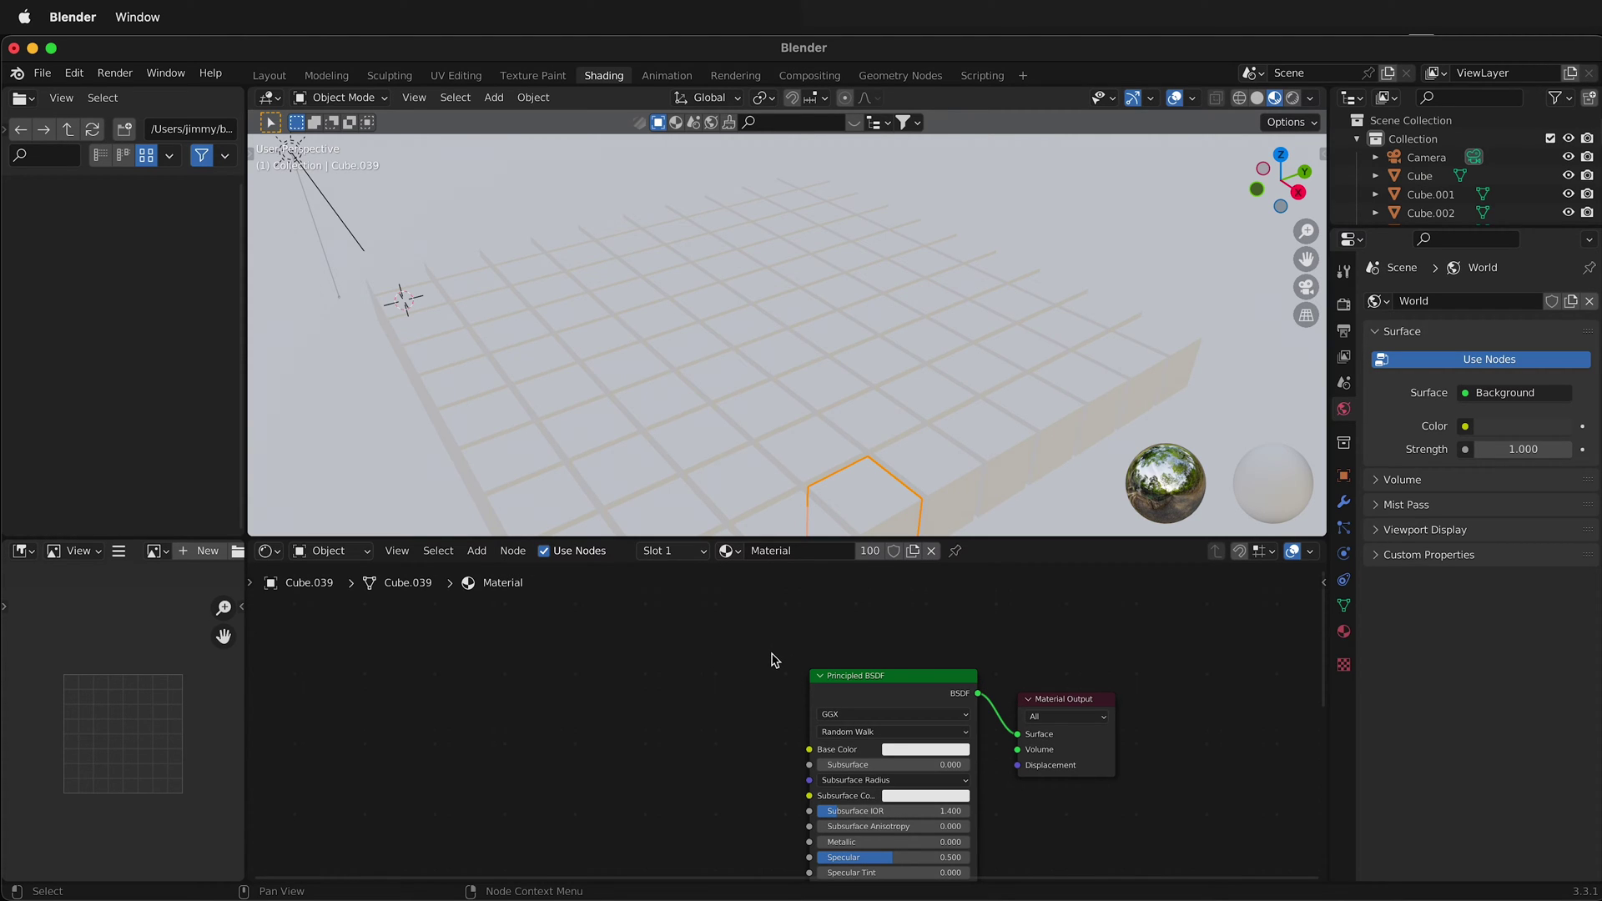
Step: Add a new ColorRamp node via search 'colo', placed left of the Principled BSDF
key(shift+a)
click(691, 677)
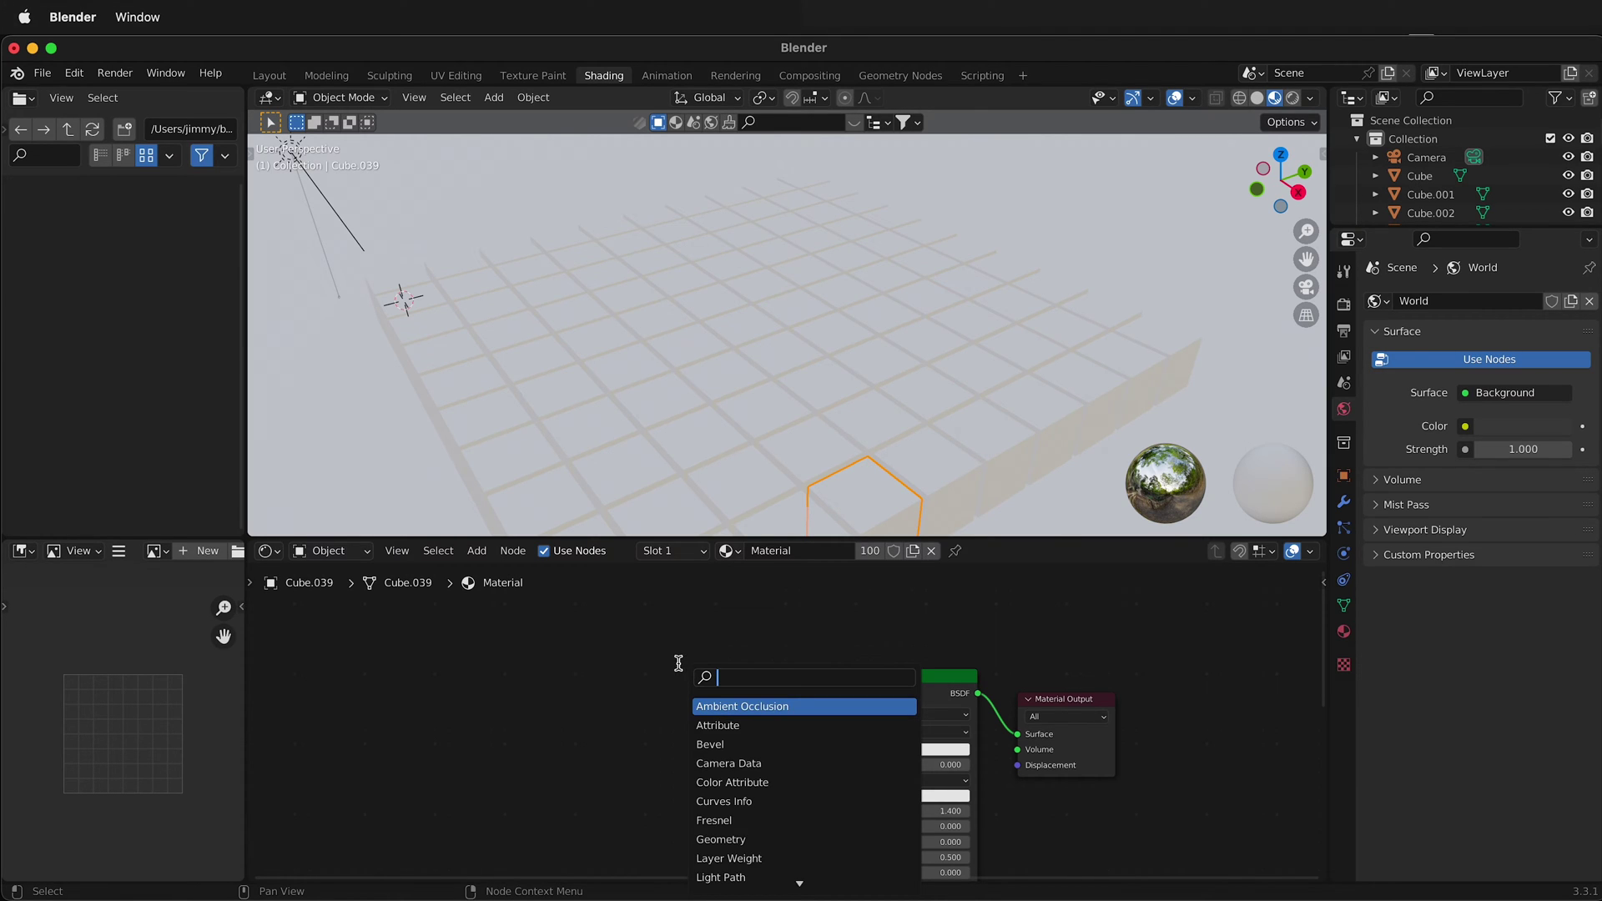
text(colo)
key(Return)
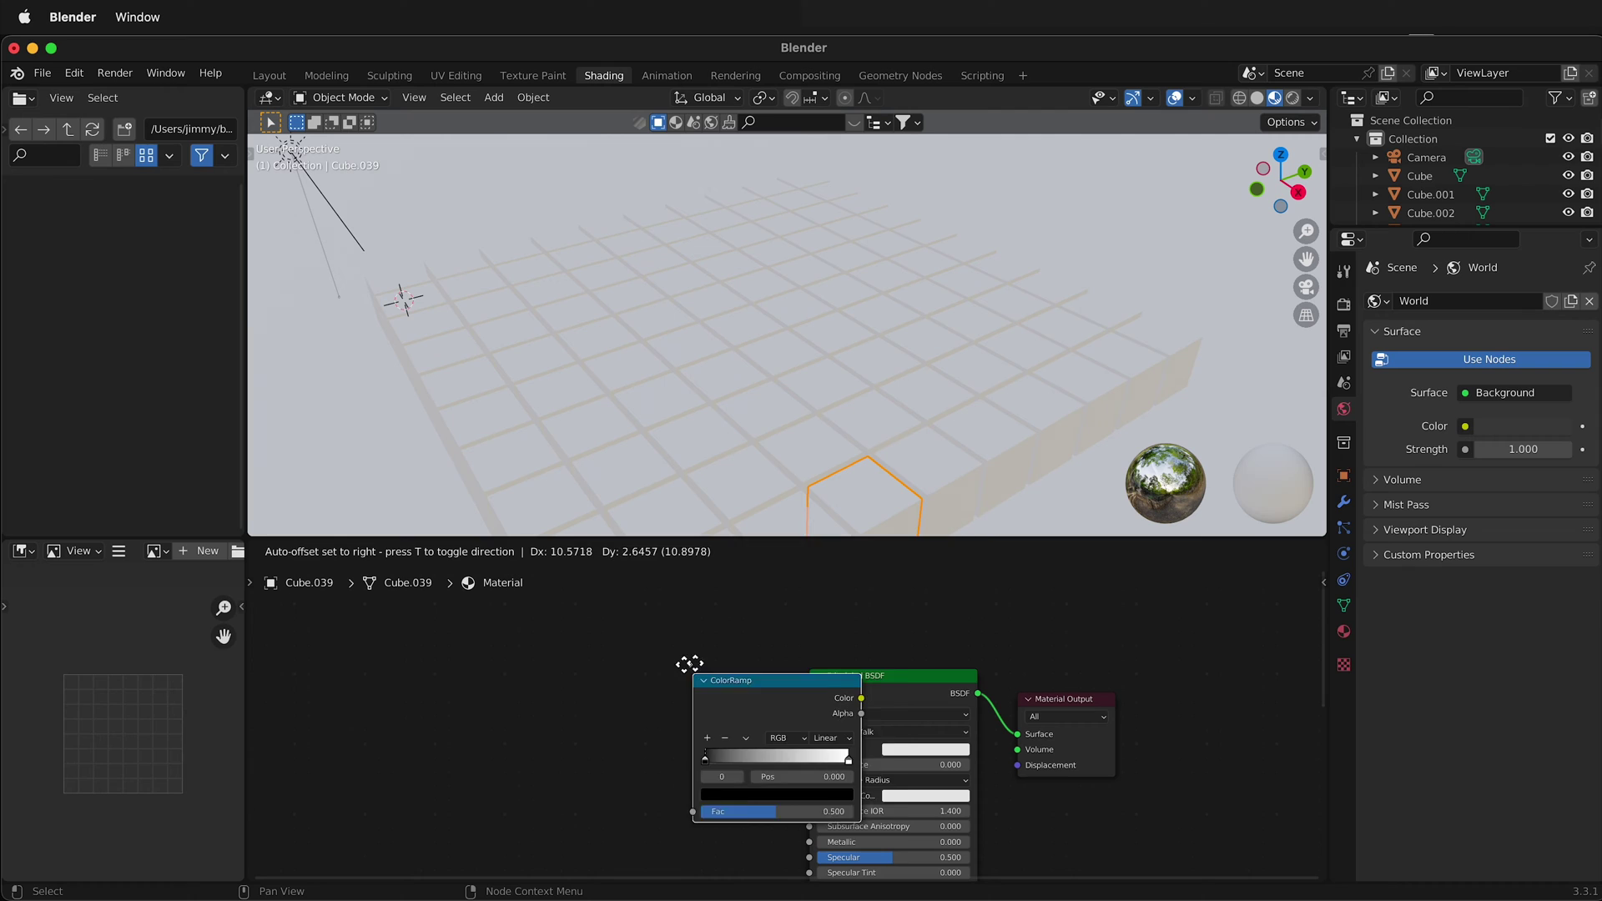
click(549, 684)
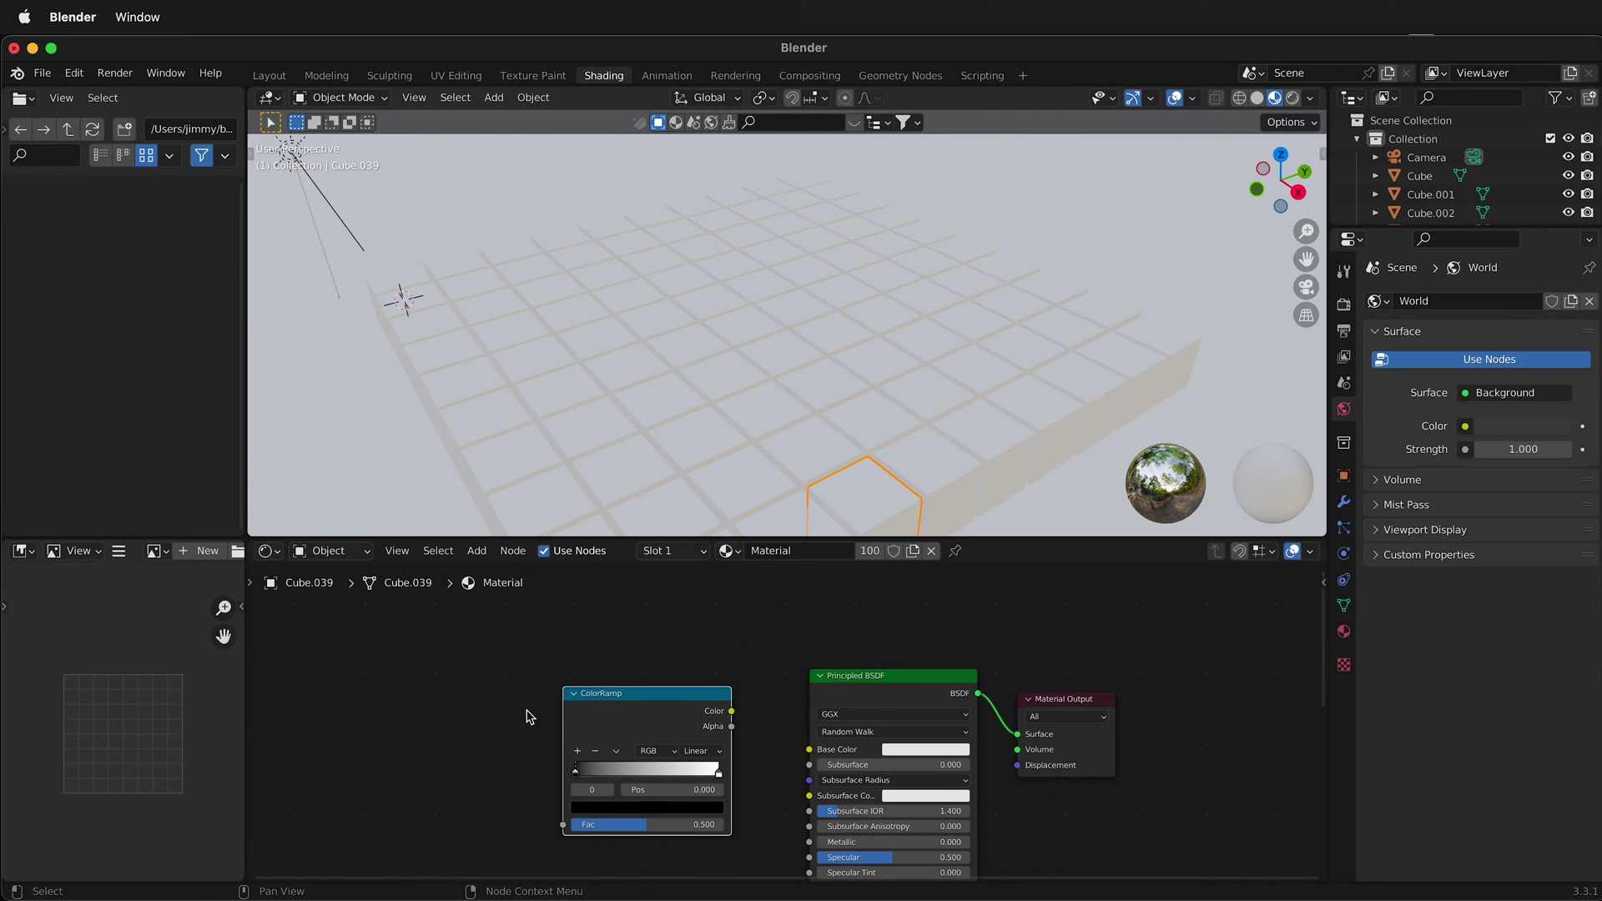
Step: Add an Object Info node on the left via search 'obj'
middle_drag(636, 707, 803, 699)
click(515, 736)
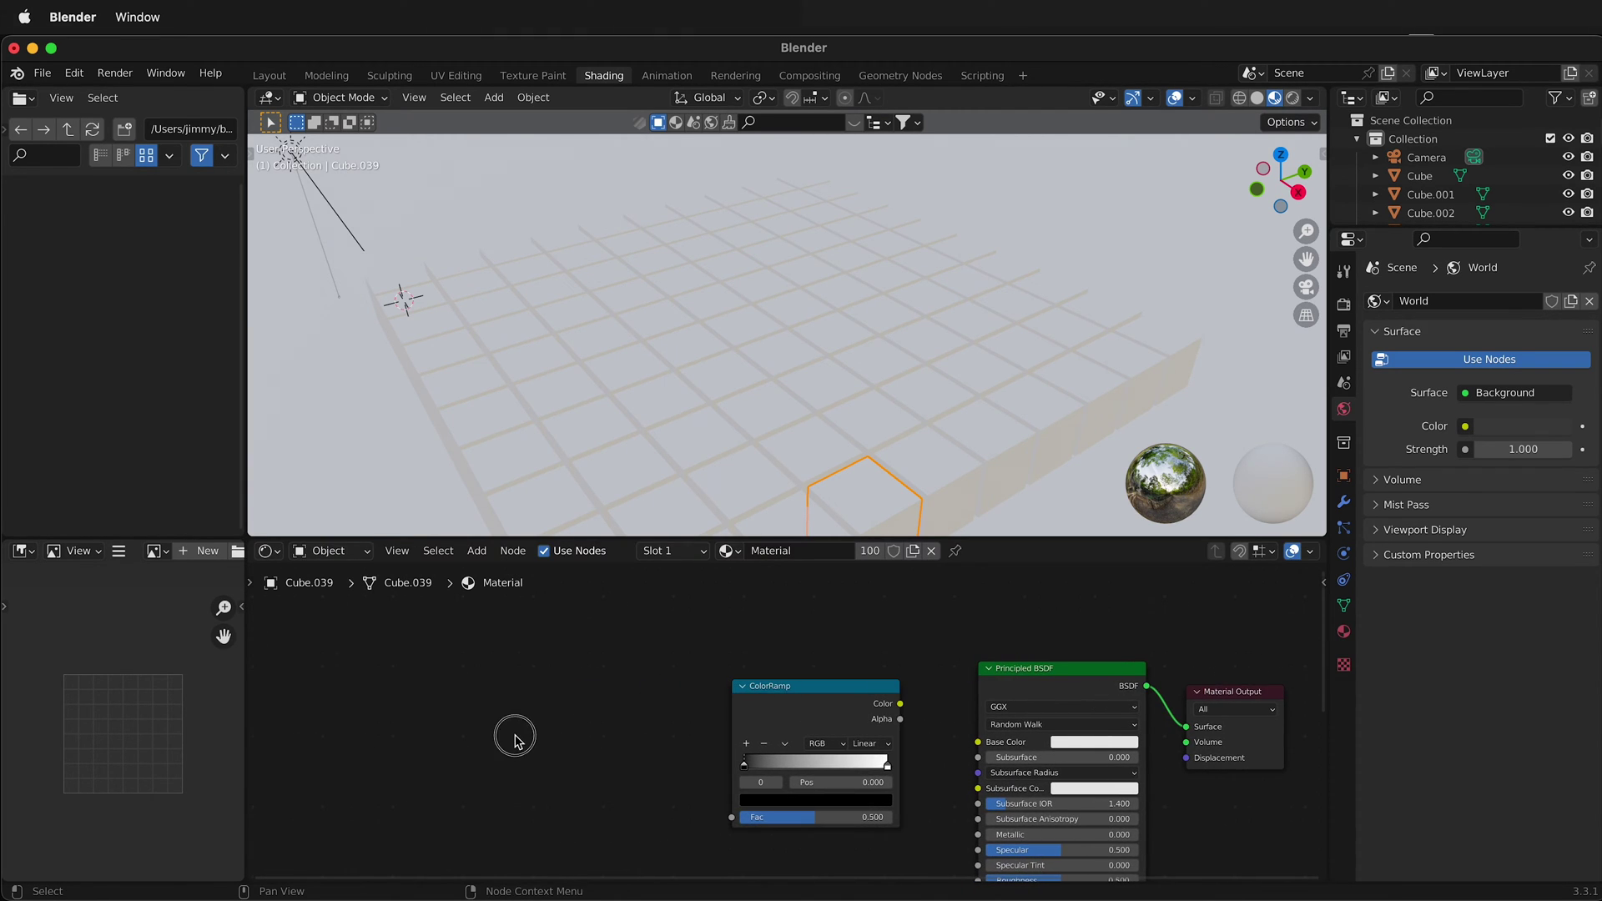
key(shift+a)
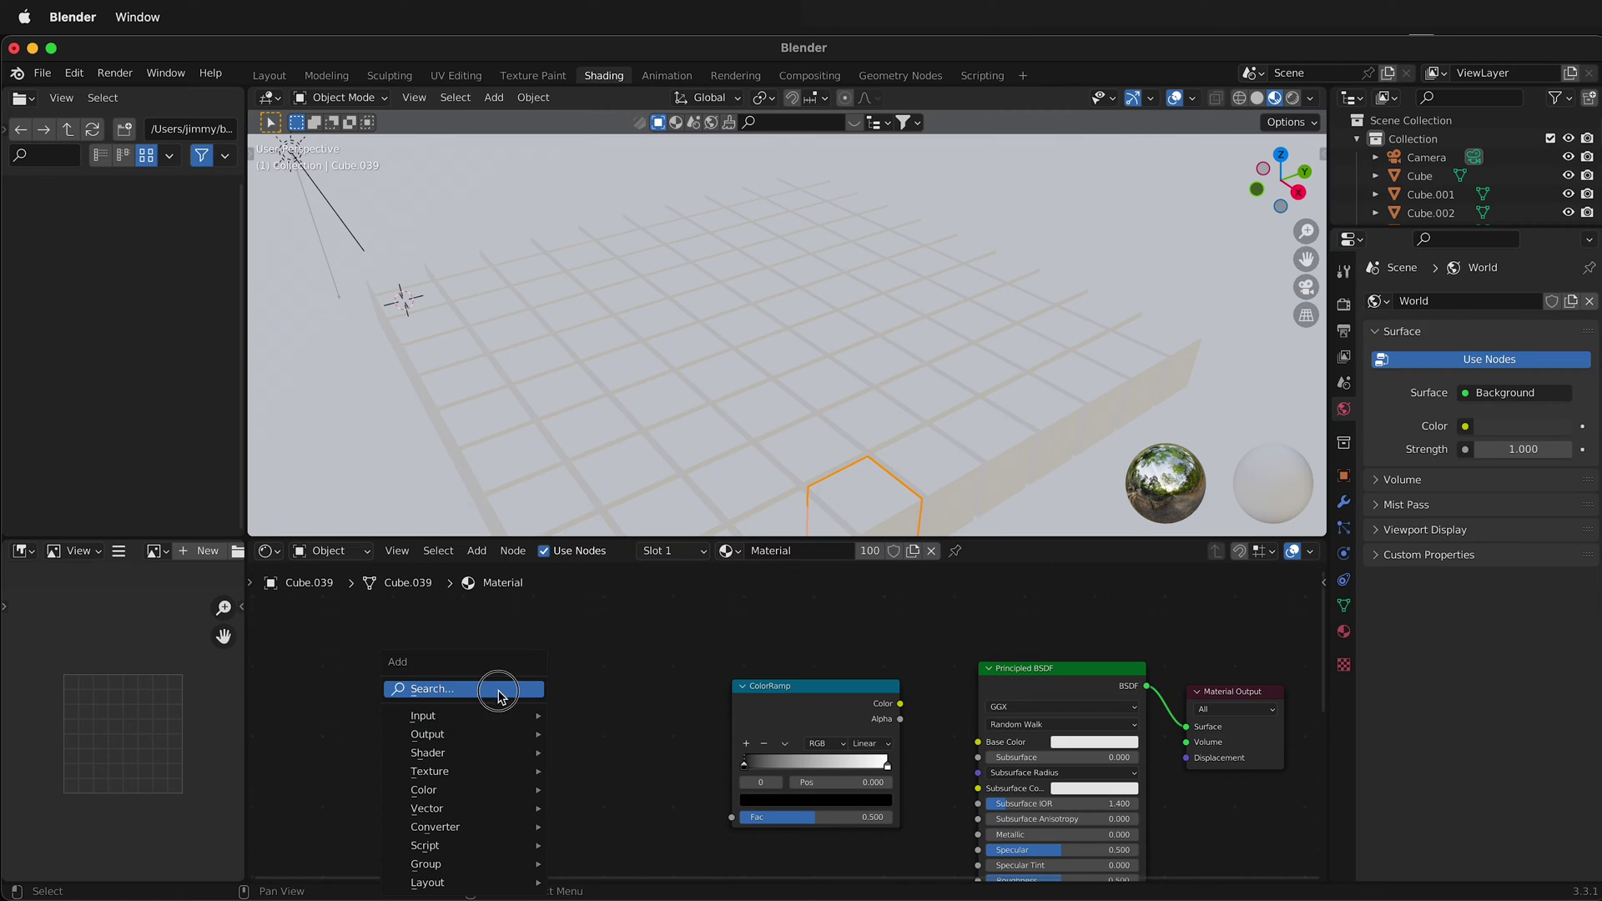
click(496, 693)
text(obj)
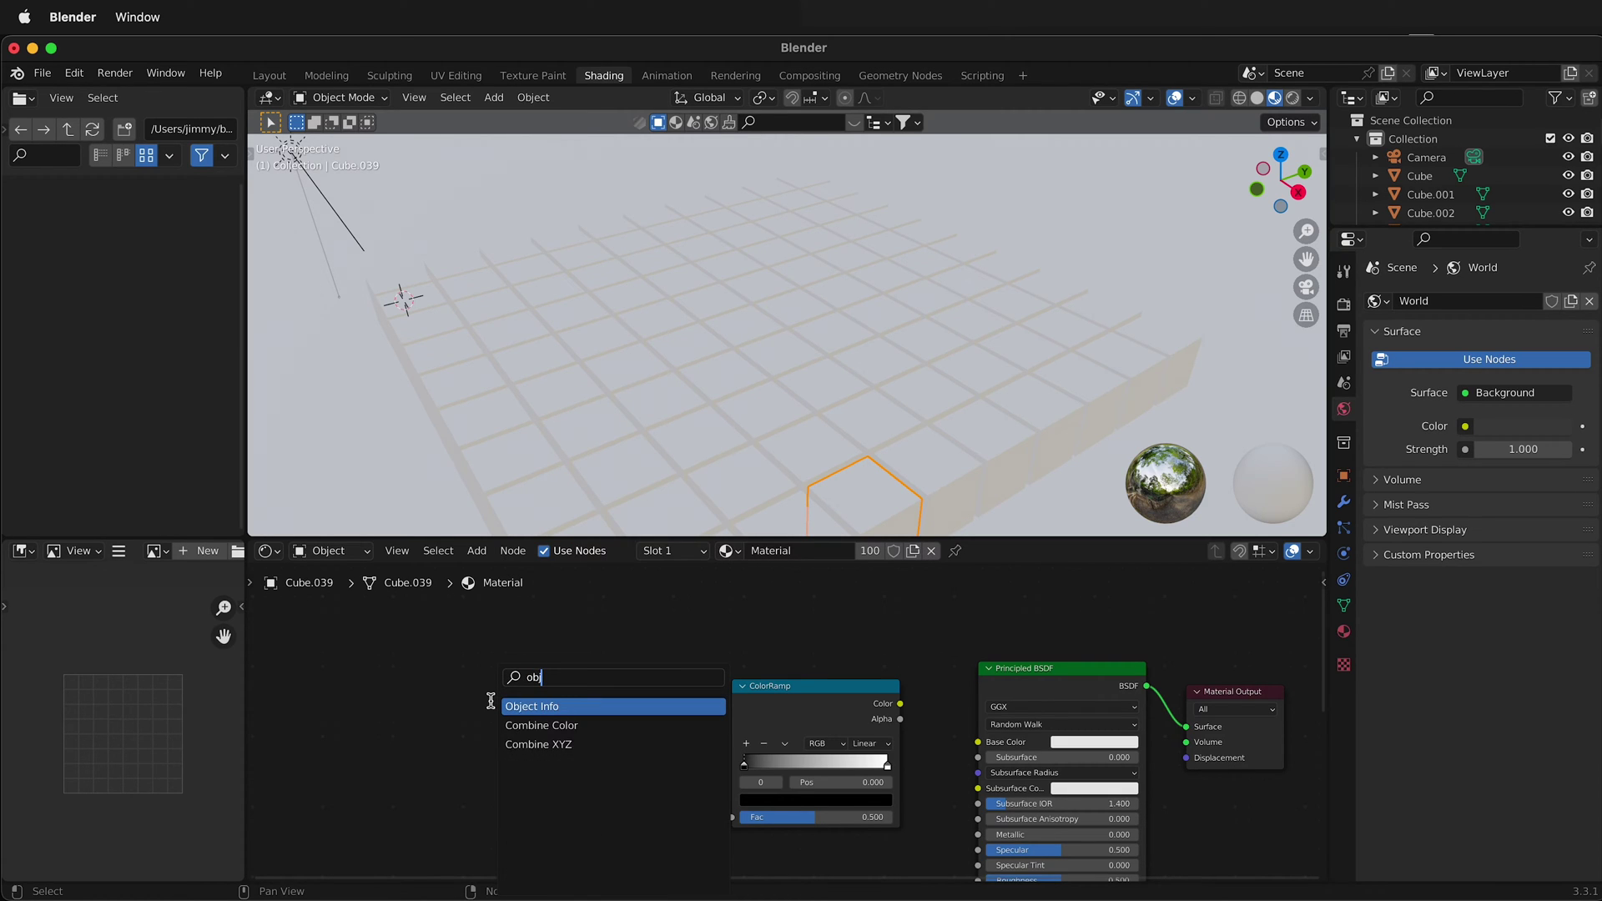
key(Return)
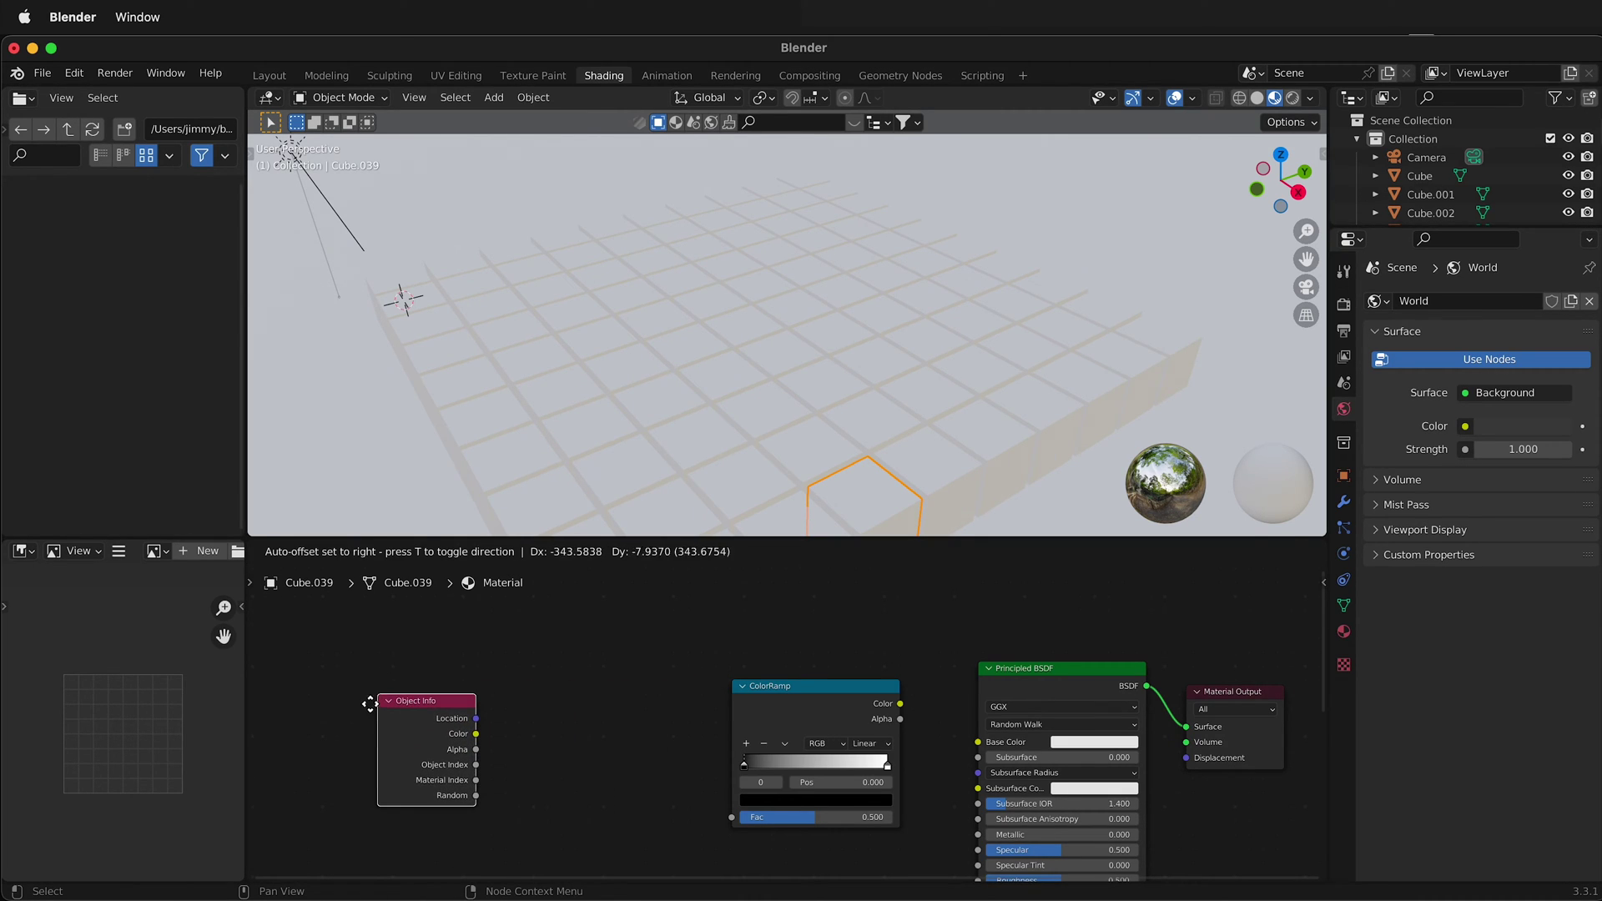
click(369, 703)
Step: Add a Value node via search 'value'
key(shift+a)
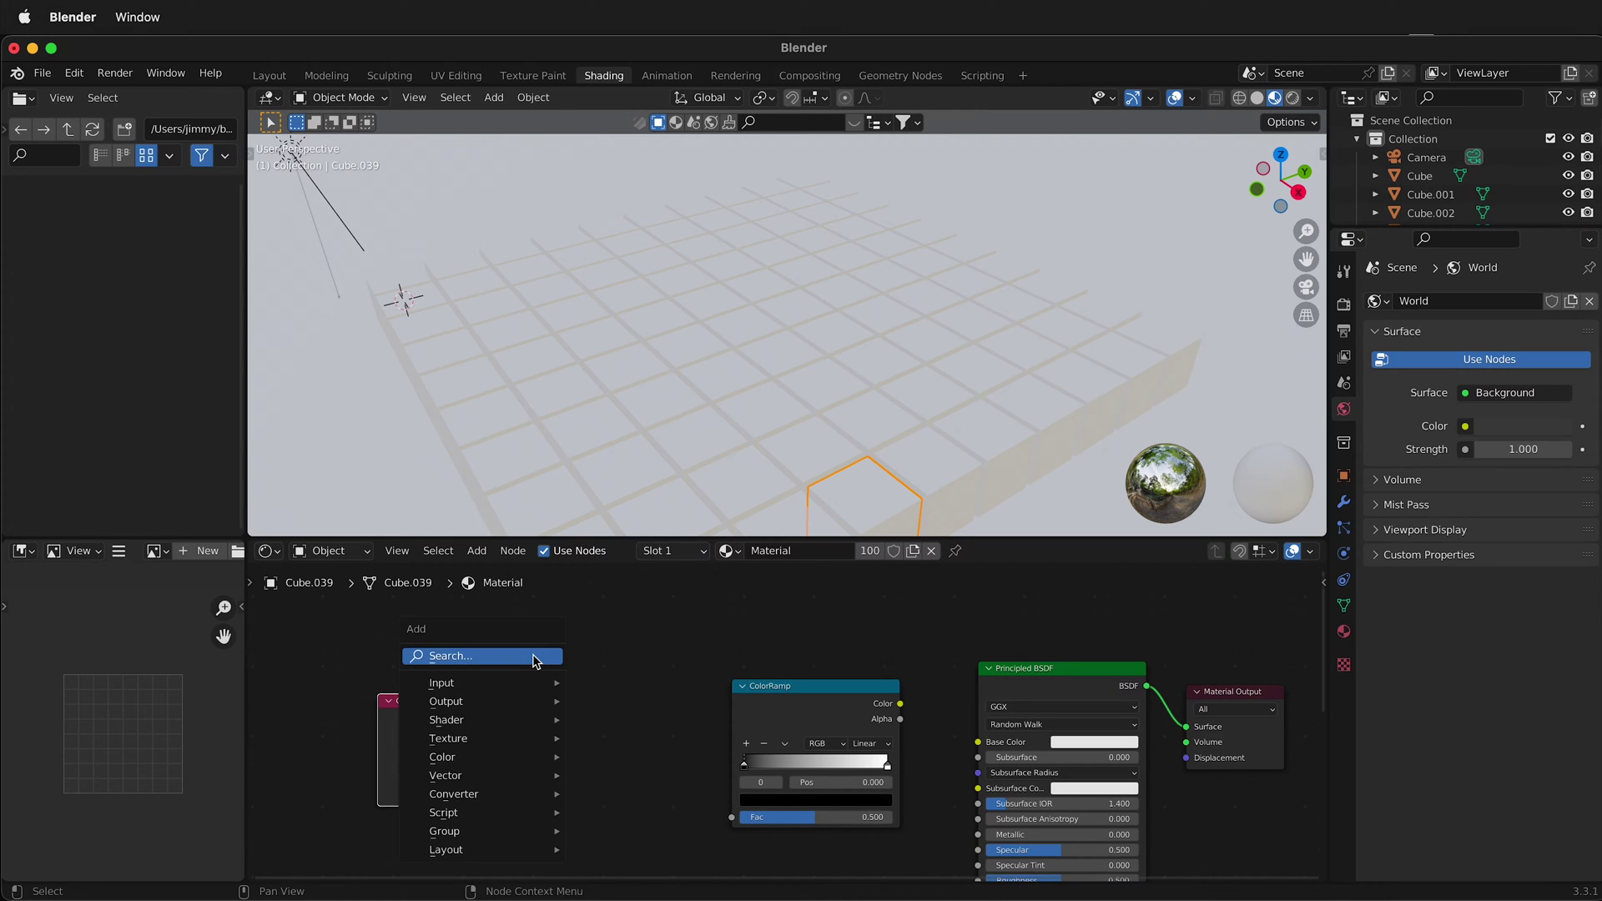
click(534, 659)
text(value)
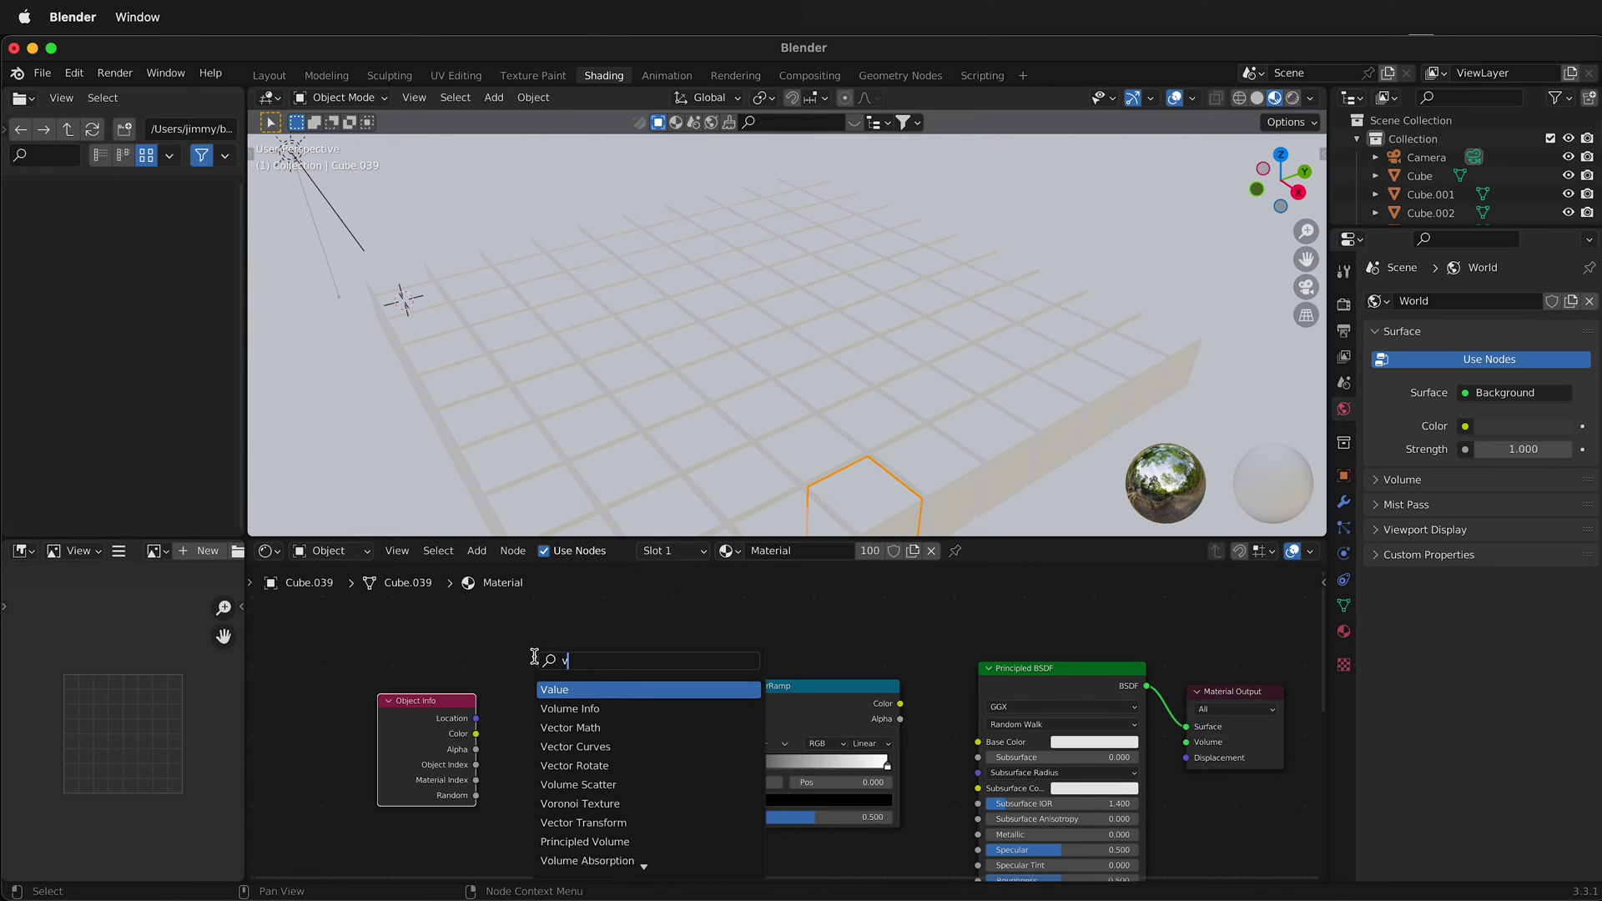
key(Return)
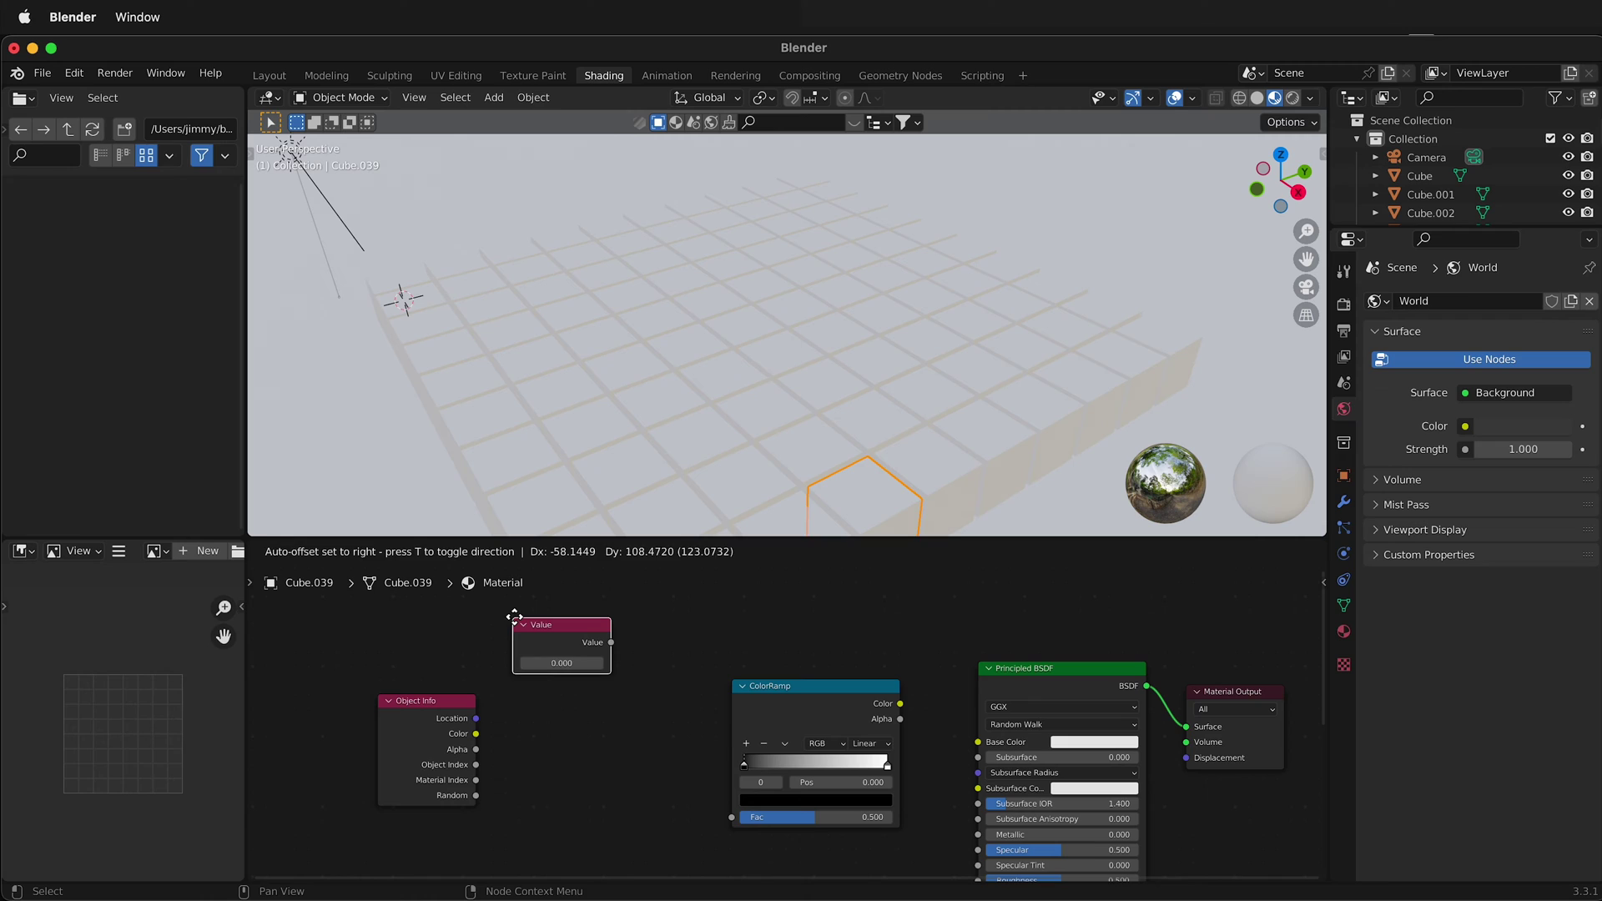
Step: Place the Value node above Object Info and duplicate it just below
click(557, 626)
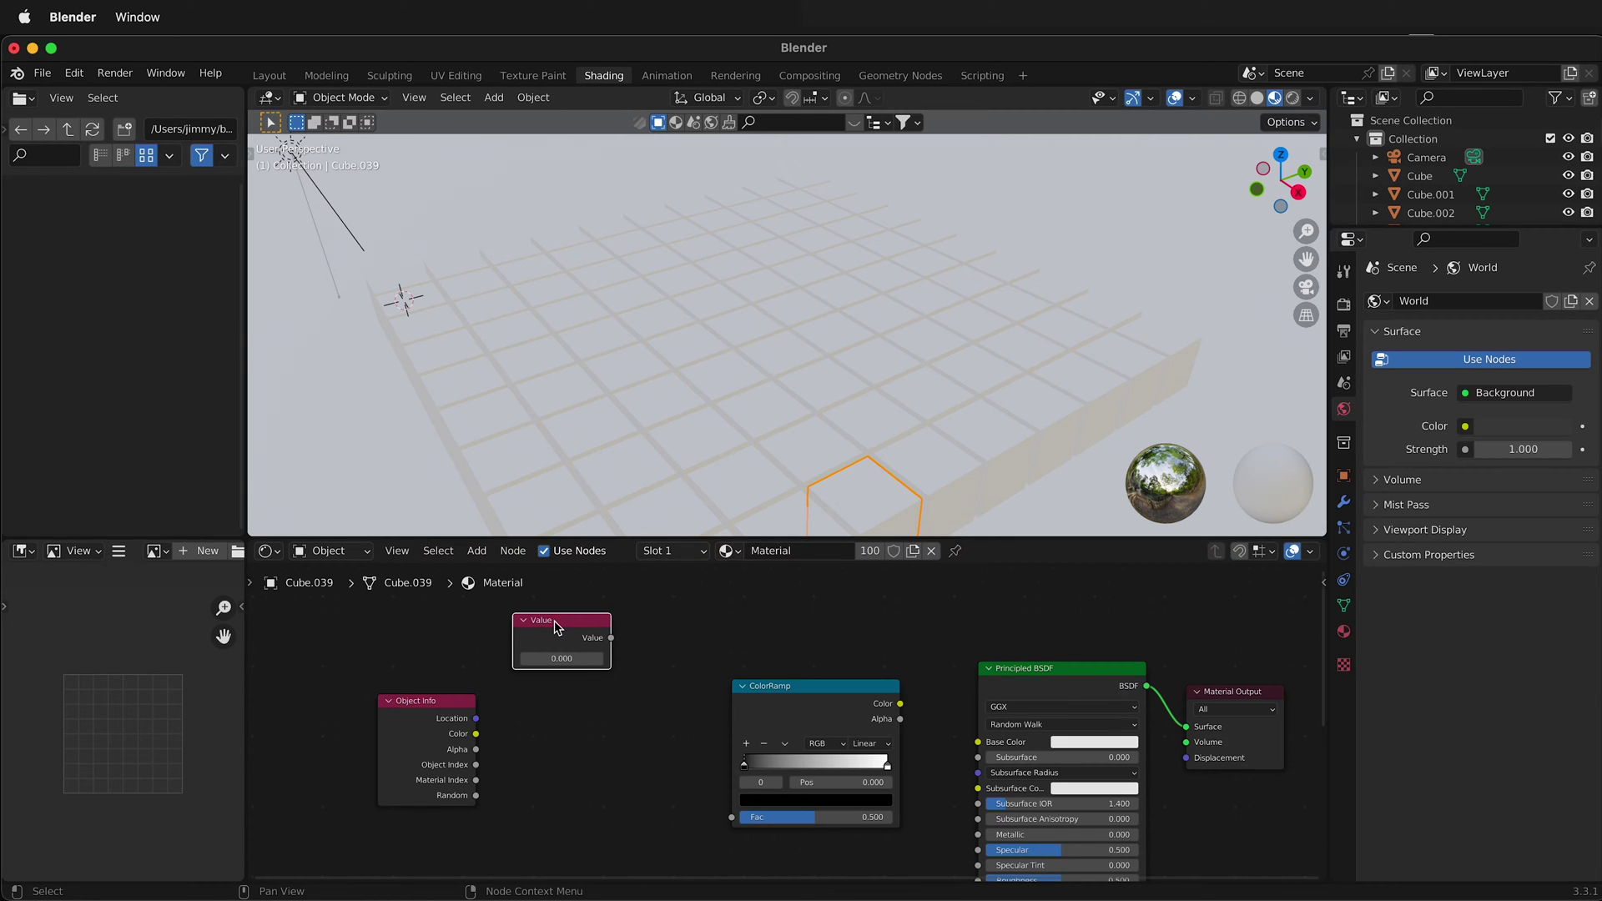
key(shift)
key(shift+d)
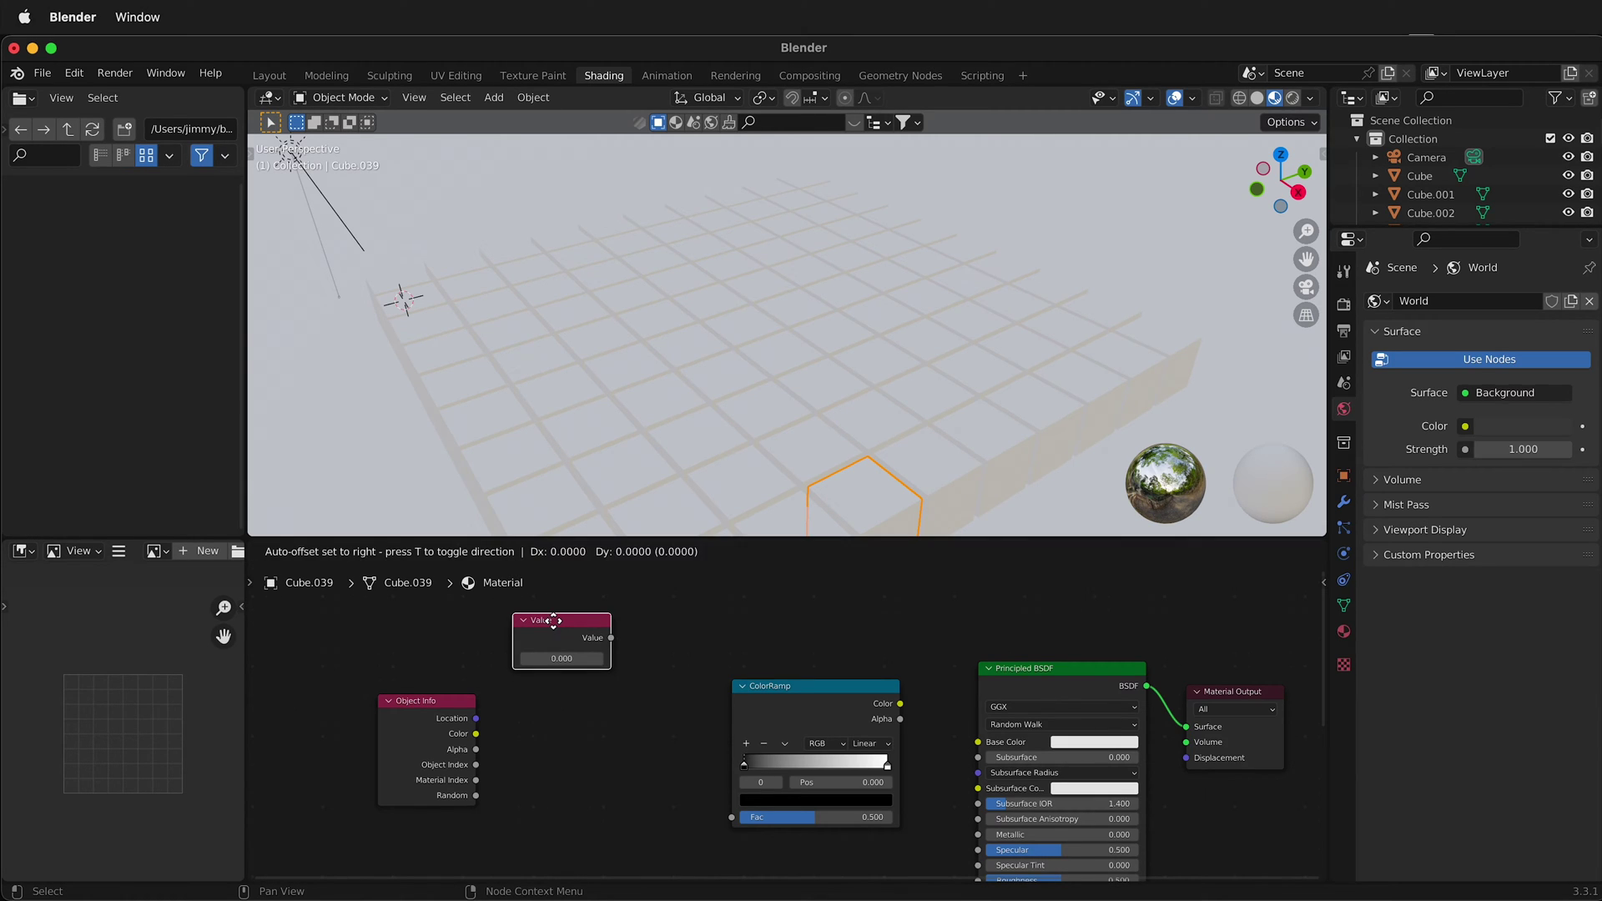
click(554, 696)
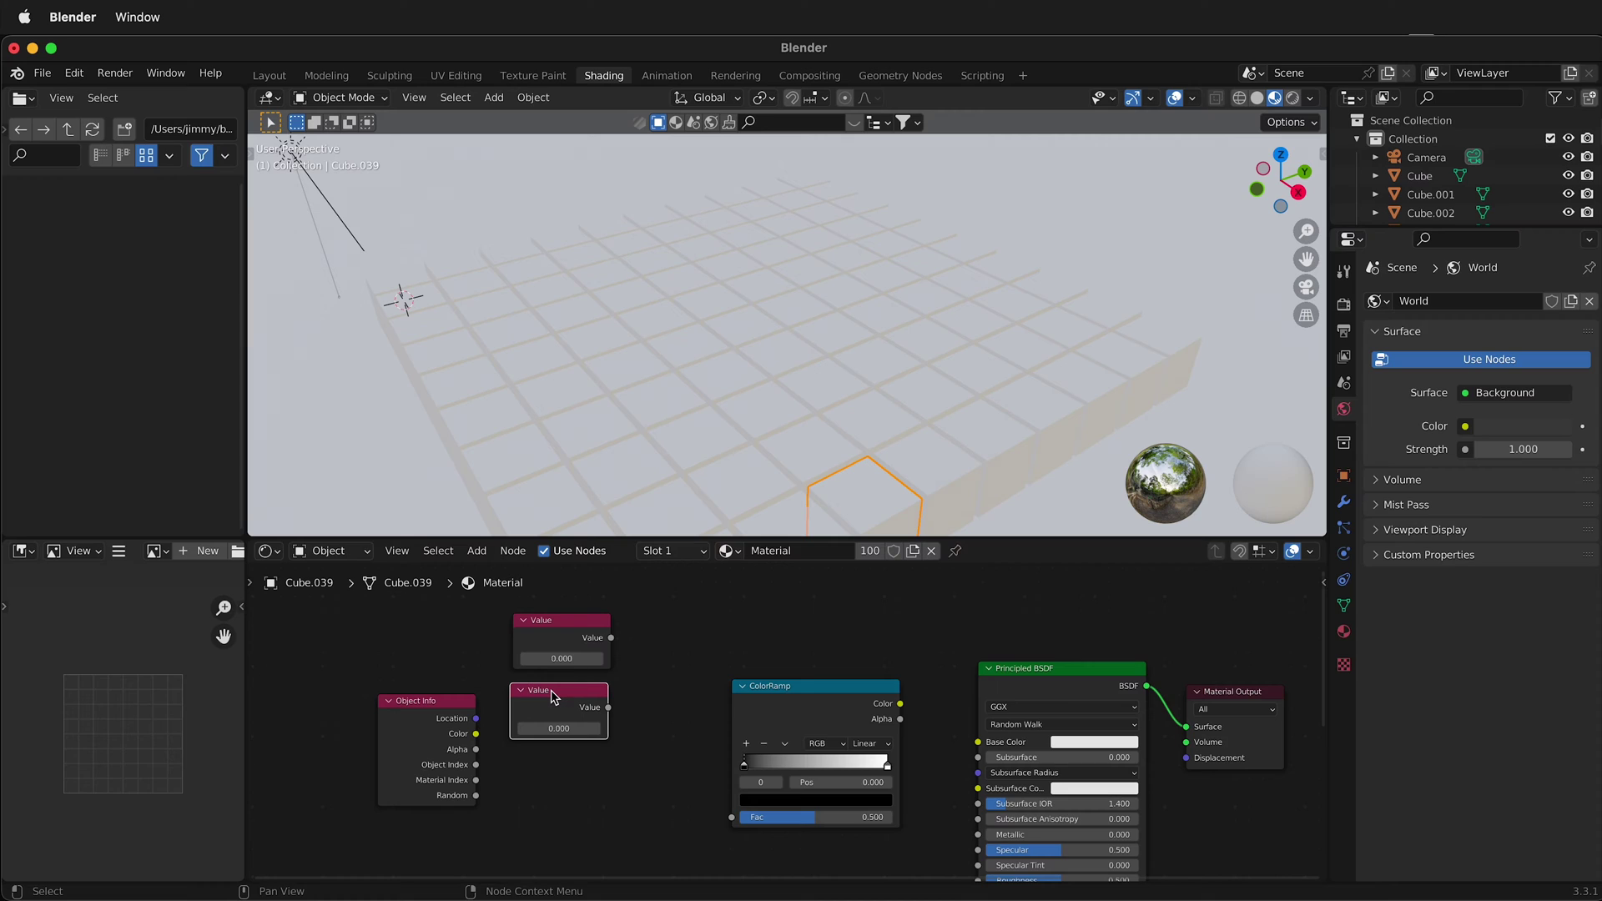
Step: Label the two Value nodes 'Upper Value' and 'Lower Value'
click(548, 623)
right_click(548, 628)
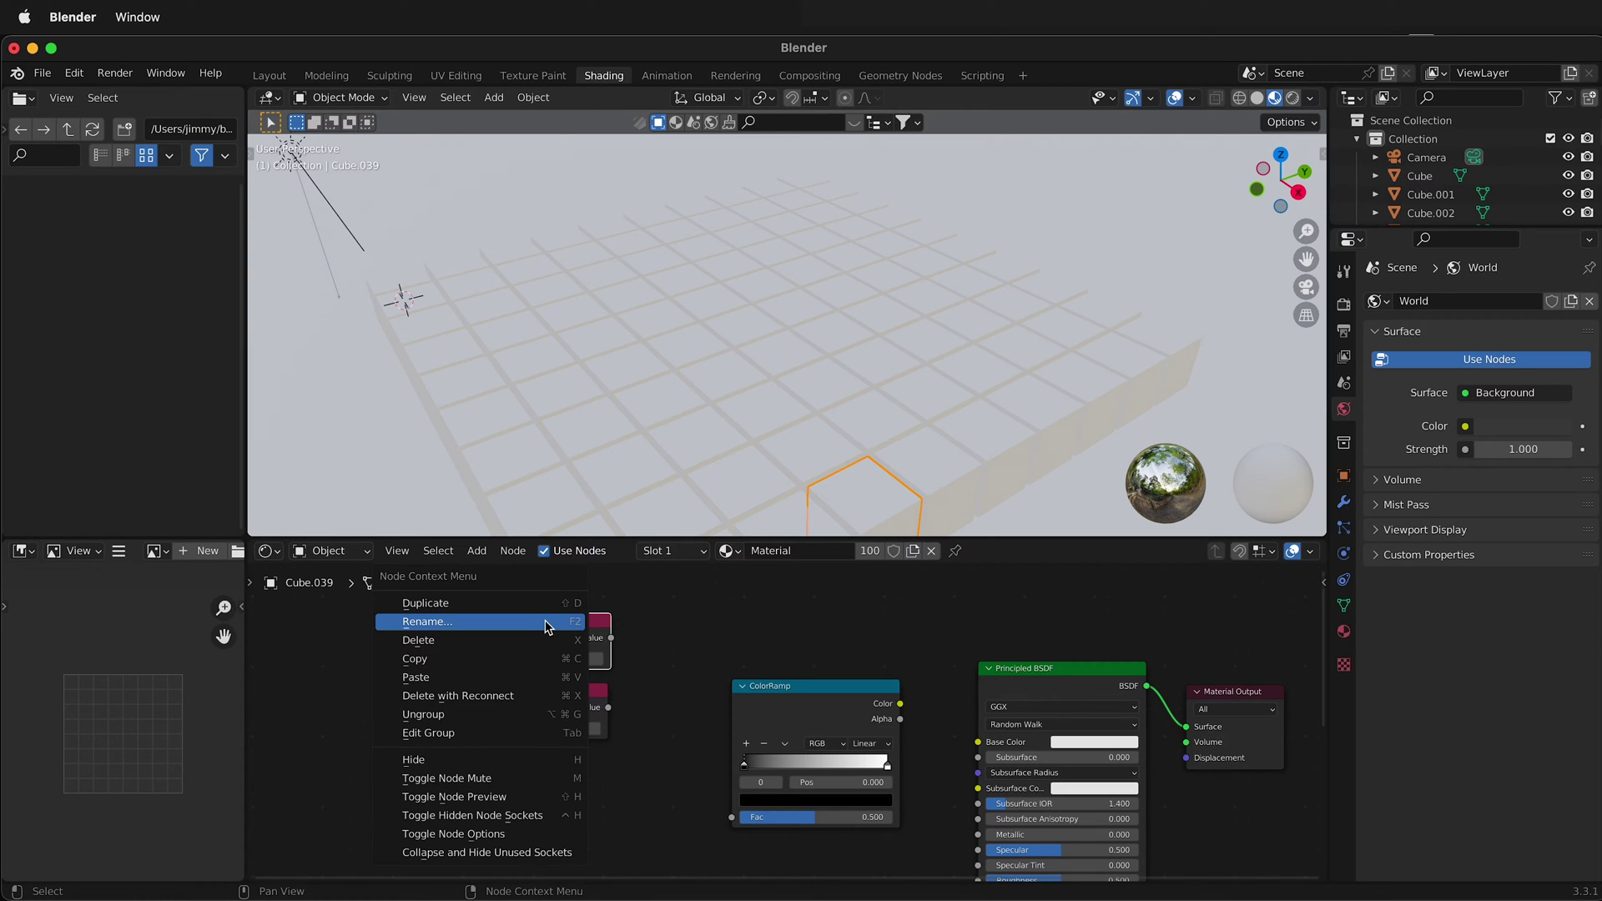
click(546, 622)
text(Uppe)
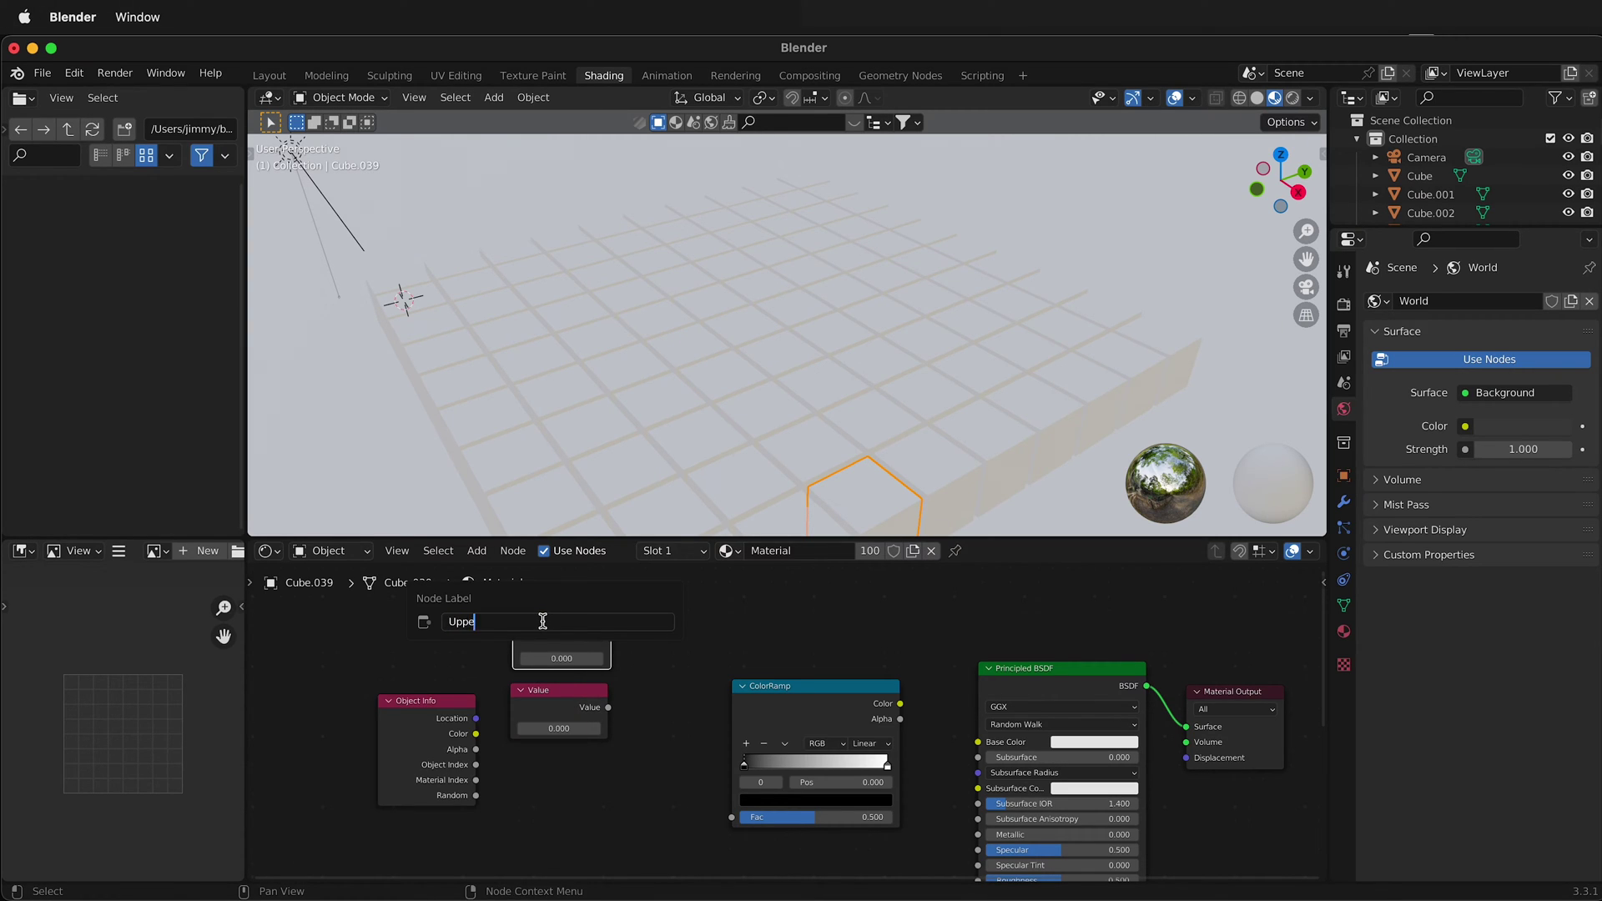
text(r Vlalue)
key(Return)
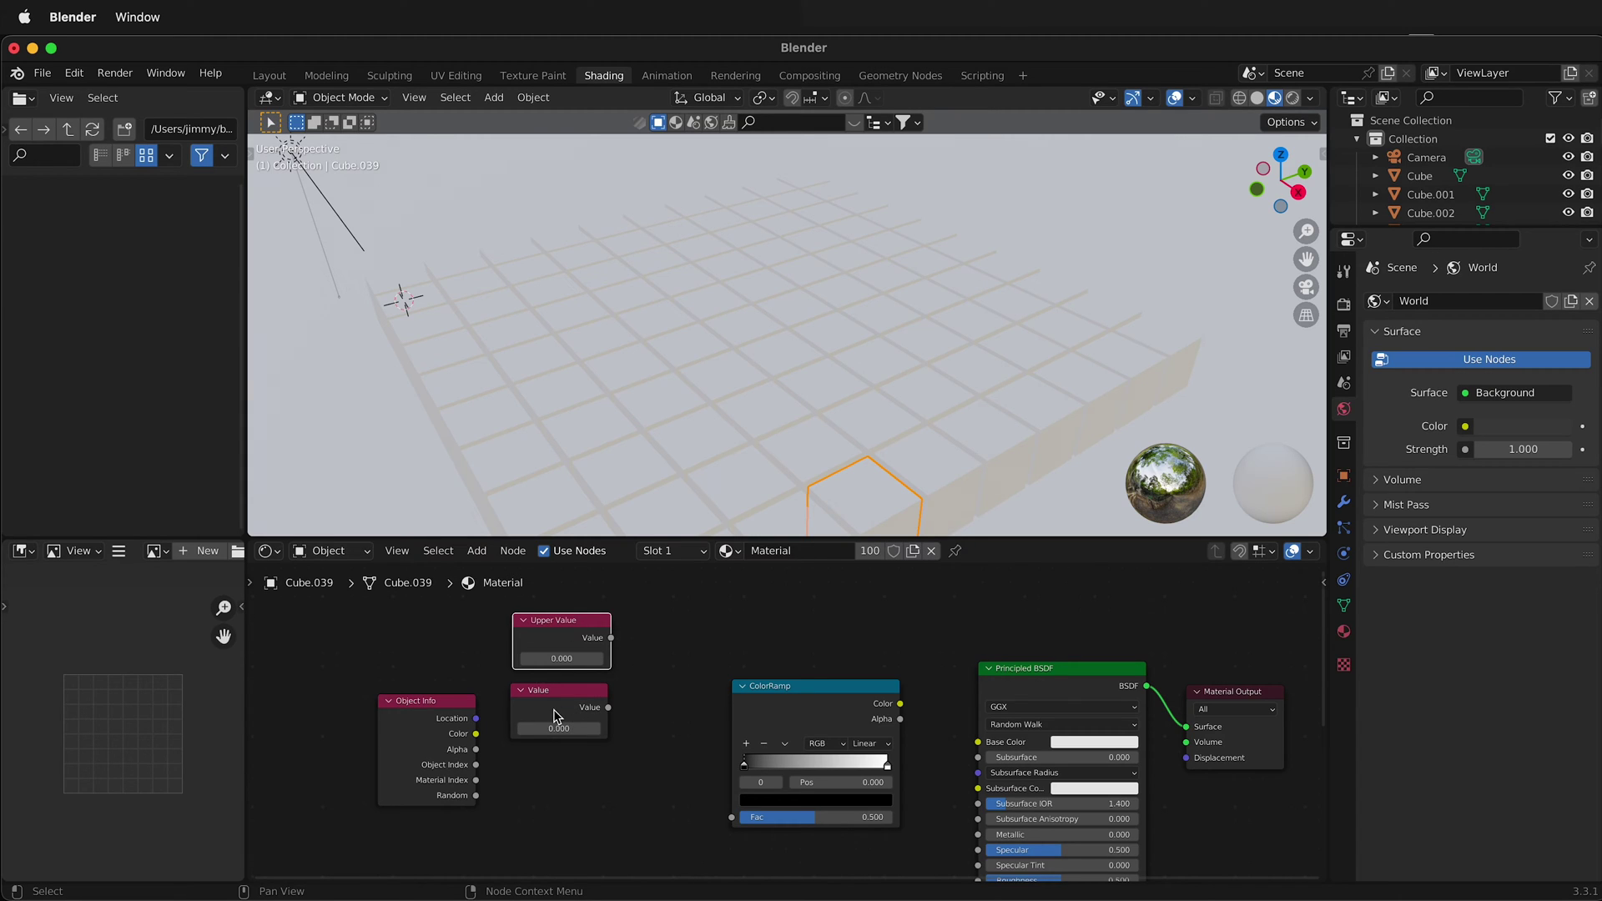
click(547, 692)
right_click(546, 694)
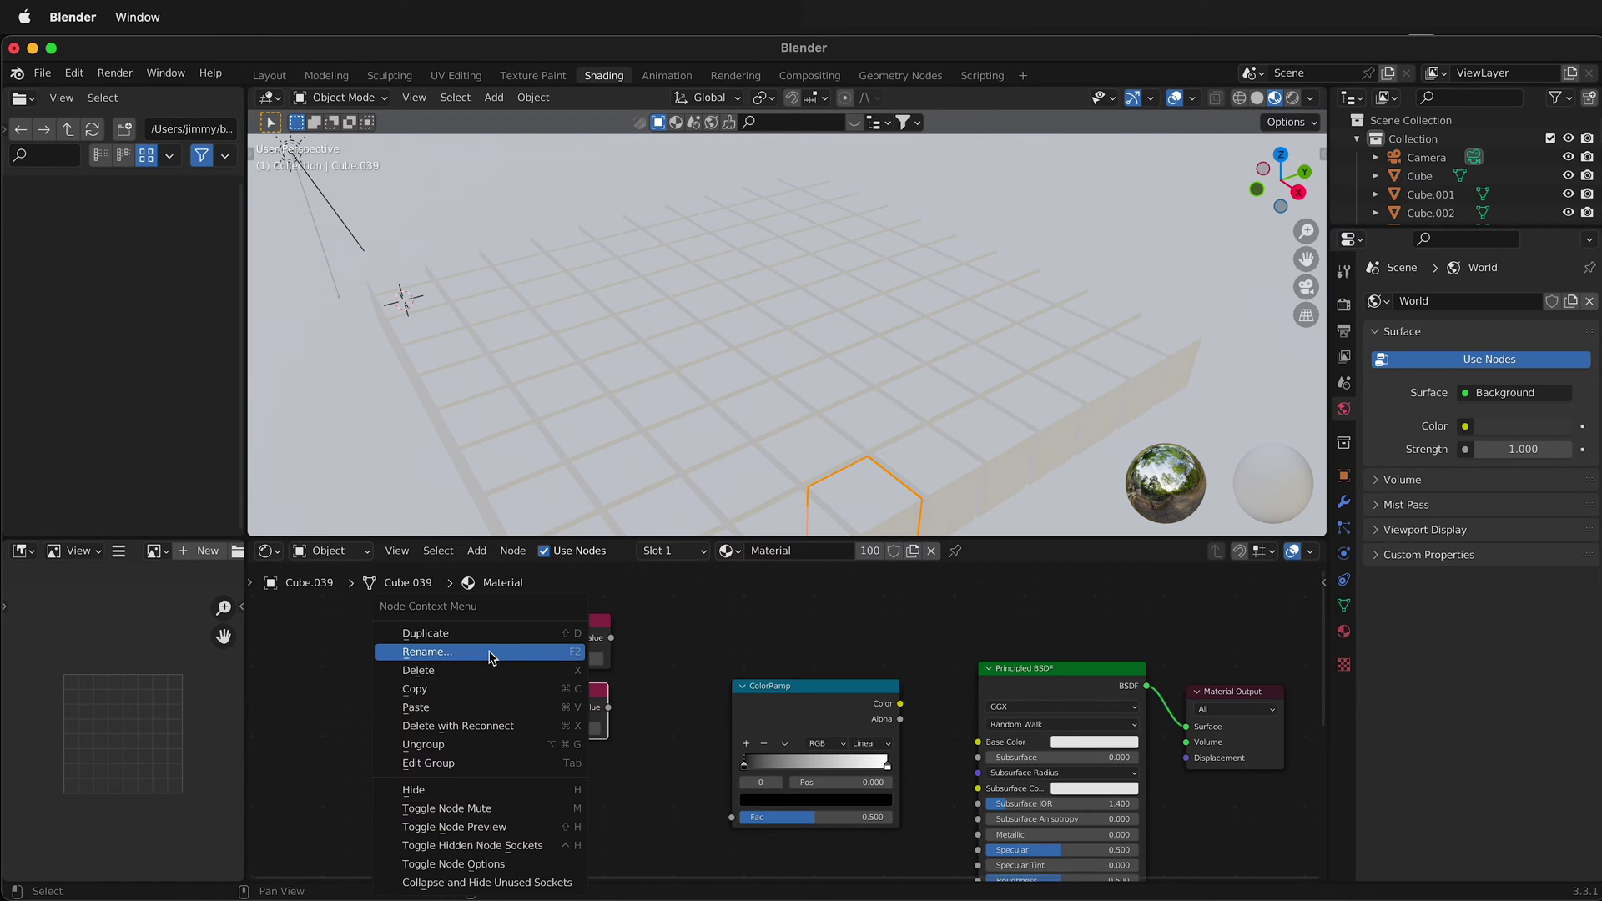
click(490, 659)
text(Lower Value)
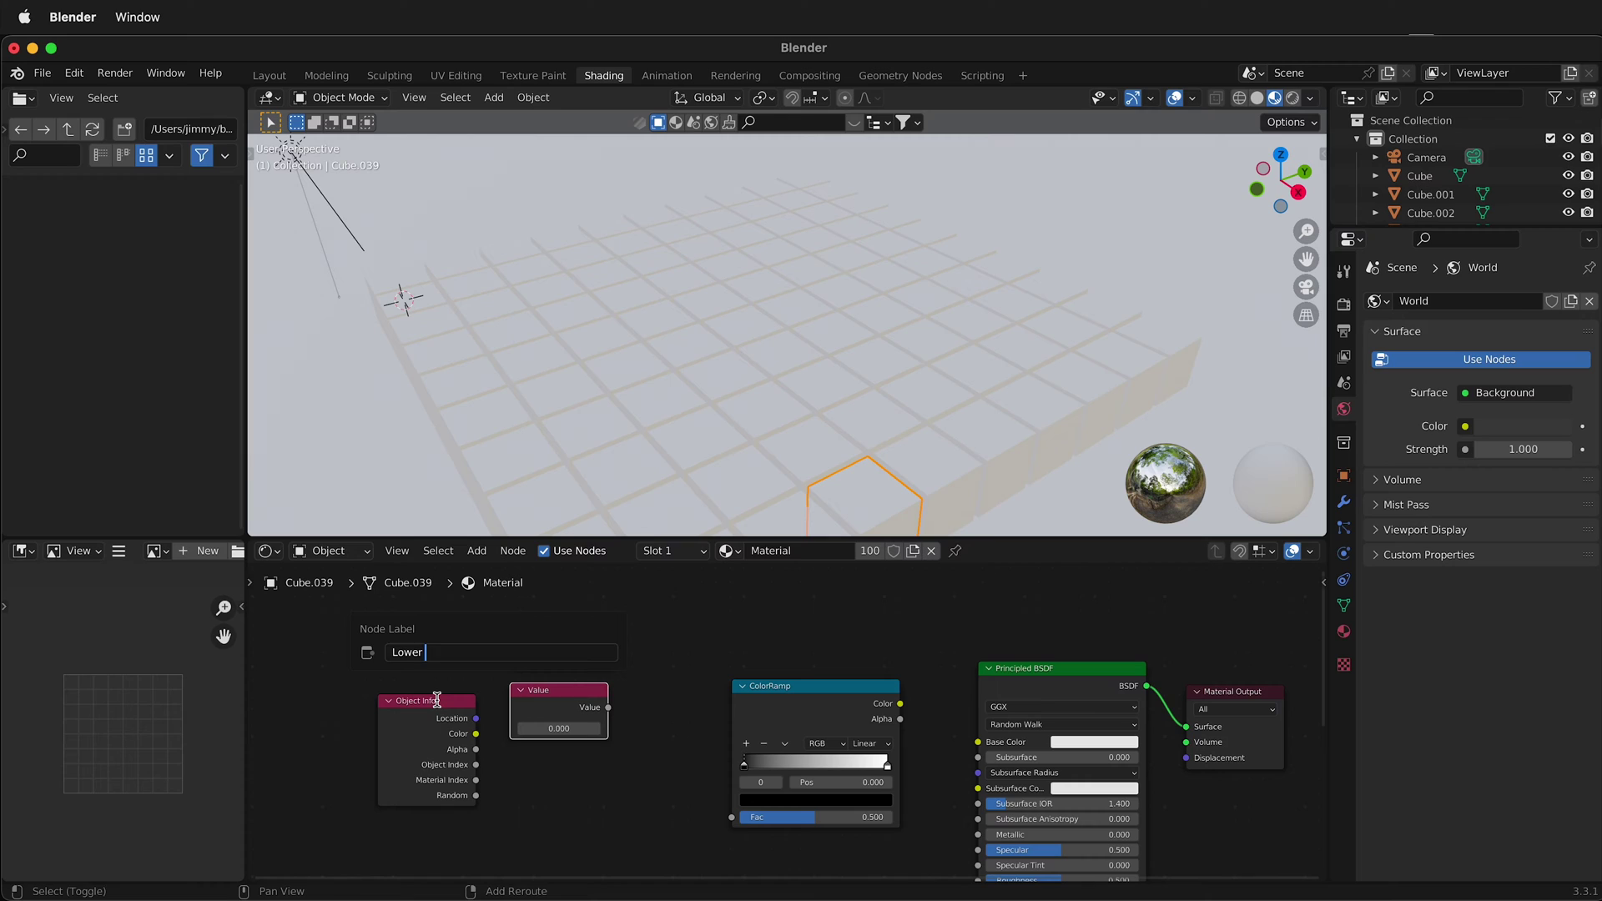
key(Return)
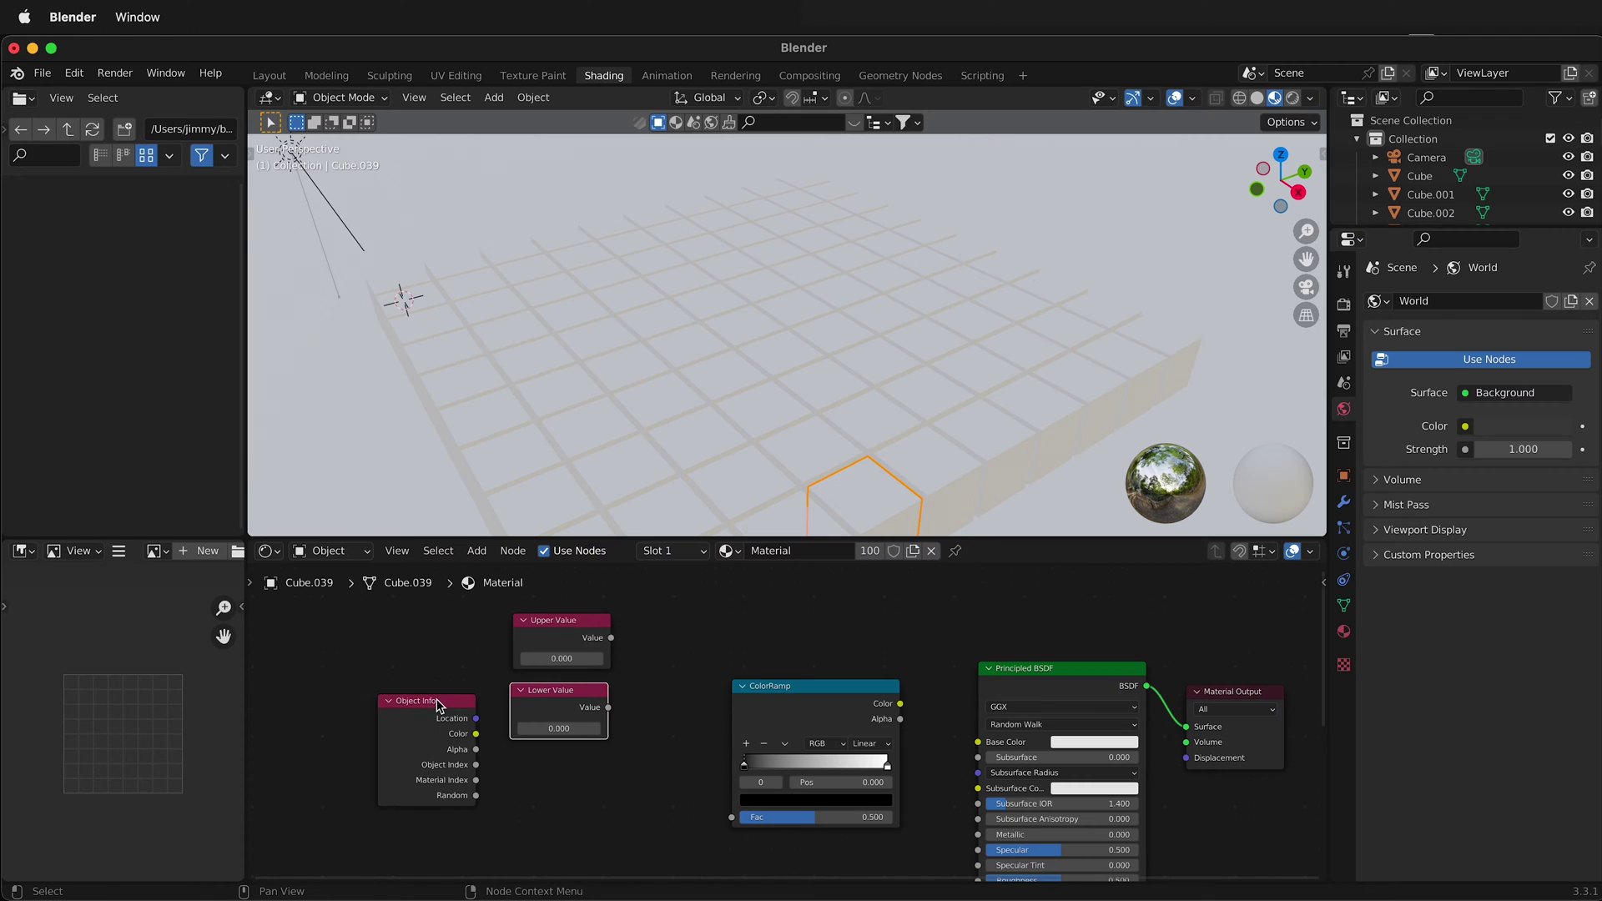
Step: Set Upper Value to 0.5 and Lower Value to 0.1, then shift the ColorRamp down-right
click(564, 659)
text(0.5)
click(559, 729)
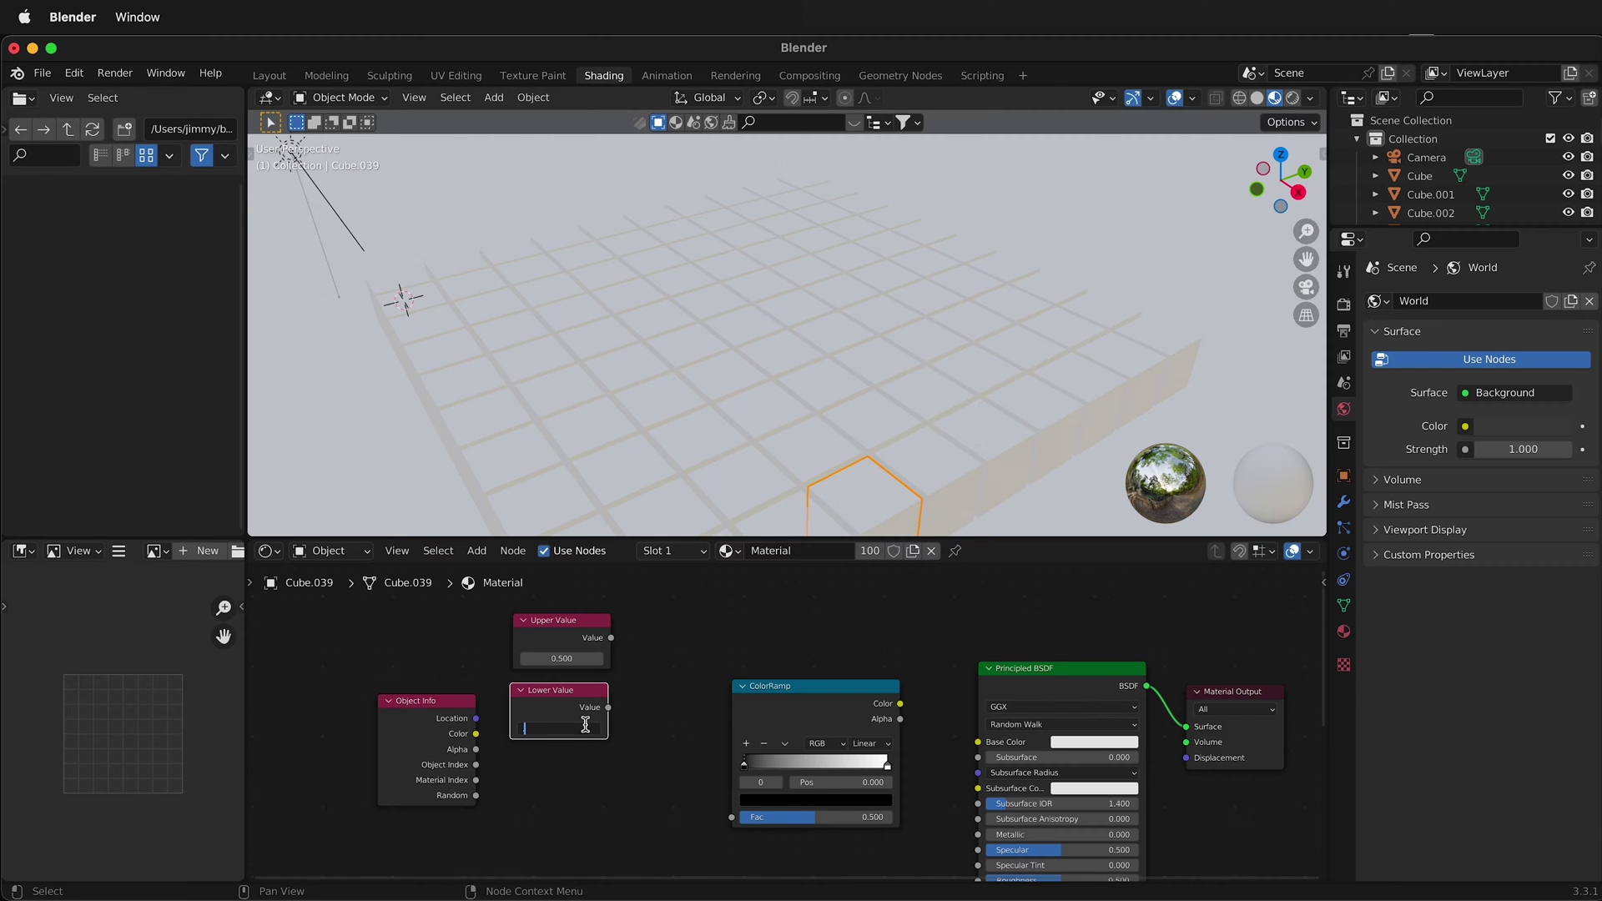
text(.1)
key(Return)
drag(834, 692, 857, 726)
Step: Add a Math node above the ColorRamp via search 'math'
click(715, 644)
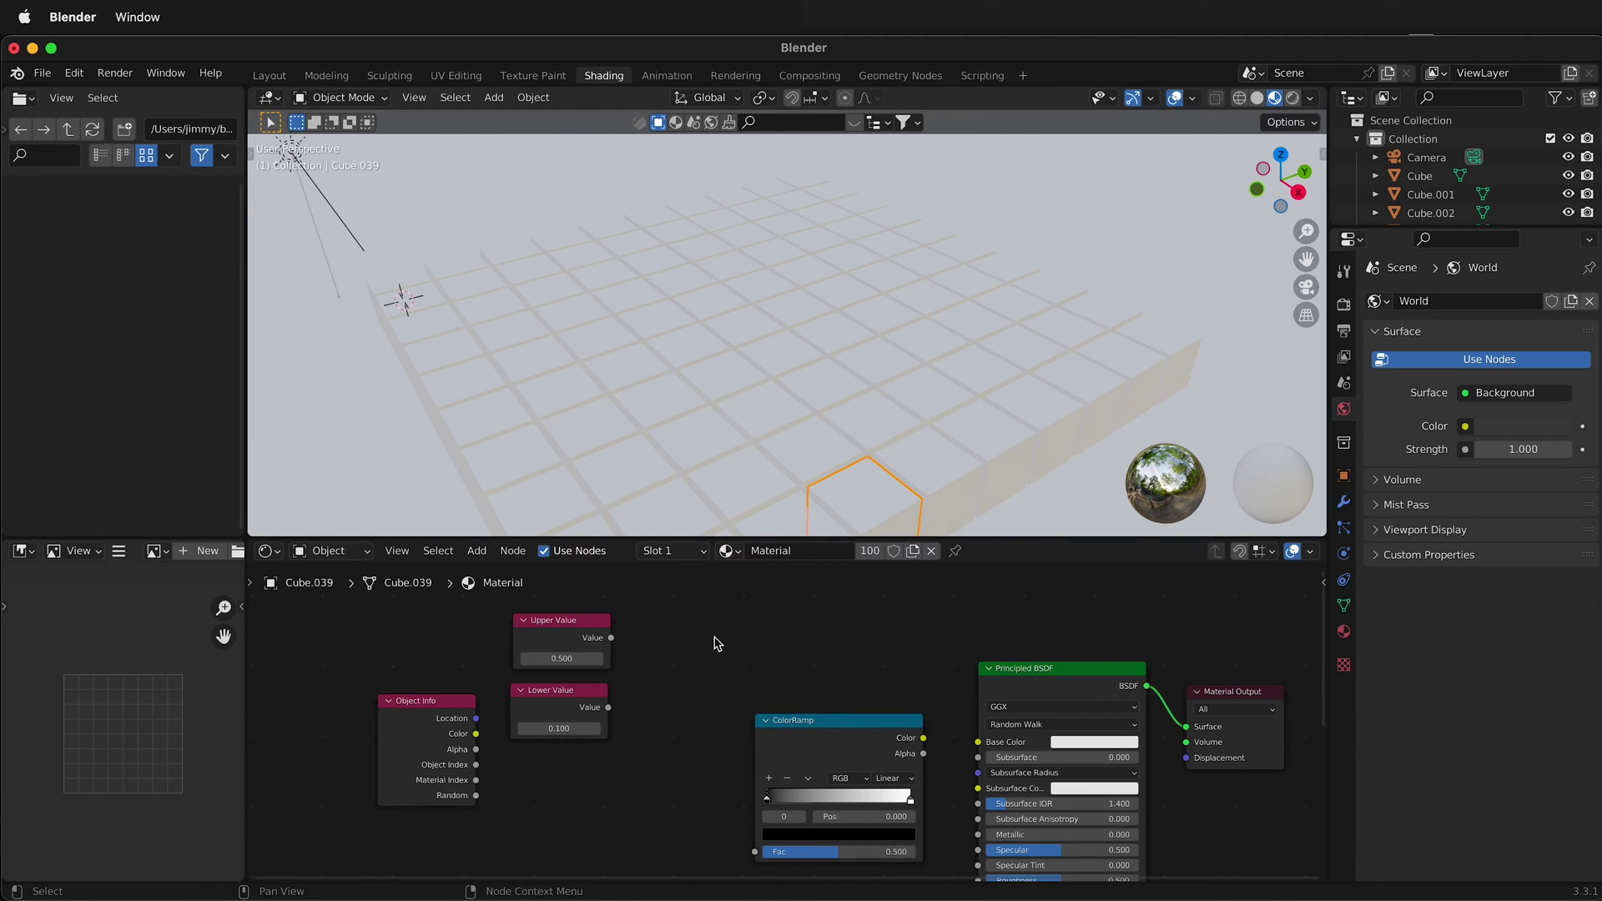
key(shift+a)
click(714, 639)
text(math)
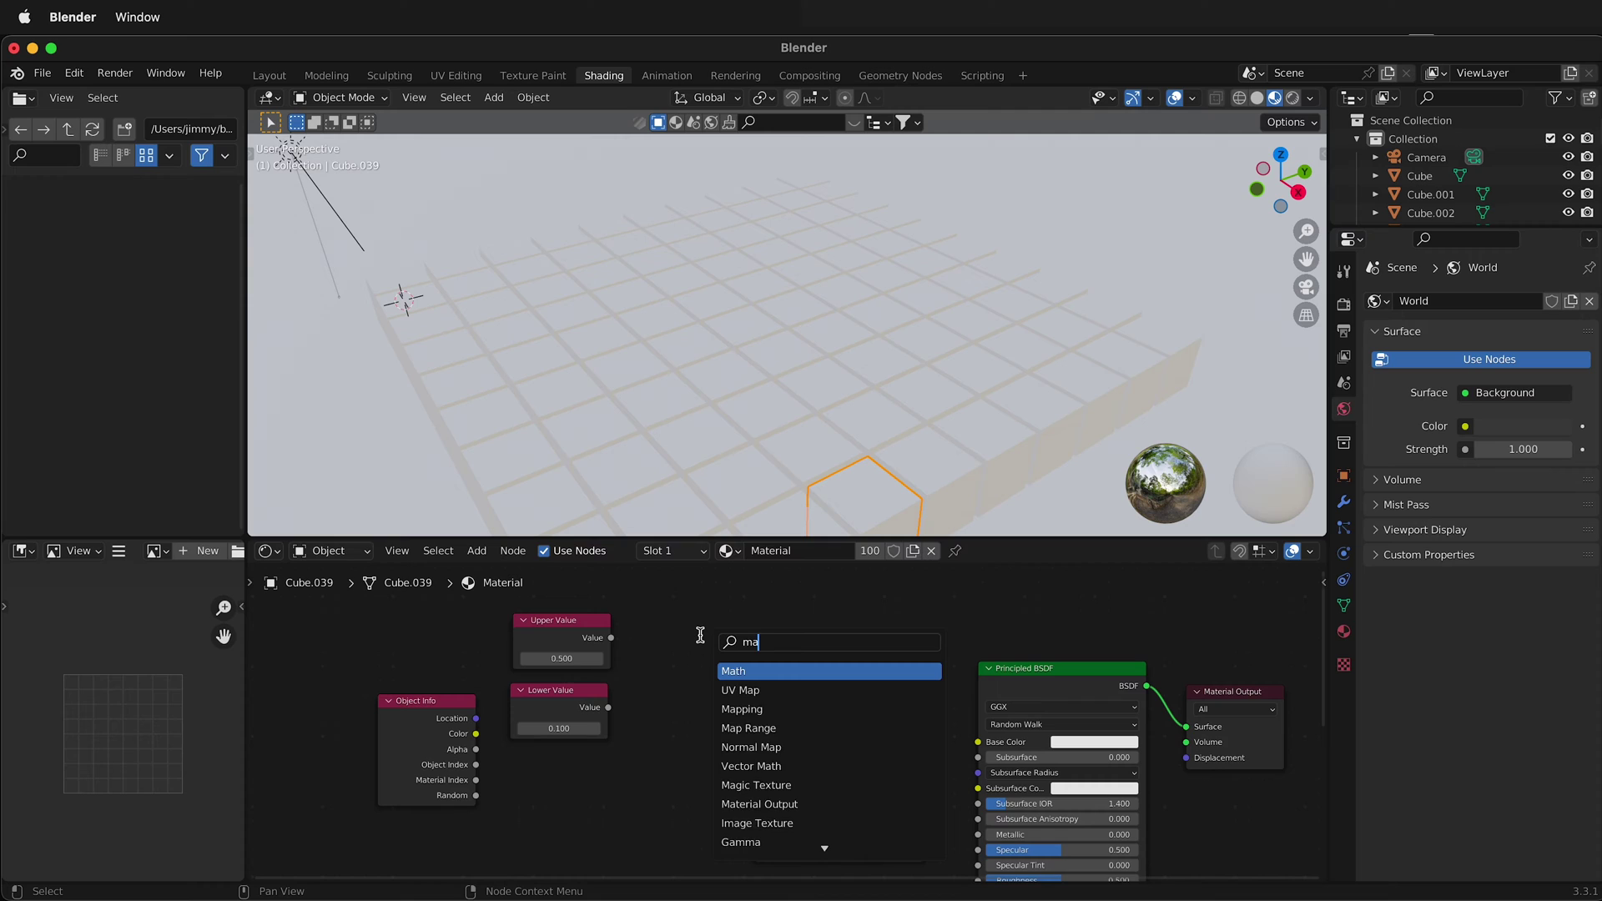
key(Return)
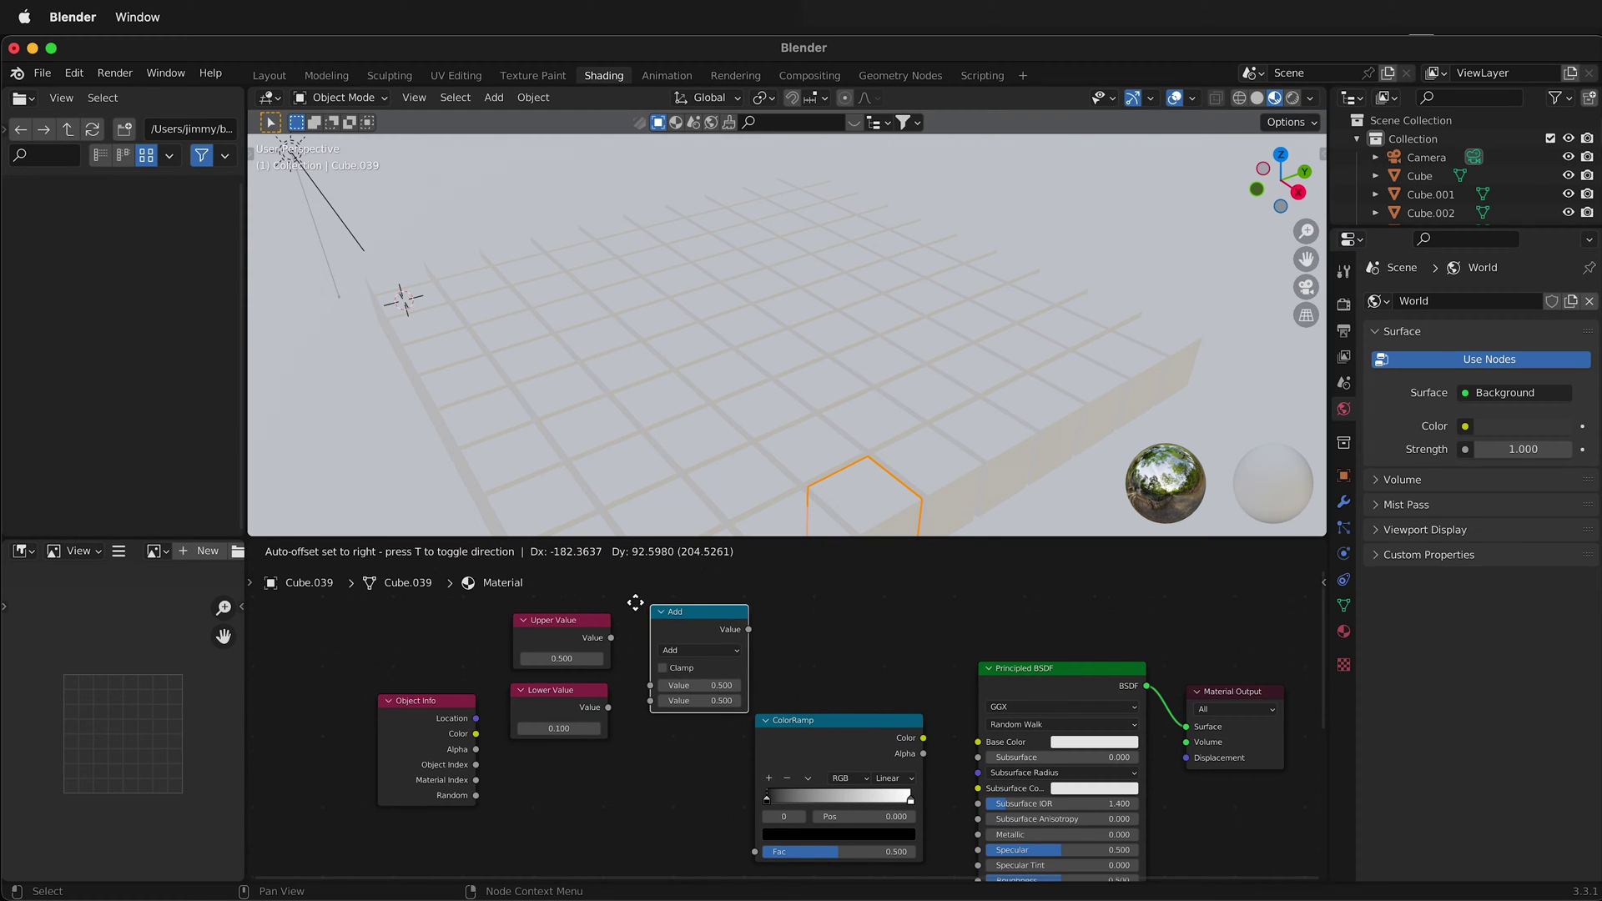
click(635, 602)
drag(816, 731, 806, 750)
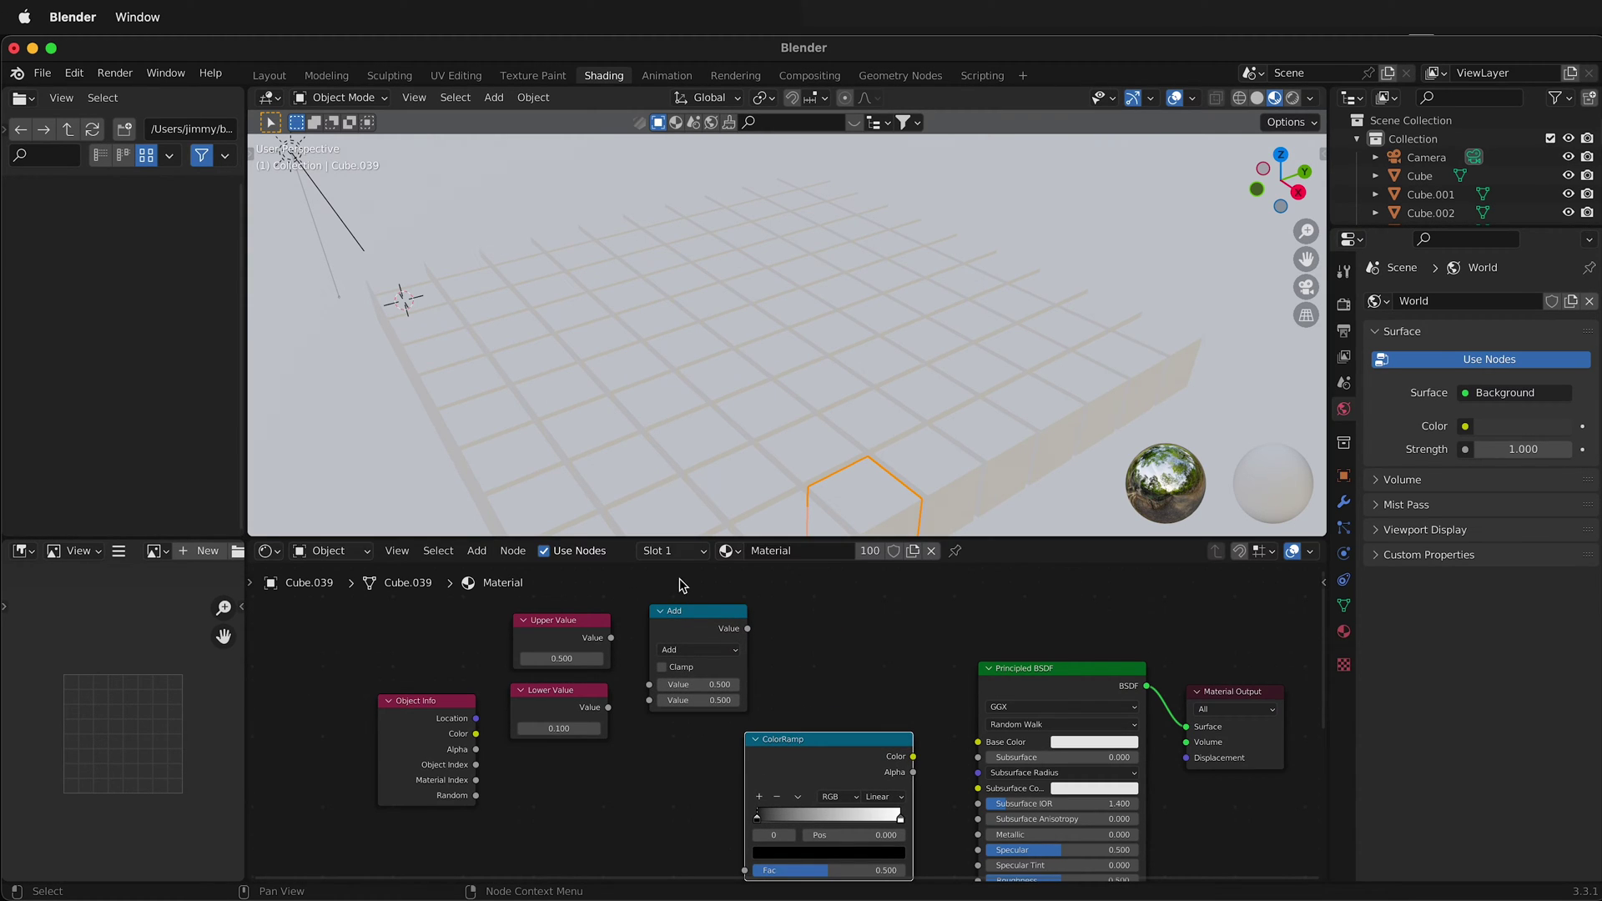
Step: Duplicate the Add node twice, lining up three Add nodes in a row
click(680, 612)
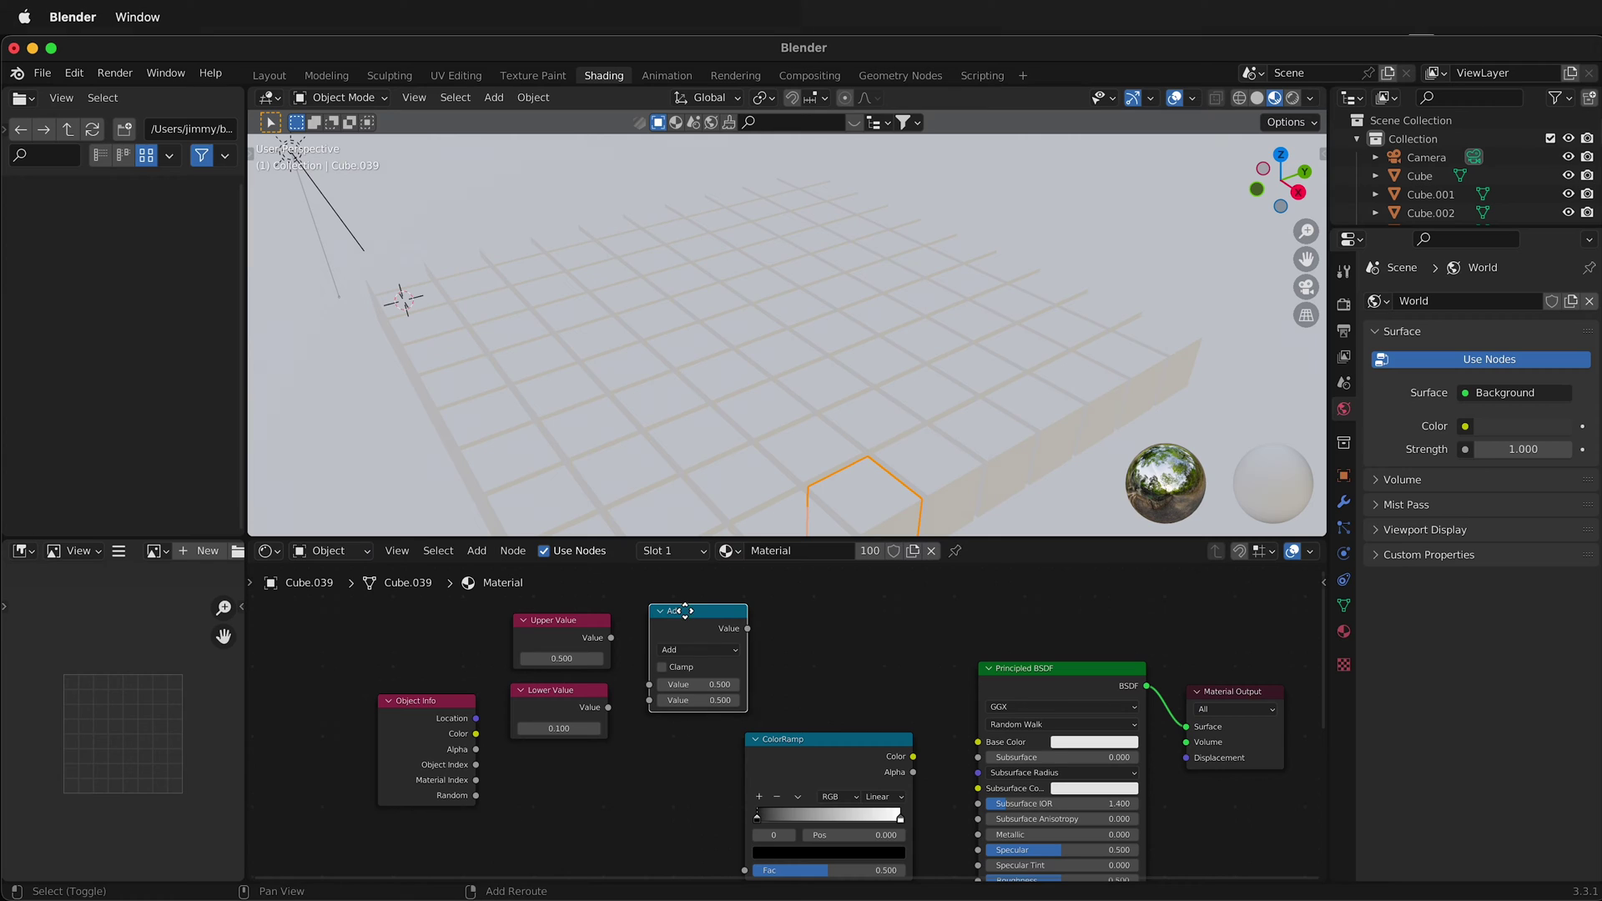
key(shift+d)
click(803, 617)
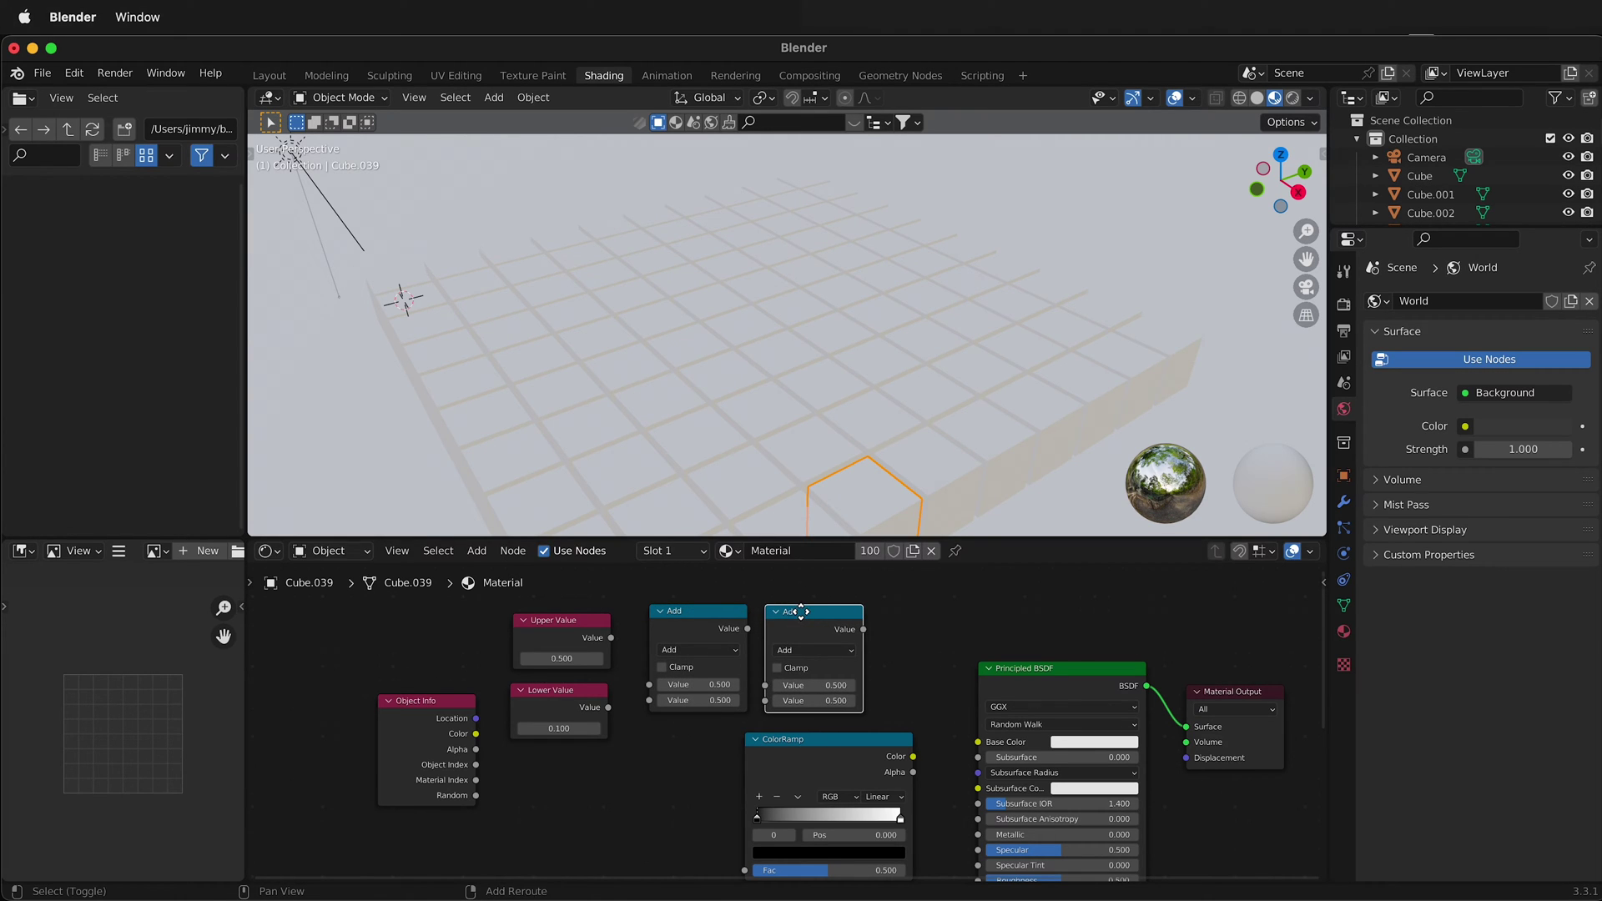
key(shift+d)
click(915, 611)
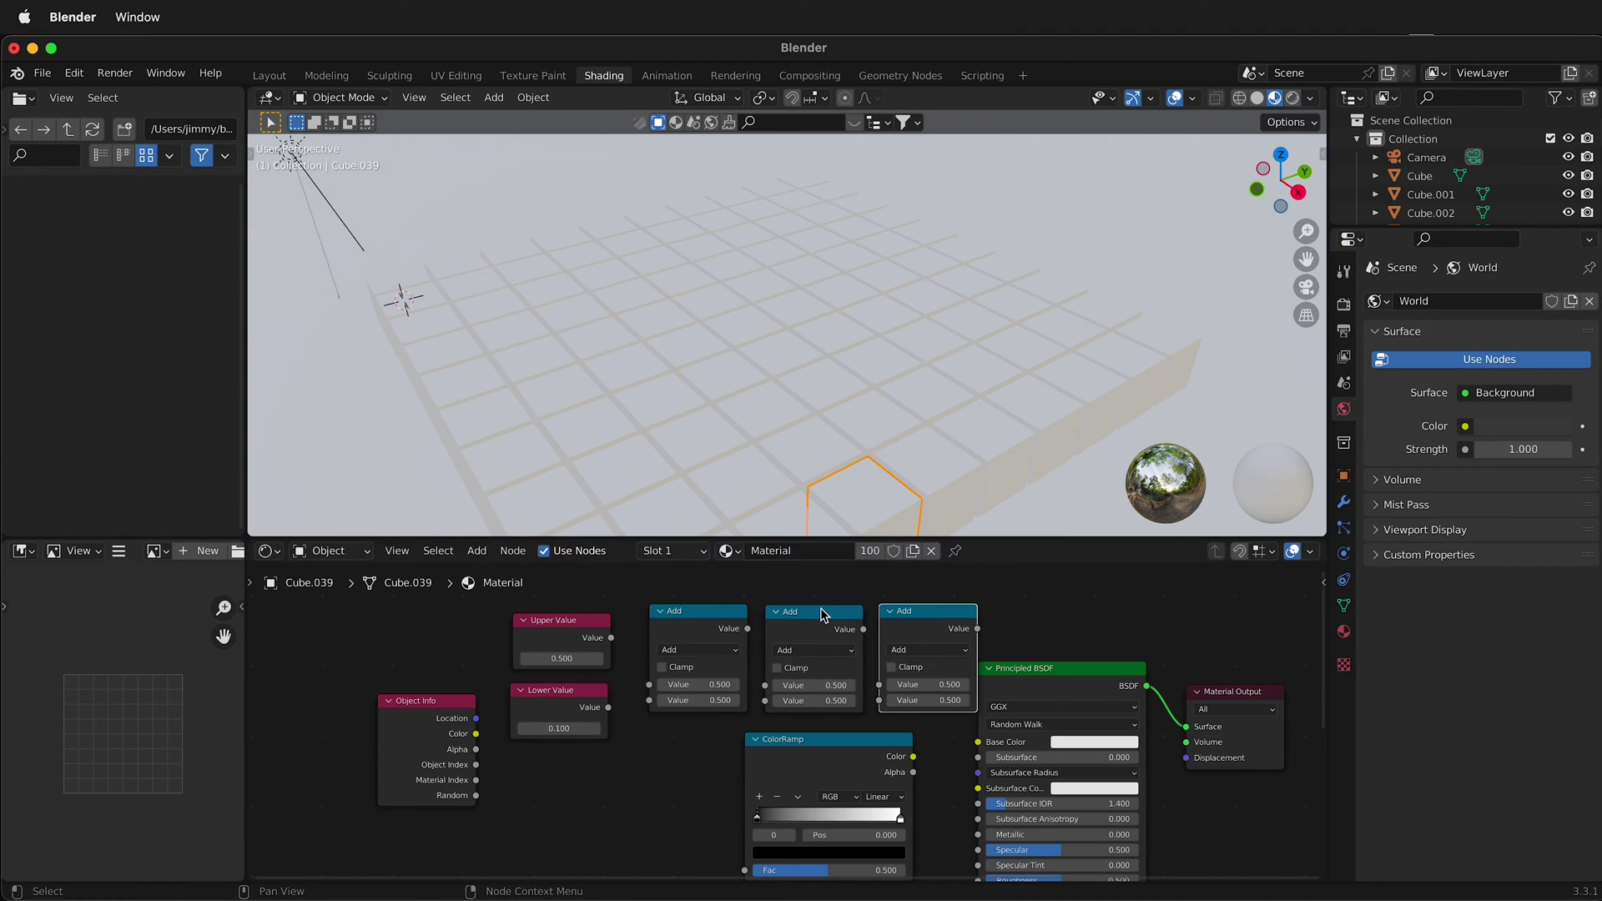
Step: Shift the value, Object Info and Add nodes left and move the ColorRamp further down-right
shift+click(805, 617)
shift+click(718, 619)
shift+click(588, 635)
shift+click(539, 689)
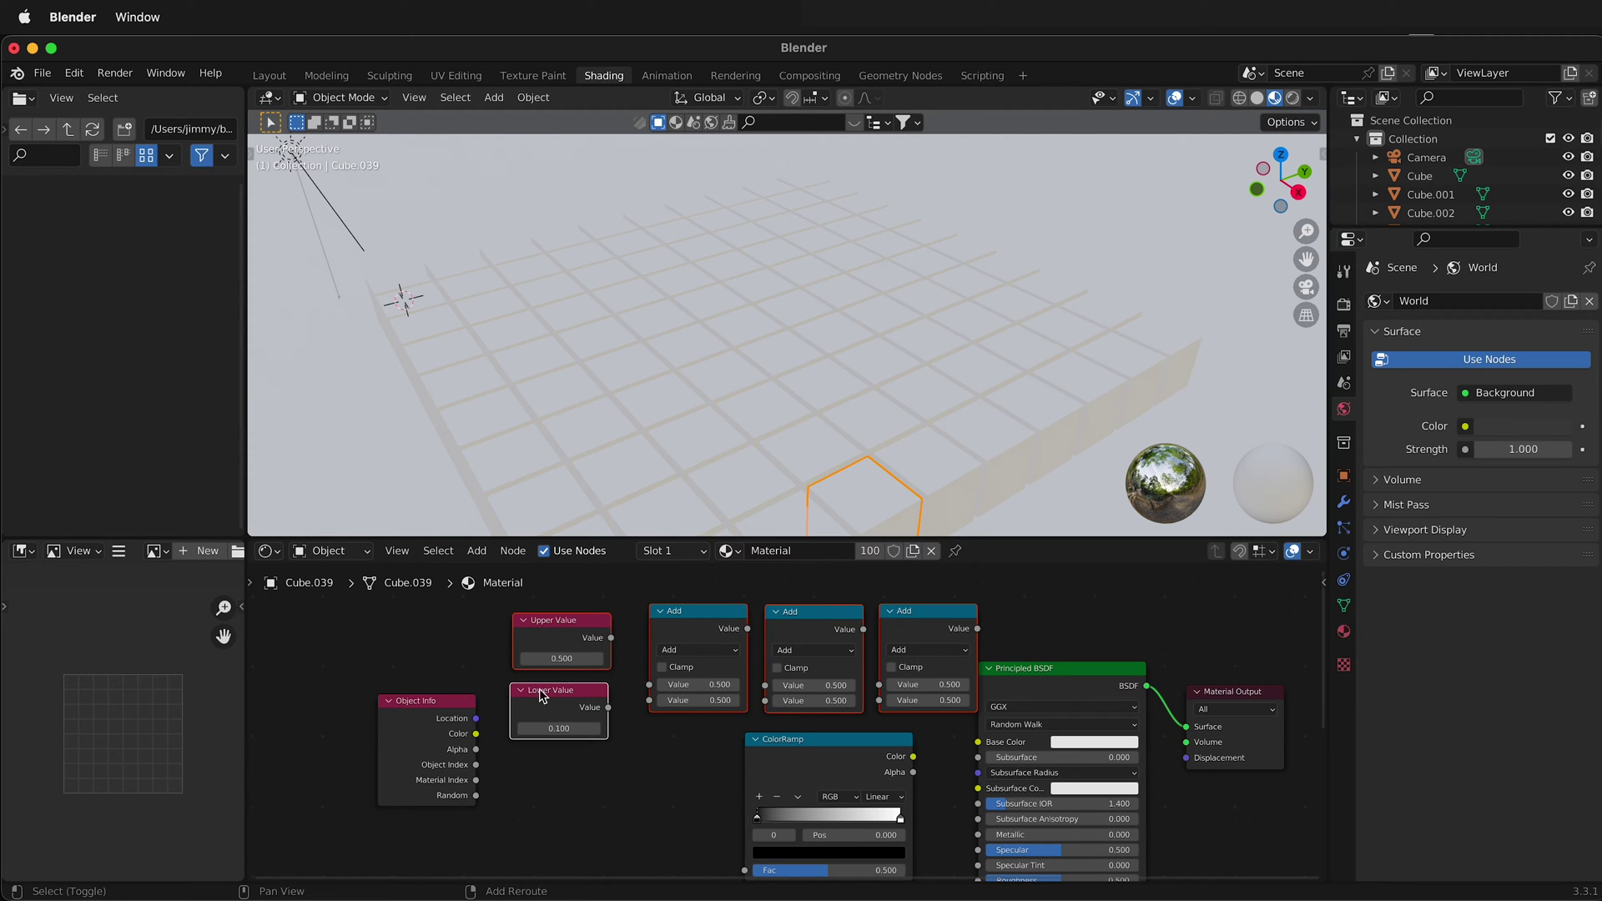
shift+click(430, 701)
drag(542, 622, 400, 632)
middle_drag(848, 693, 963, 650)
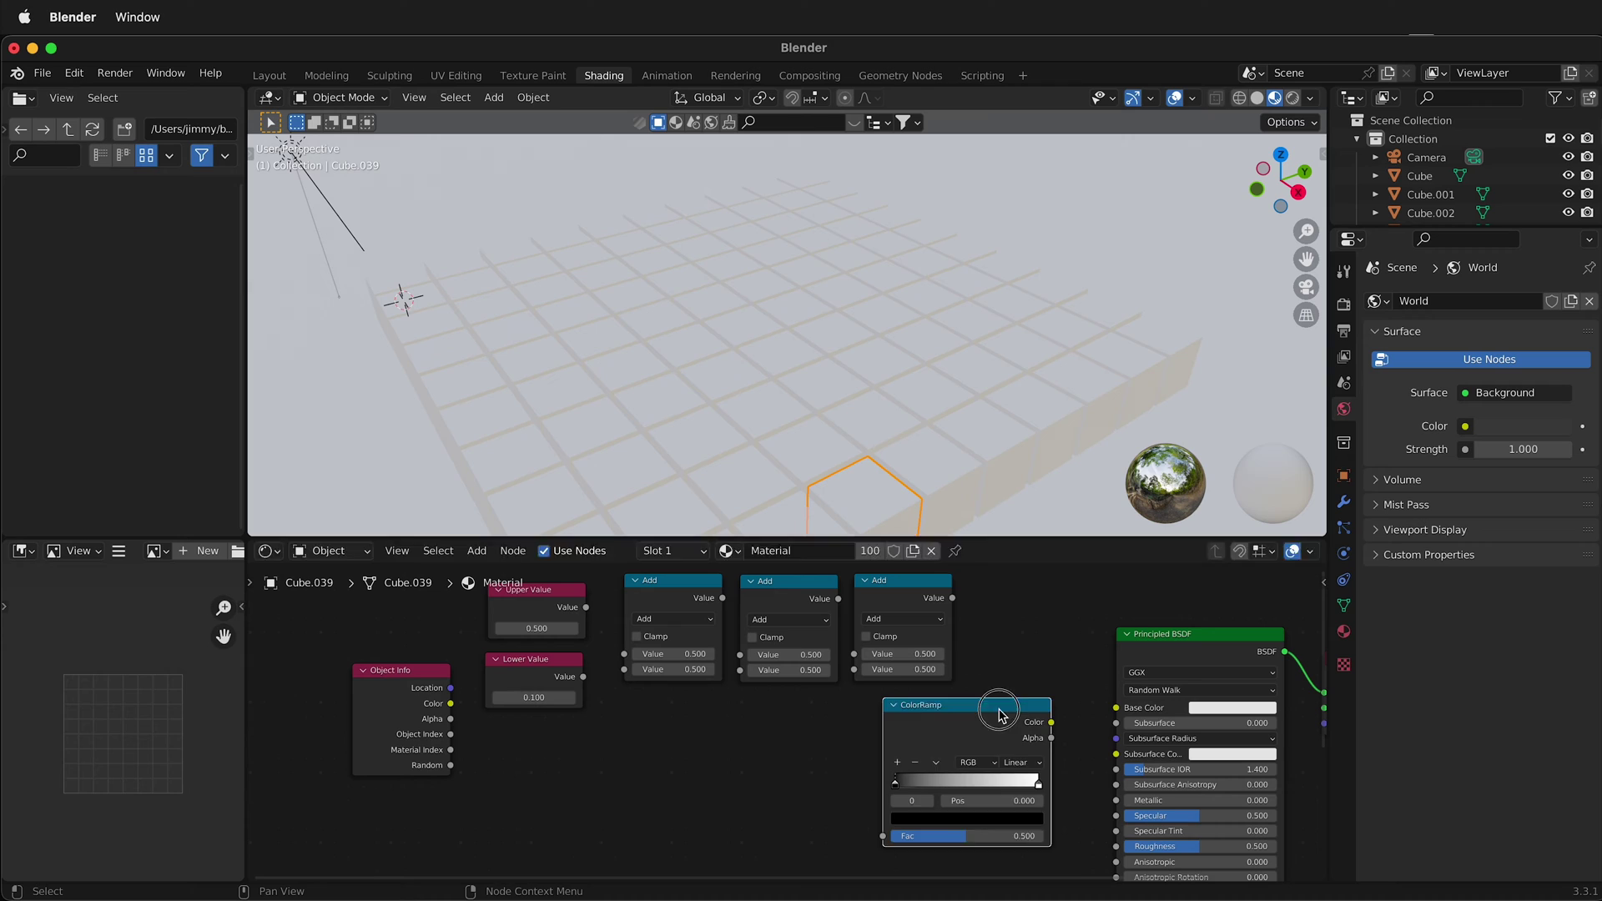
drag(960, 734, 990, 760)
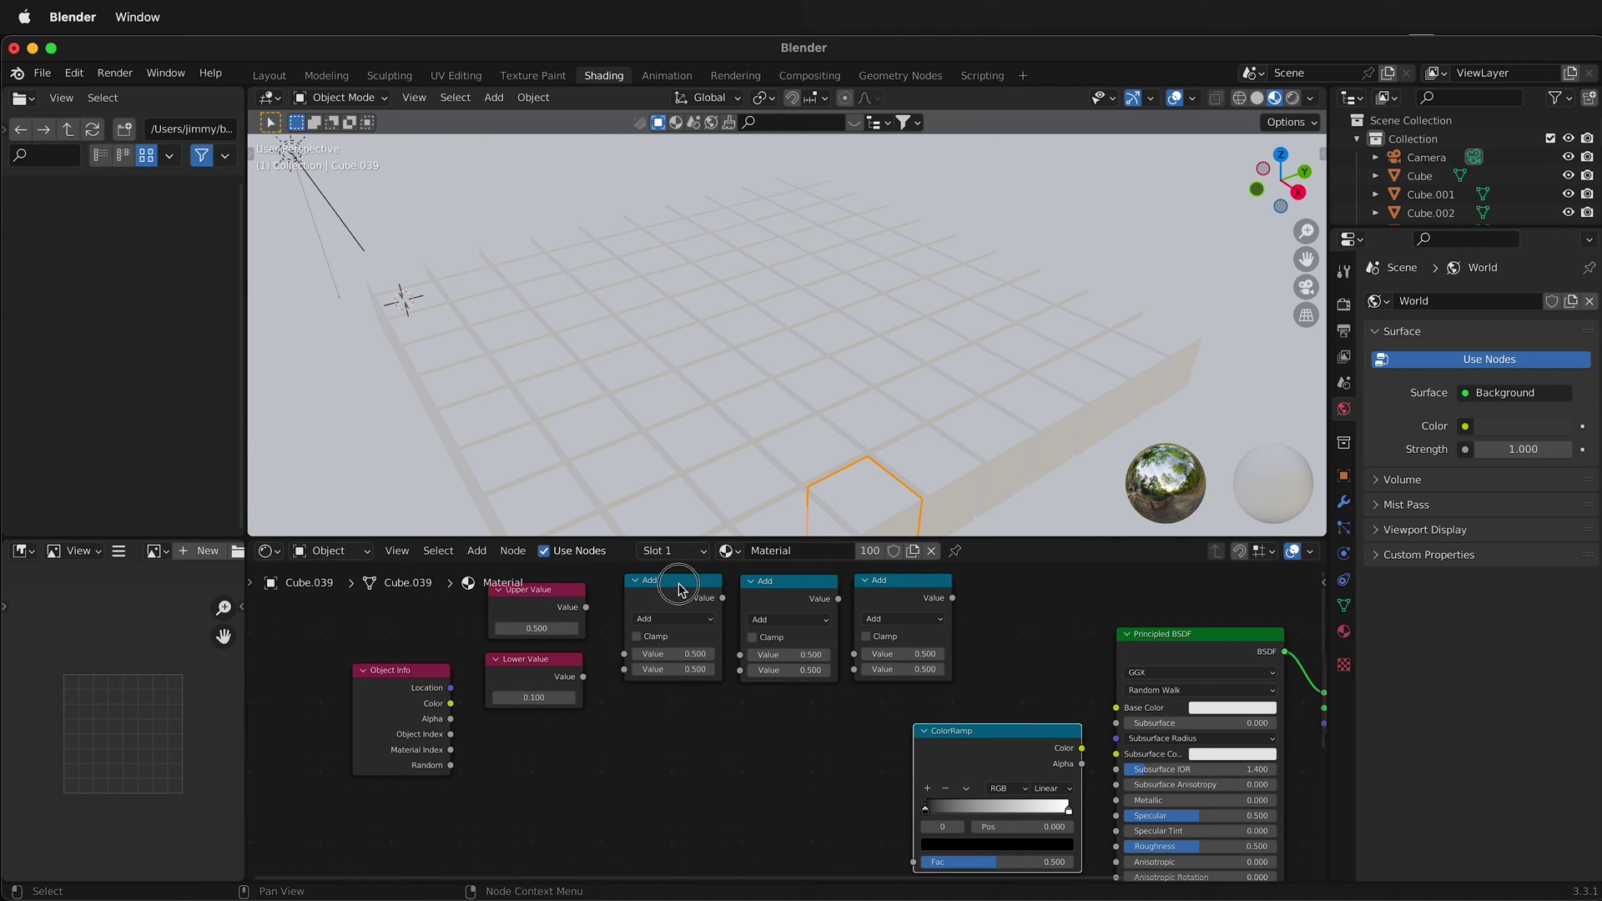
drag(682, 594, 682, 597)
Step: Switch the first Math node to Subtract and wire Upper Value into its first input
click(708, 623)
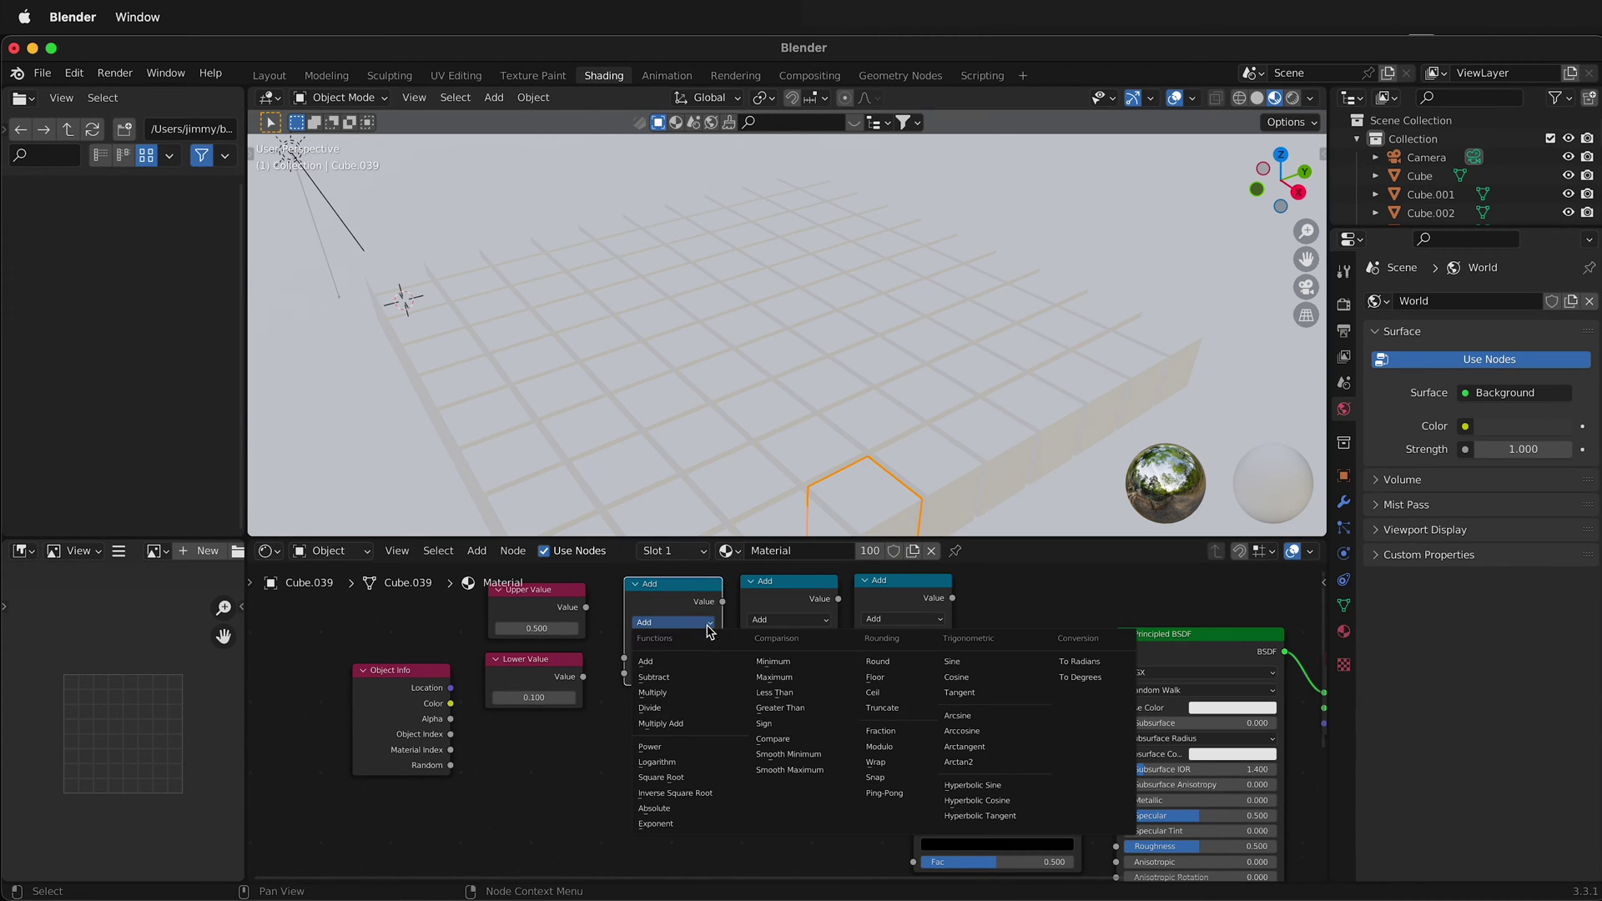
click(682, 675)
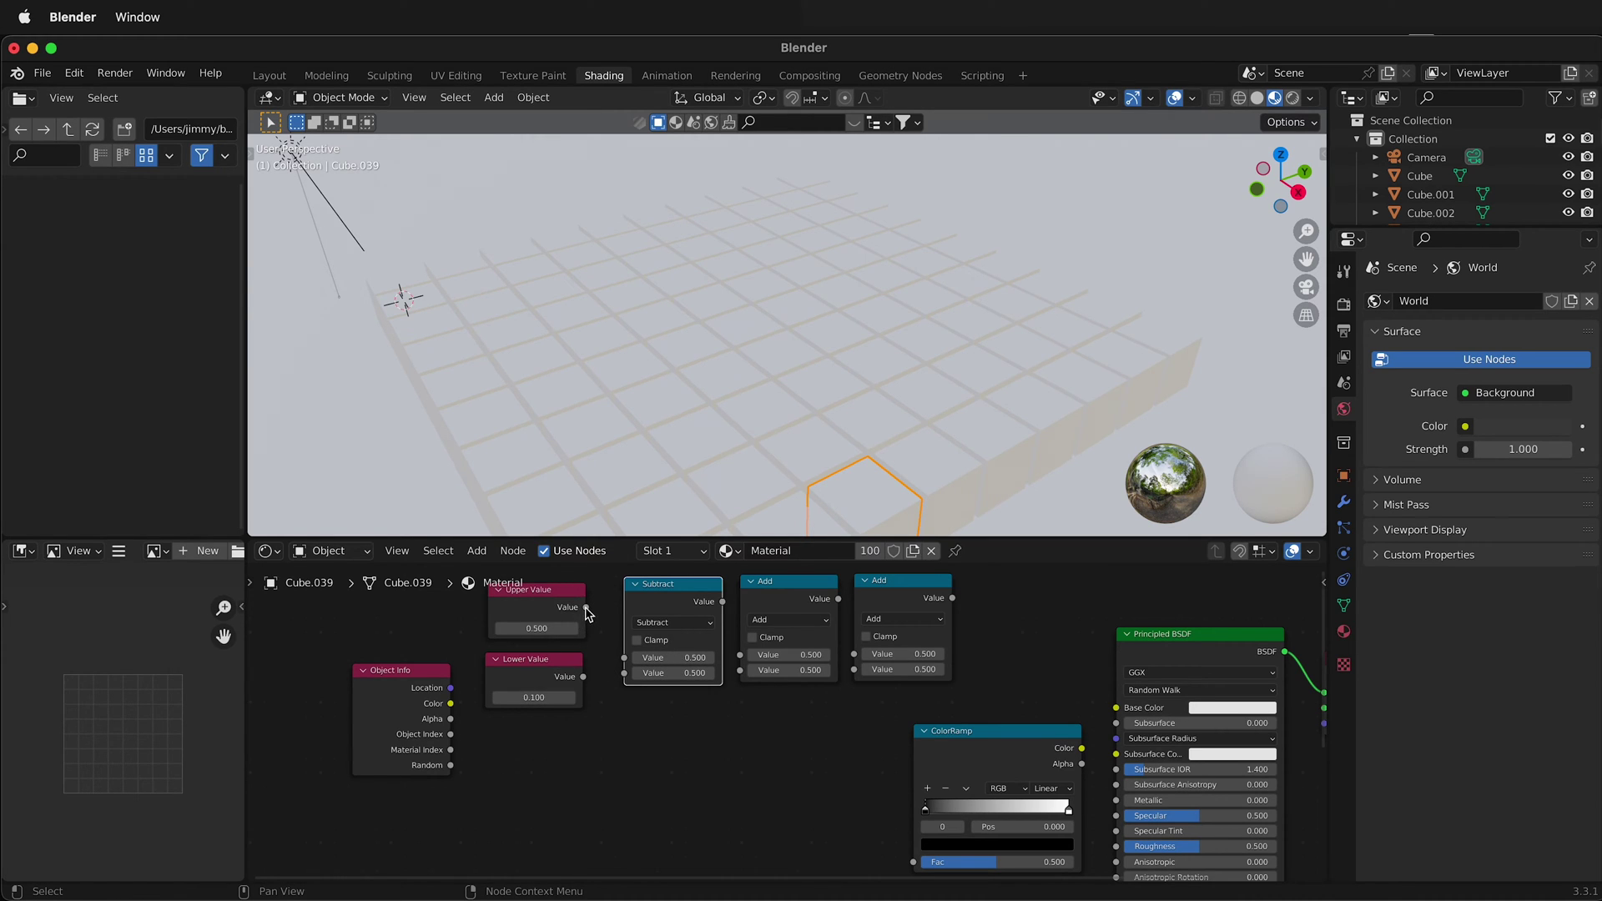
drag(585, 608, 625, 676)
drag(918, 581, 977, 590)
Step: Make the middle Math node Multiply, fed by the Subtract result and Object Info Random
drag(830, 587, 834, 591)
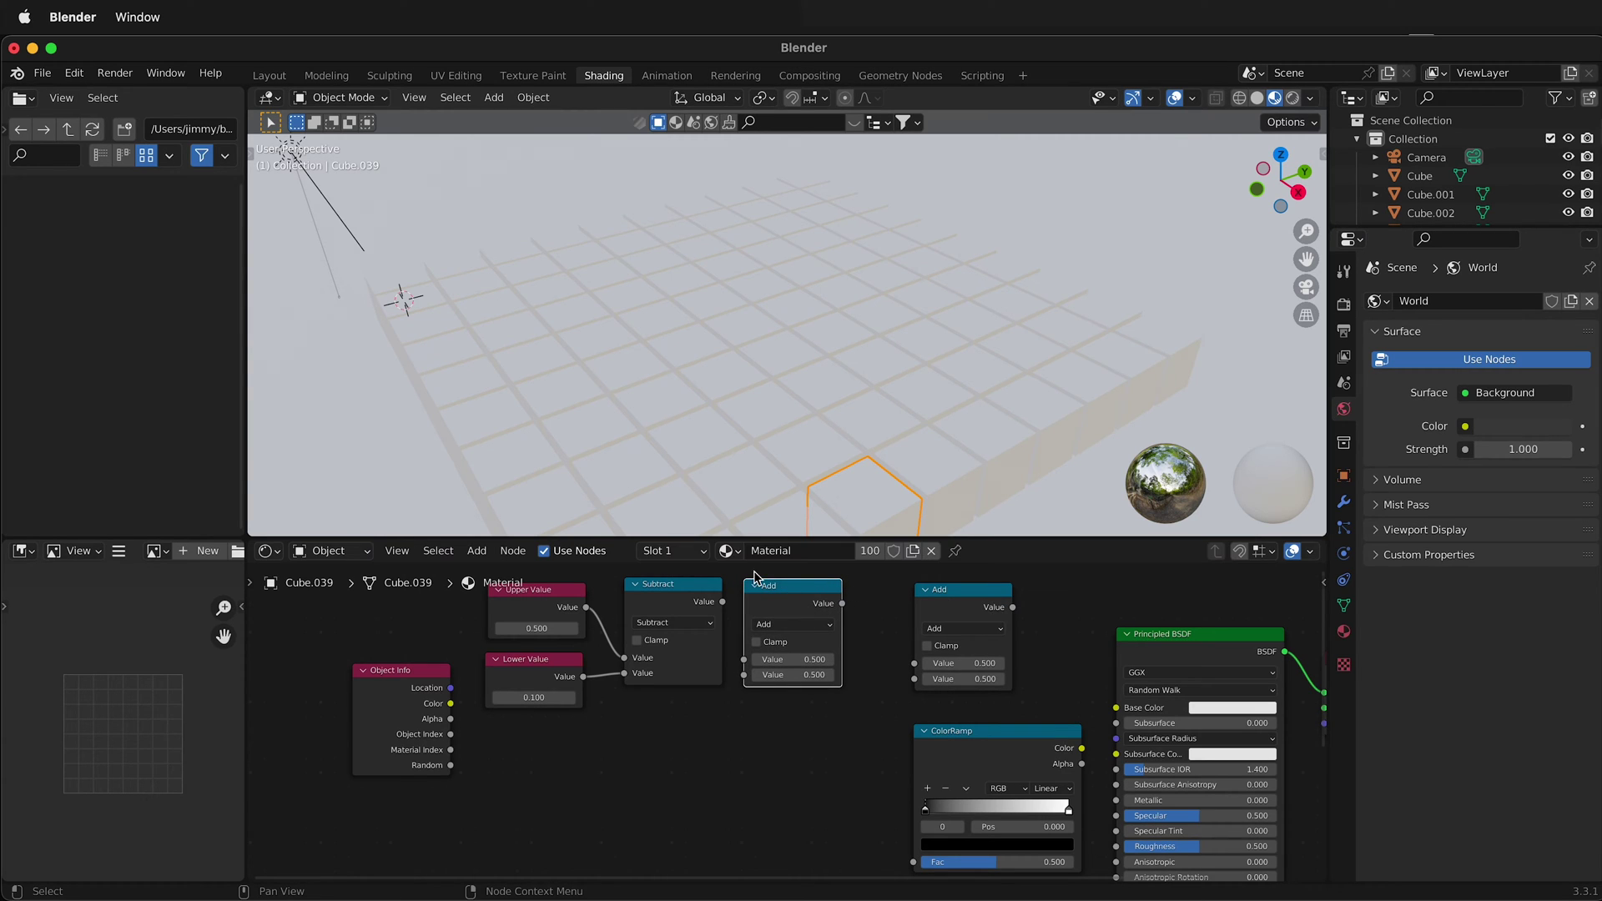
click(814, 626)
click(810, 669)
drag(723, 602, 745, 661)
drag(380, 668, 386, 698)
drag(458, 799, 745, 675)
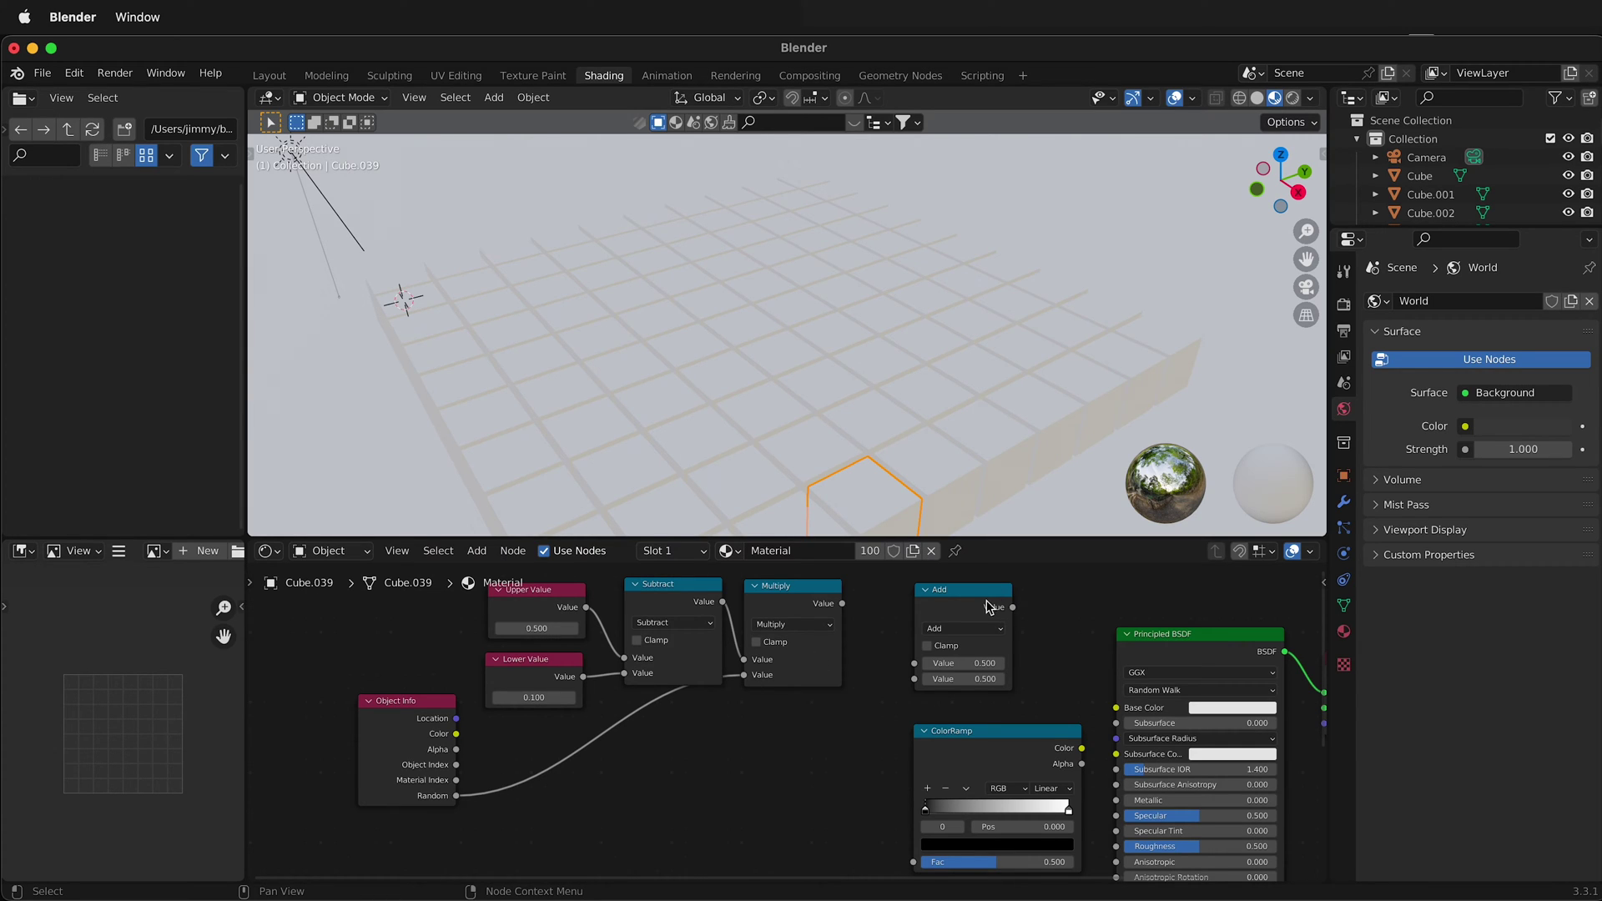
Step: Feed Multiply and Lower Value into Add, Add into ColorRamp Fac, and set ColorRamp beside the BSDF
drag(982, 589, 962, 585)
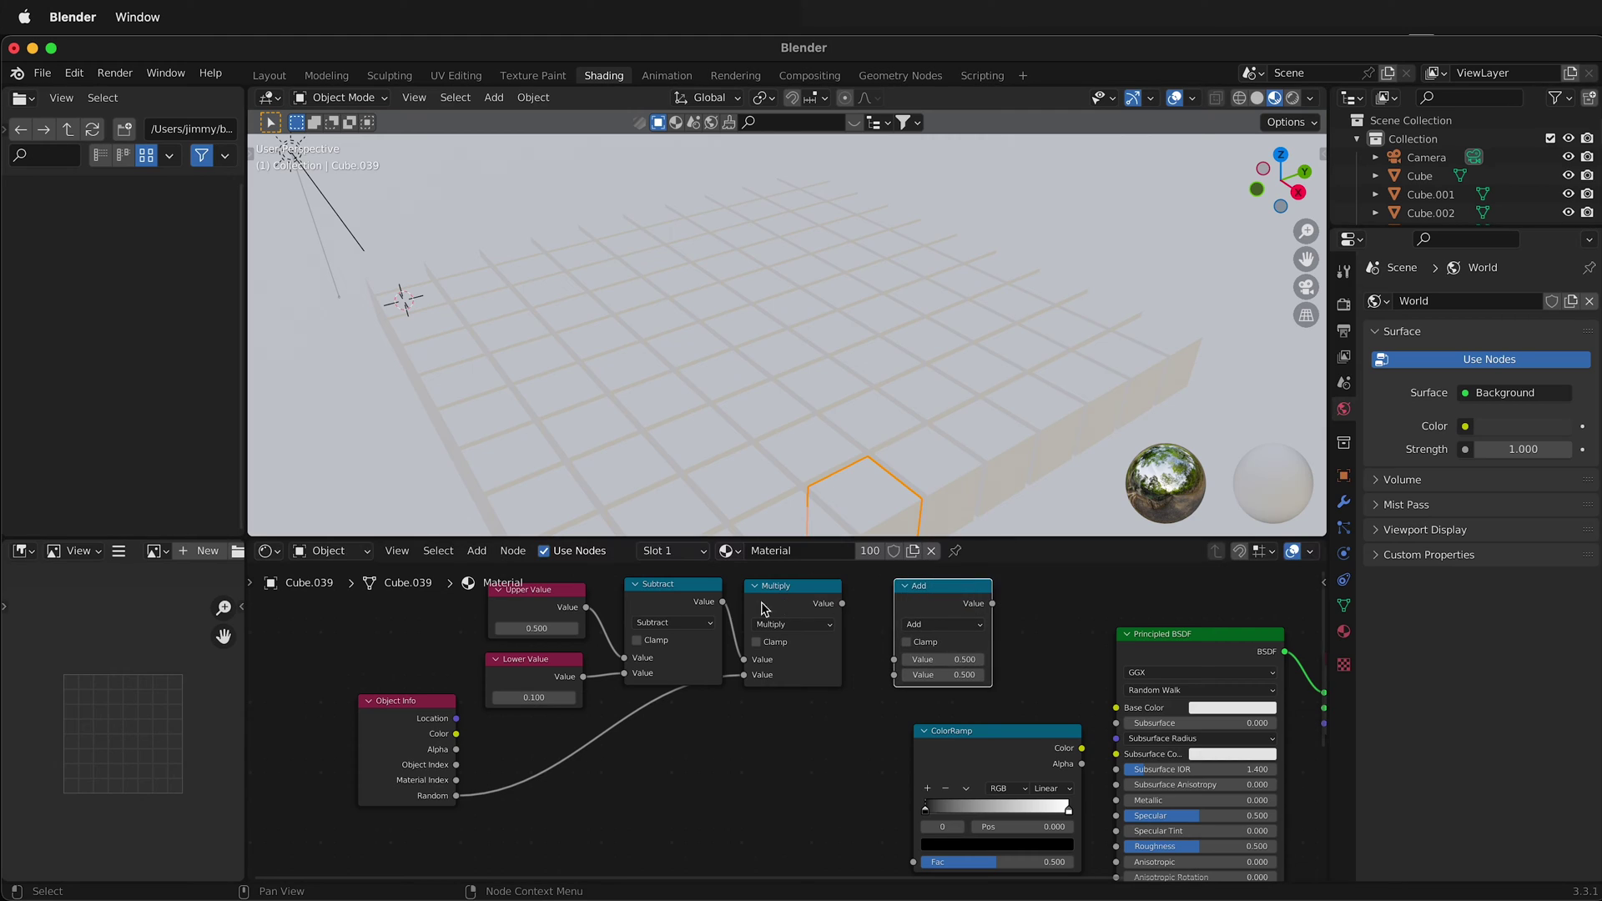
drag(842, 603, 895, 659)
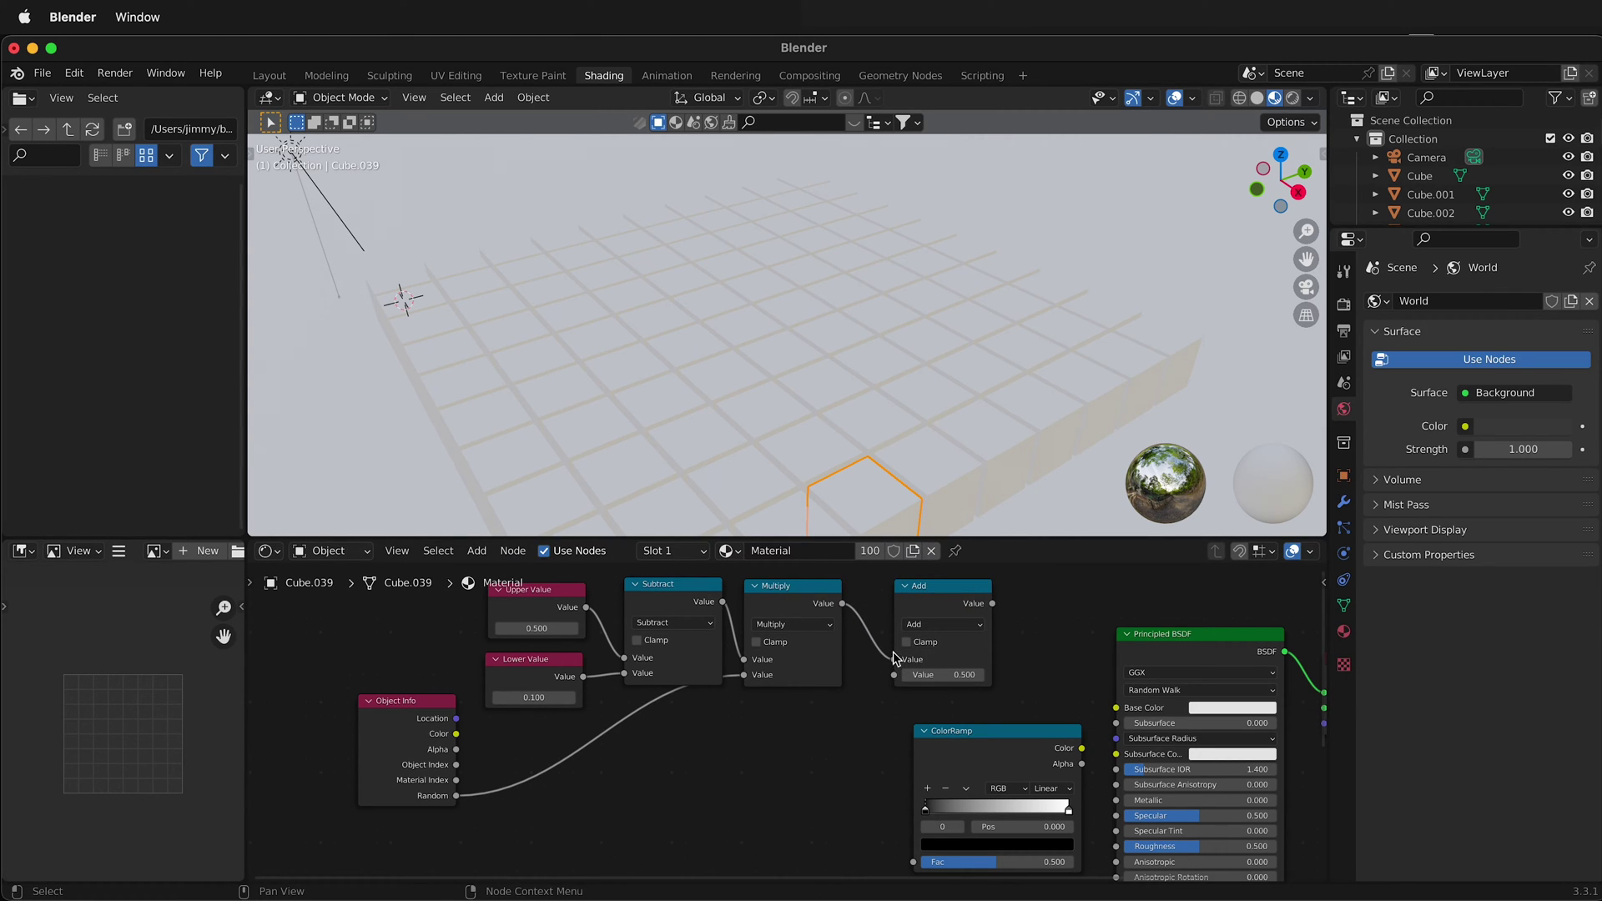
drag(582, 676, 896, 680)
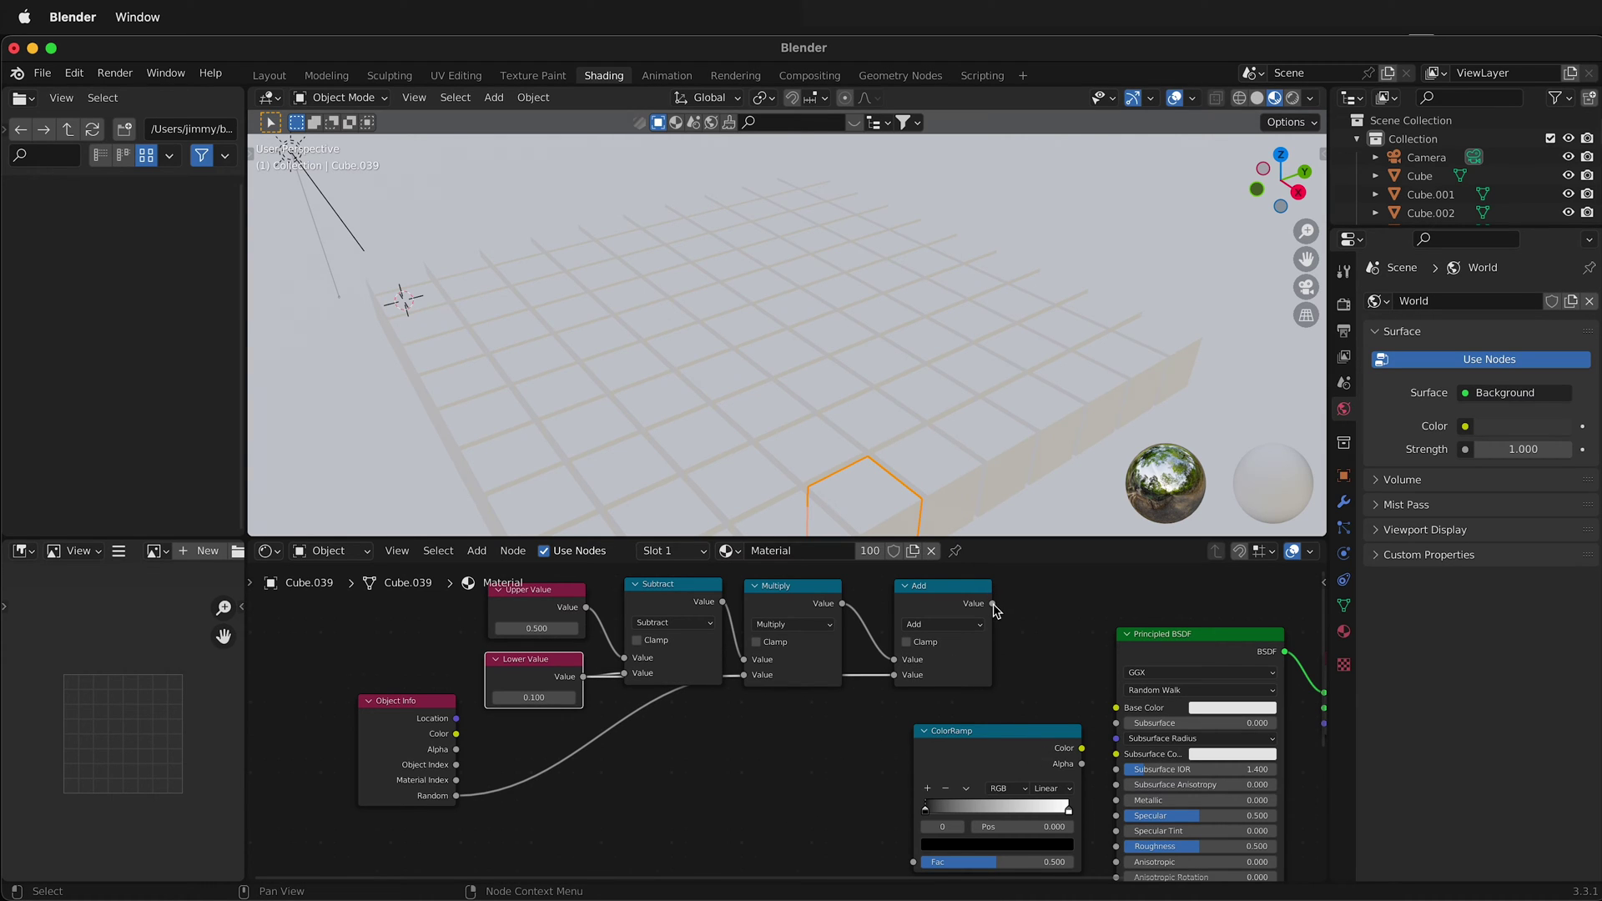
drag(992, 603, 909, 724)
key(Home)
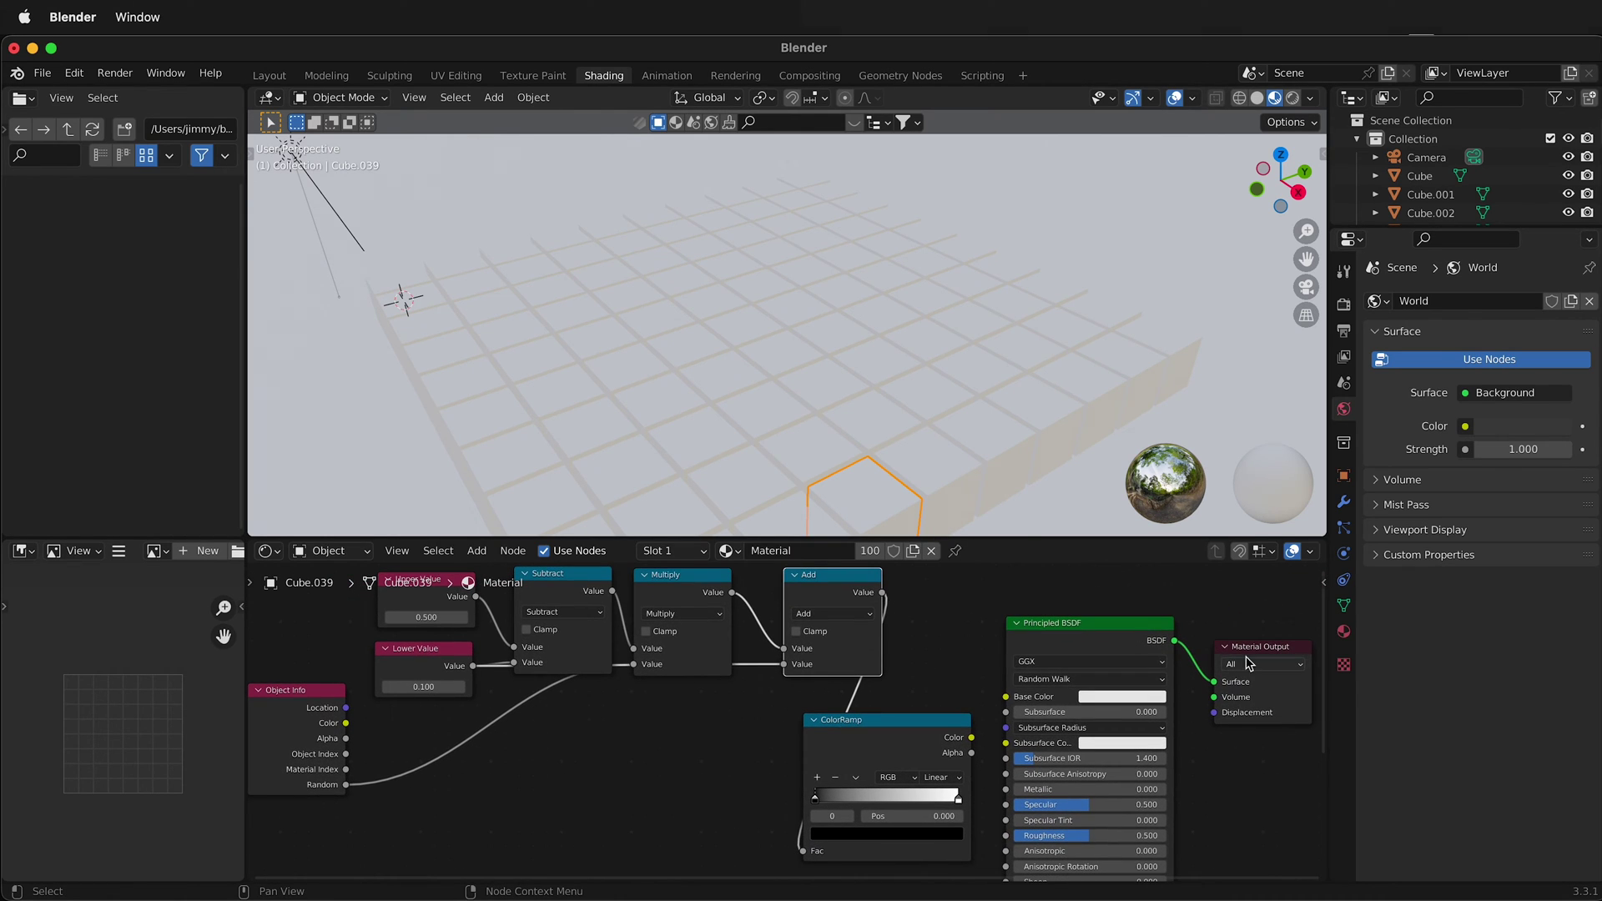
drag(1001, 623, 1135, 616)
drag(887, 723, 1120, 691)
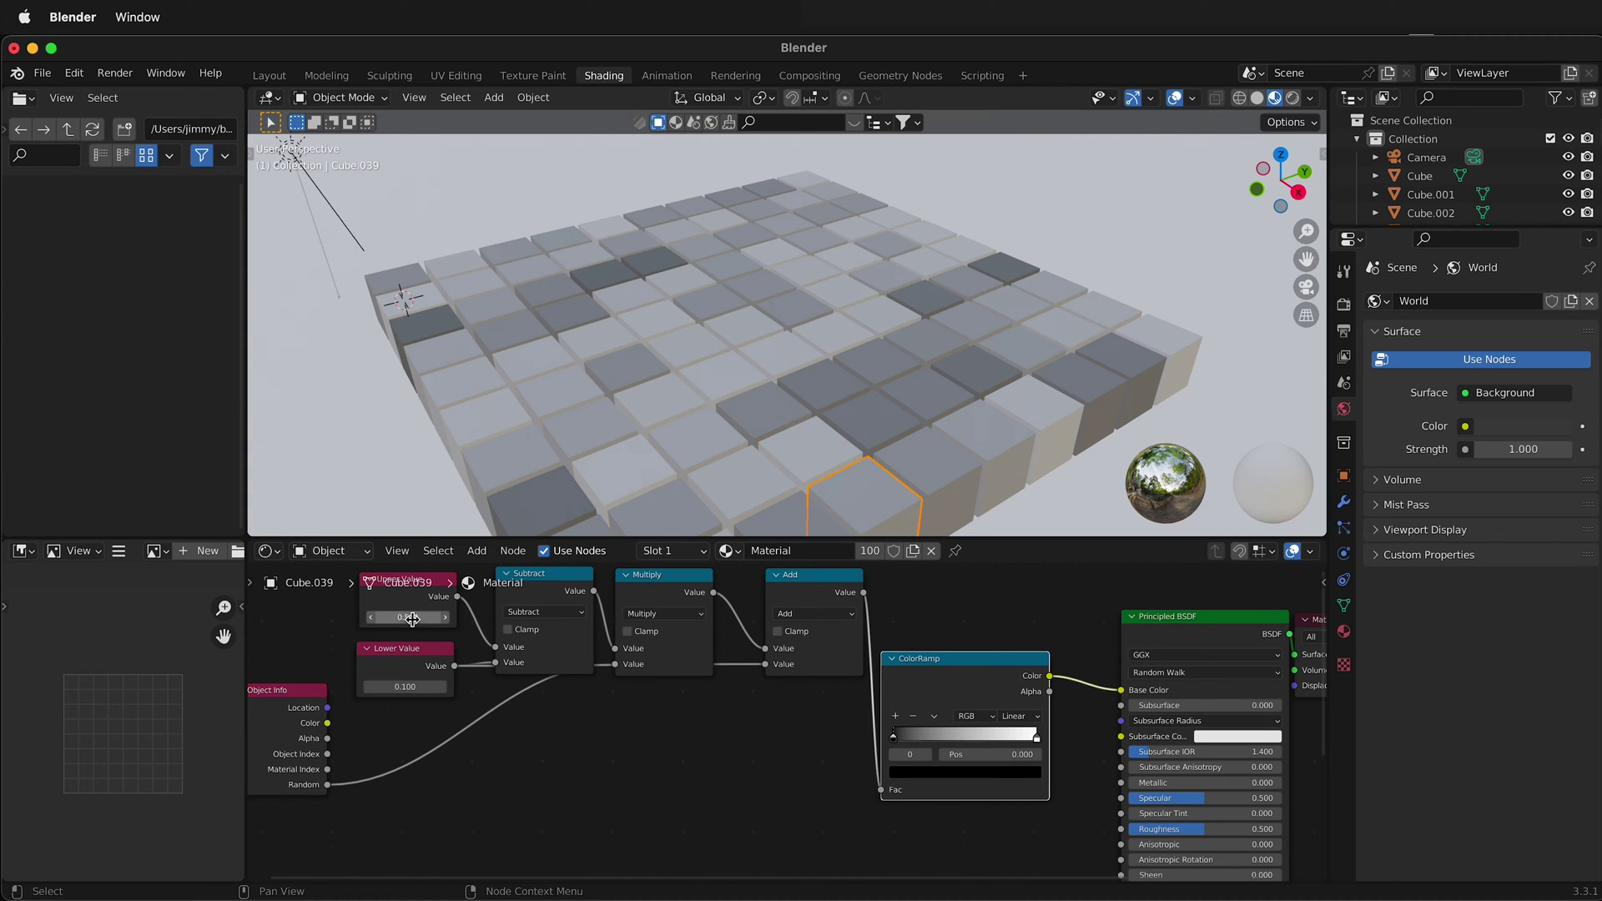
Step: Try Lower Value 0, then settle on Upper Value 0.7 and Lower Value 0.5
click(414, 685)
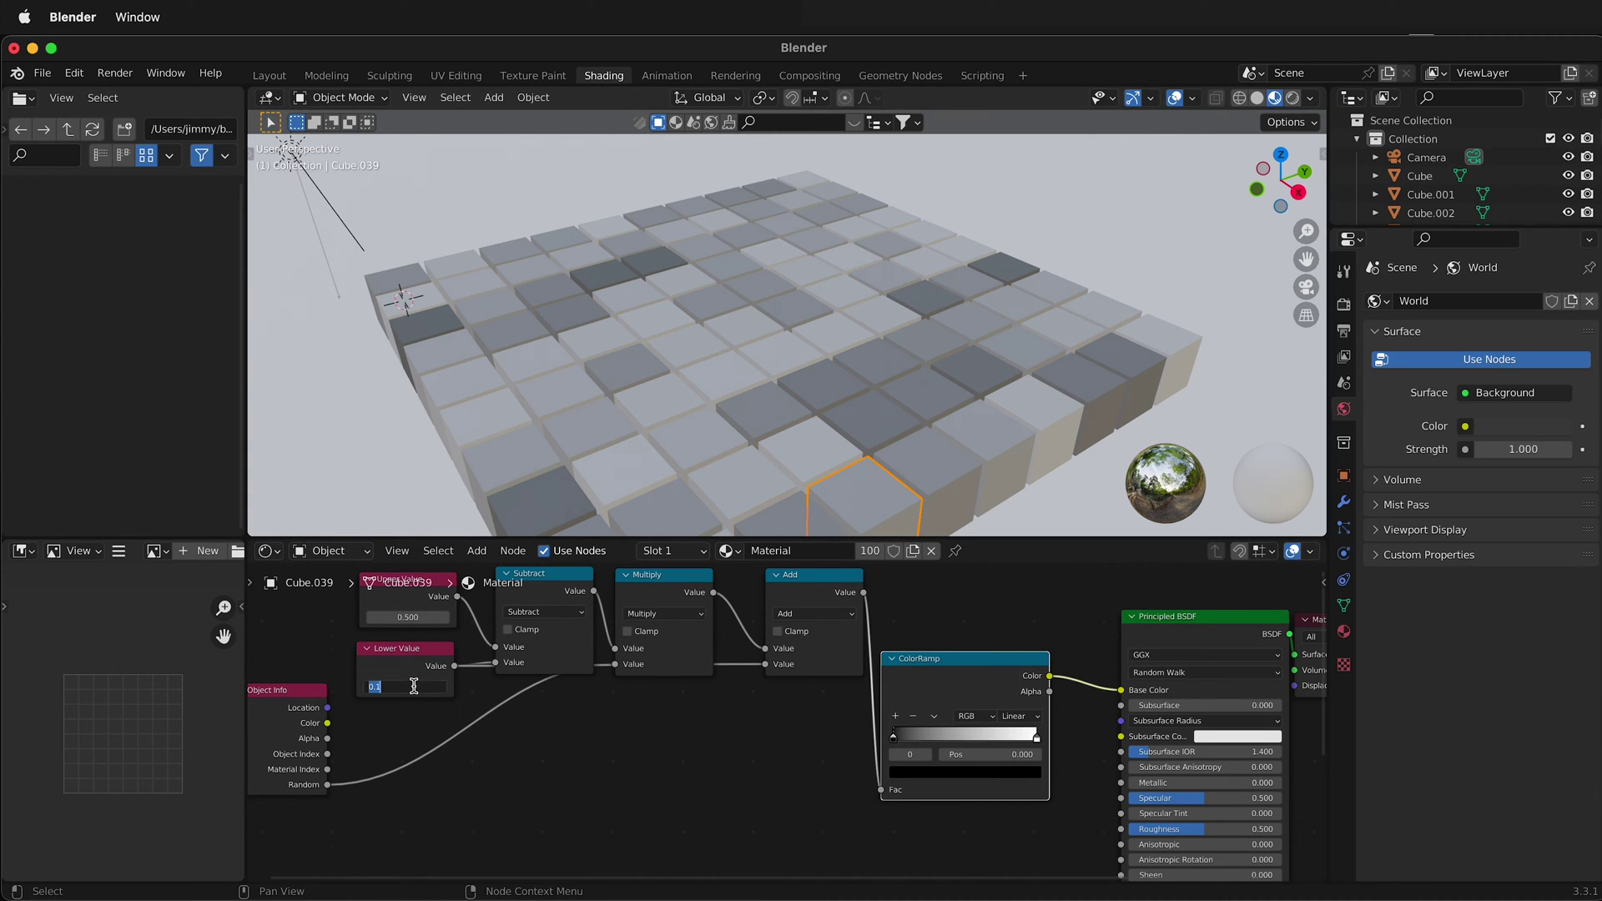
text(0)
key(Return)
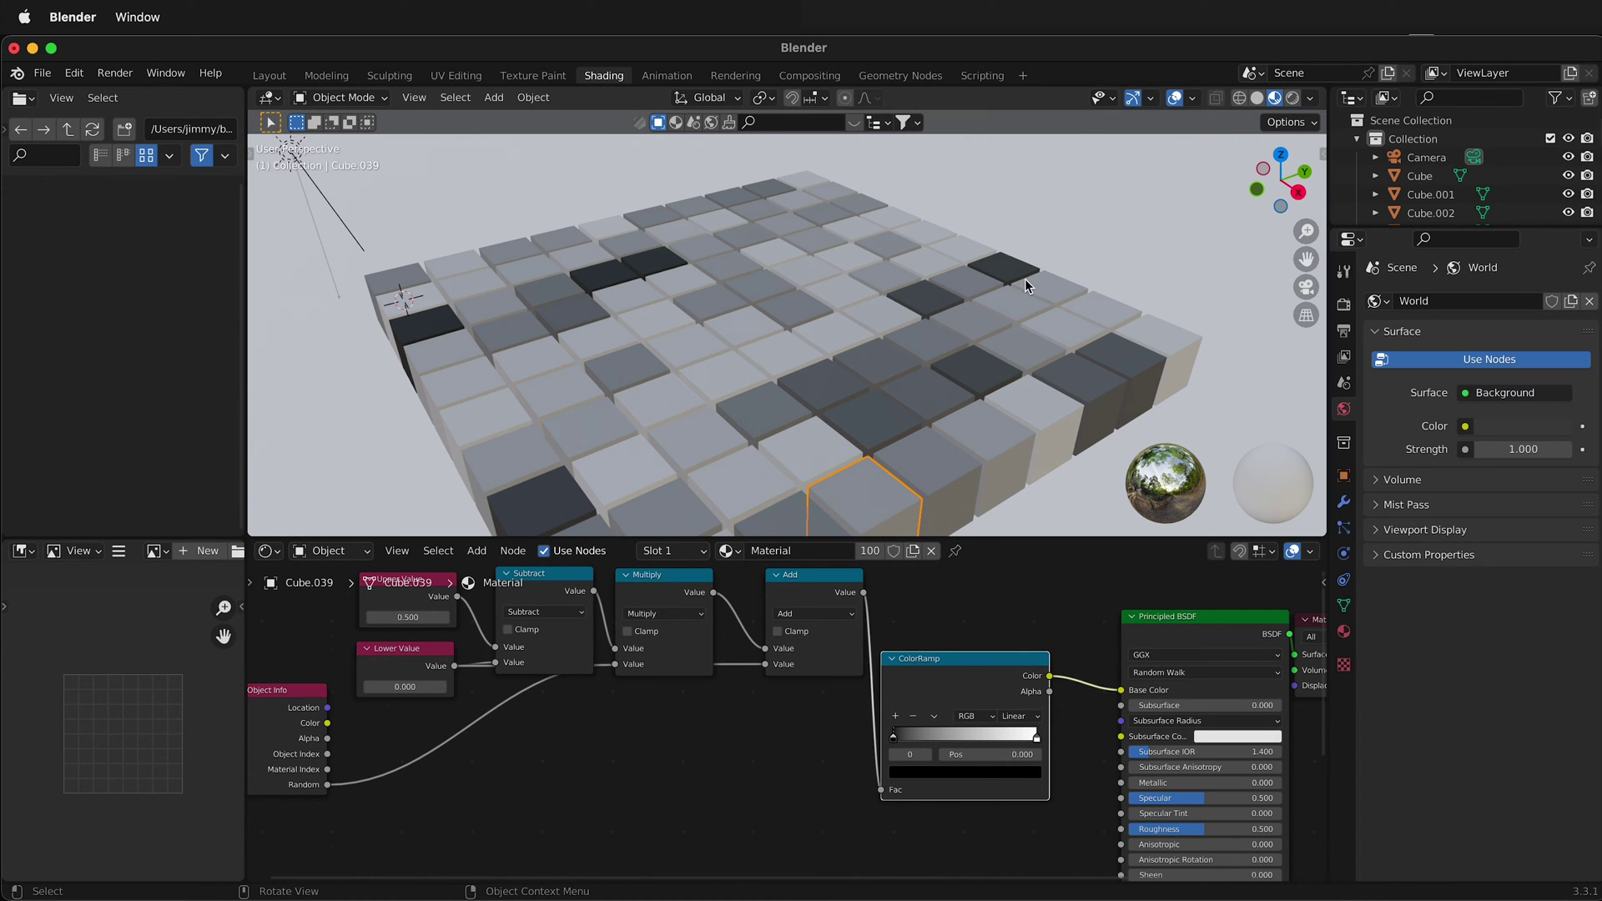
click(407, 617)
text(0.7)
key(Return)
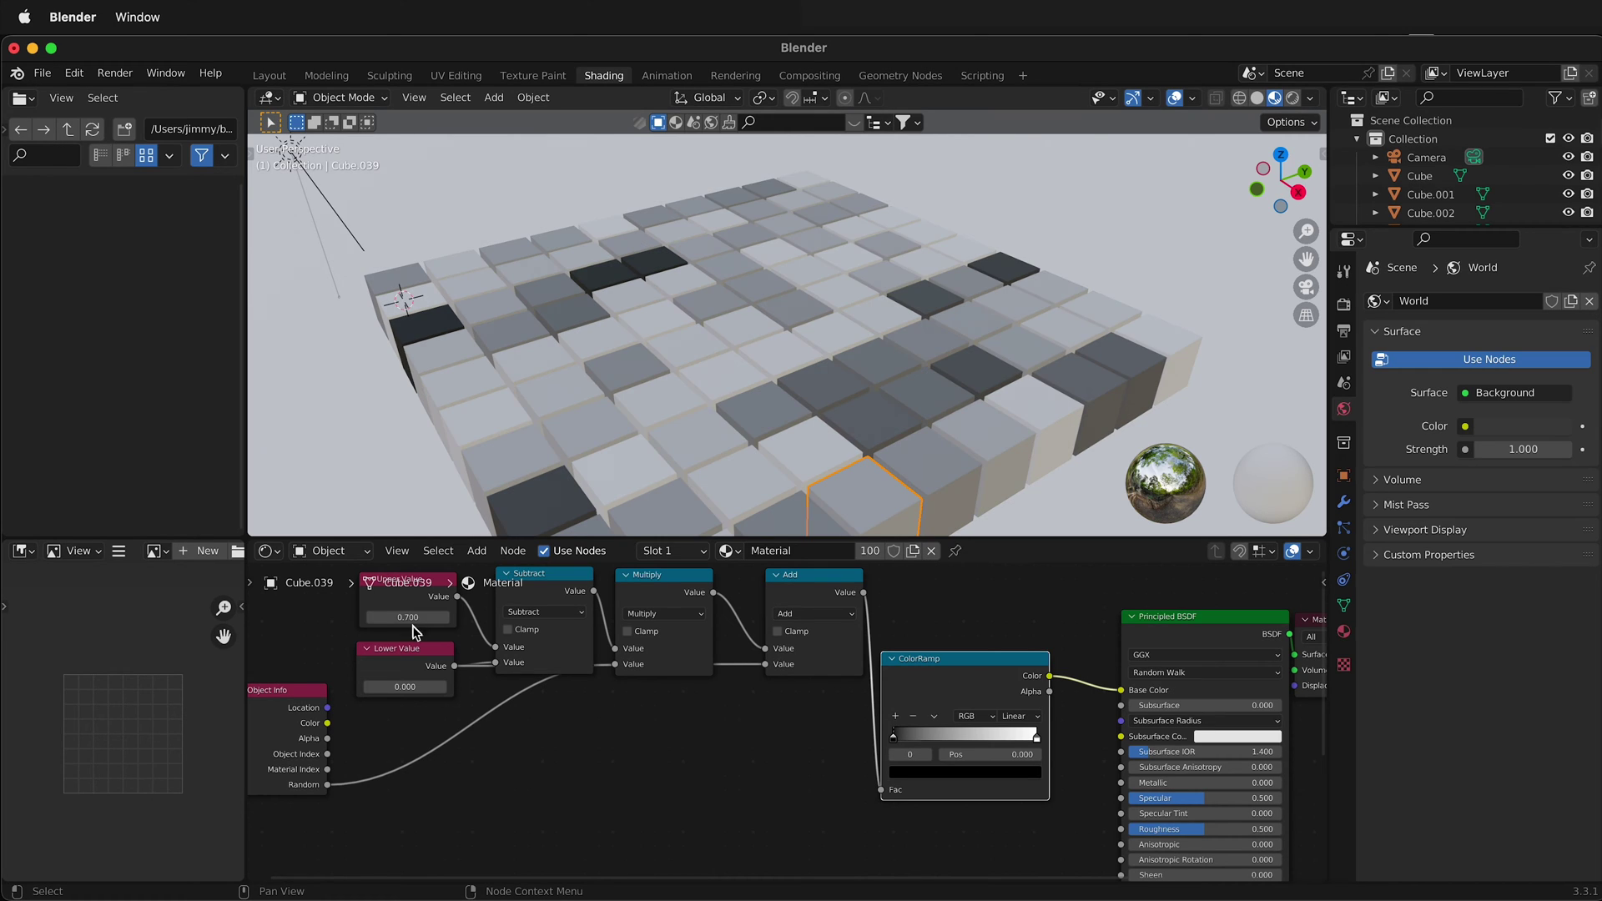
click(411, 687)
text(.5)
key(Return)
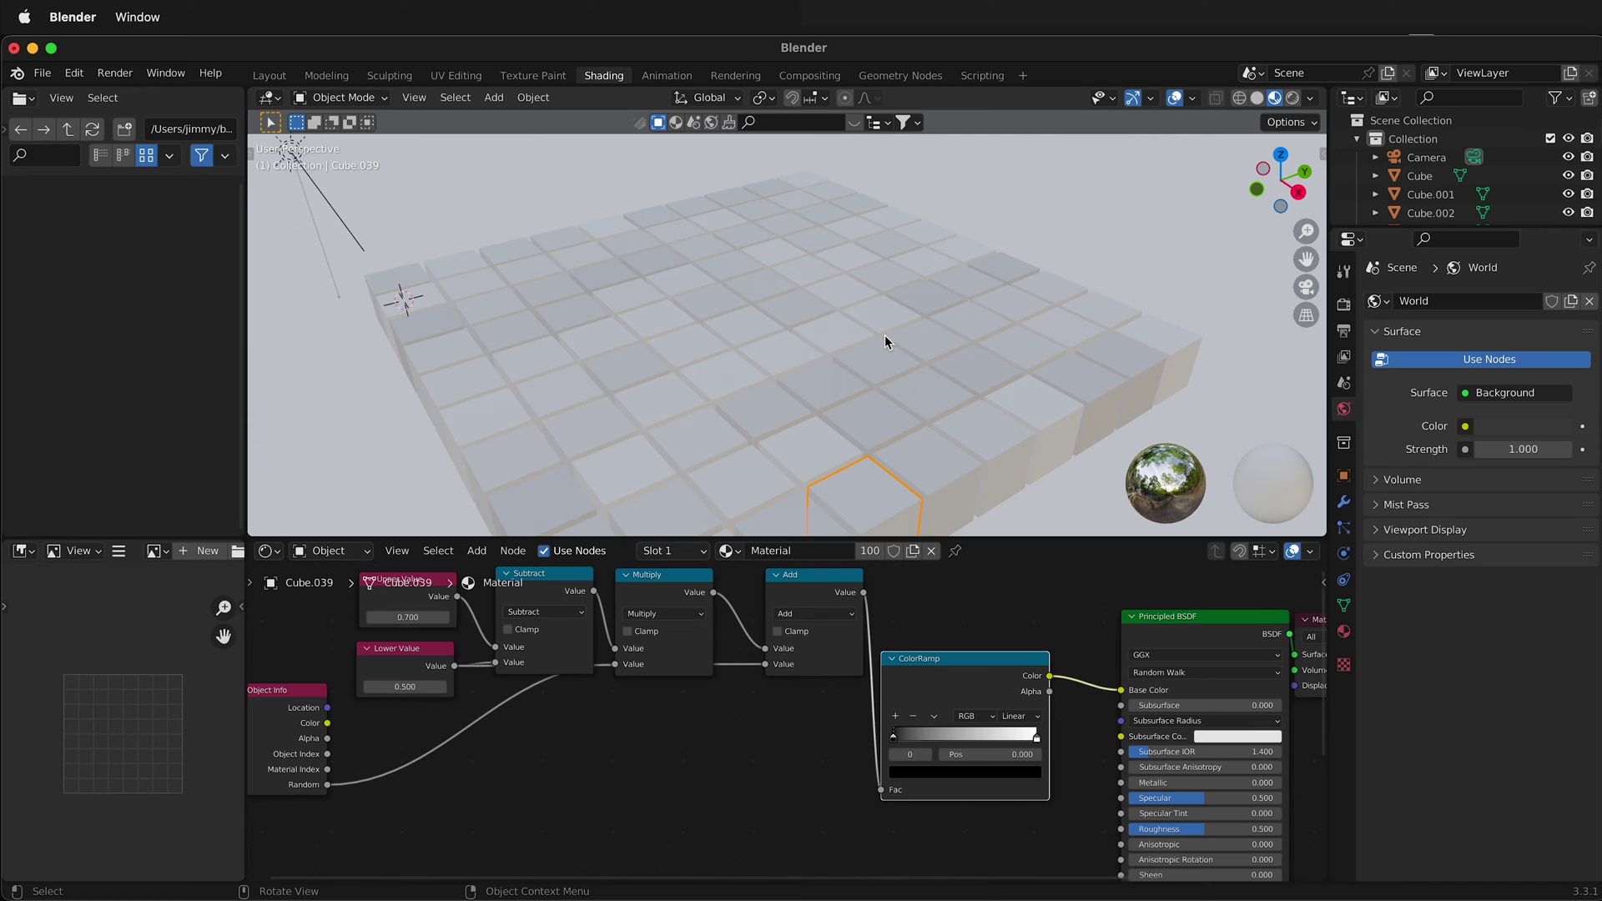
Step: Set Upper Value to 45 and Lower Value to 21, and move the ColorRamp node up-right
click(417, 616)
text(45)
key(Return)
click(421, 687)
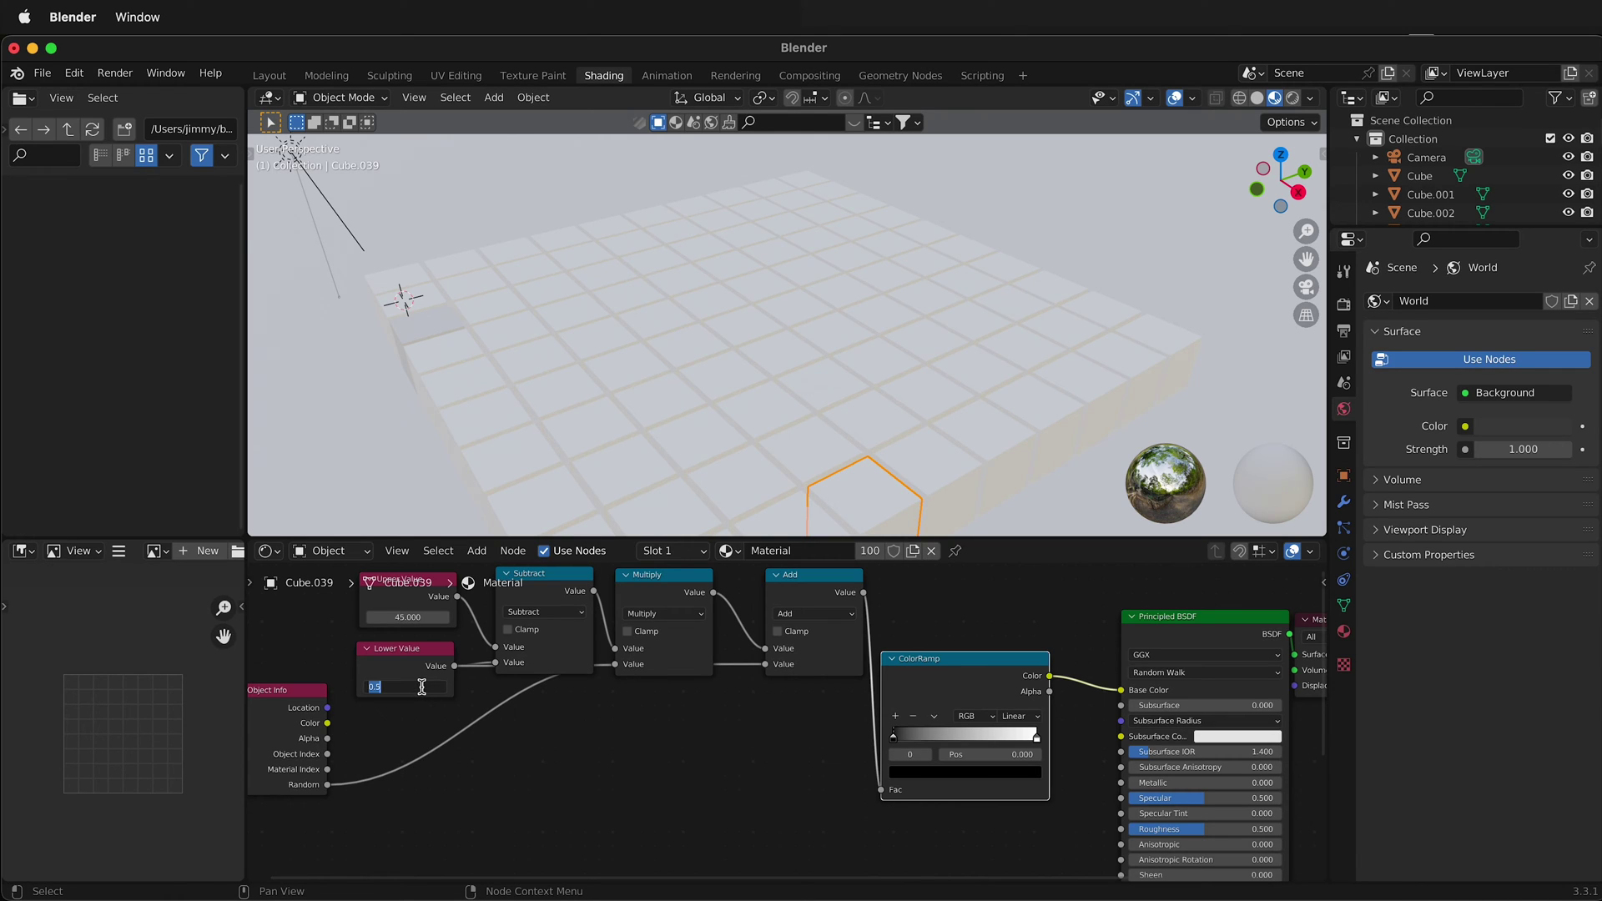
text(21)
key(Return)
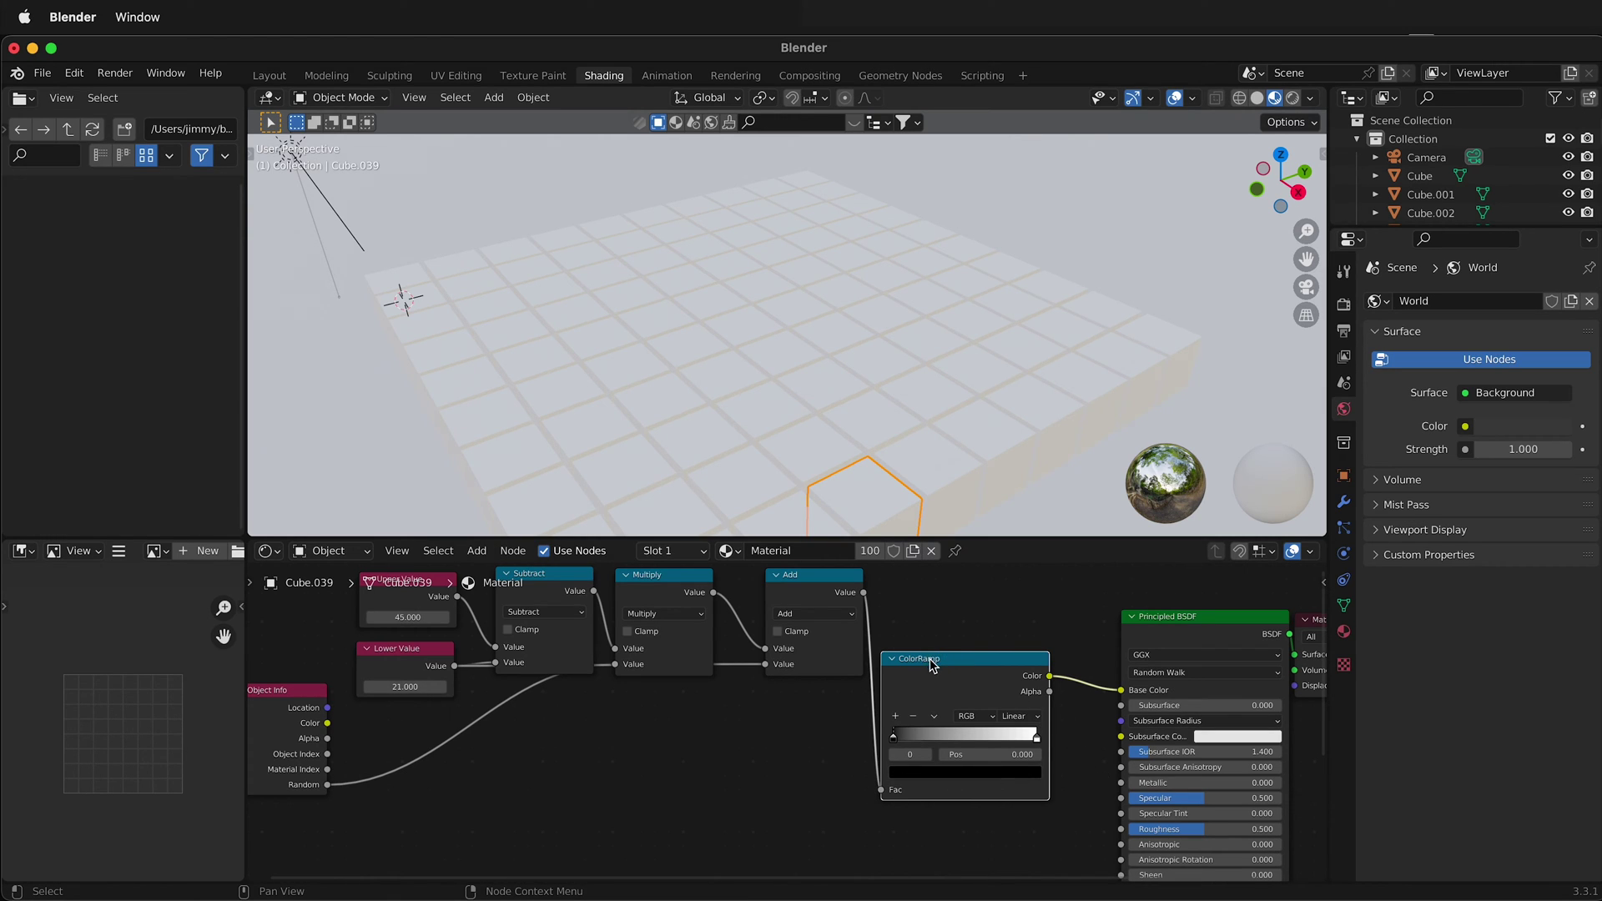
drag(933, 659, 974, 624)
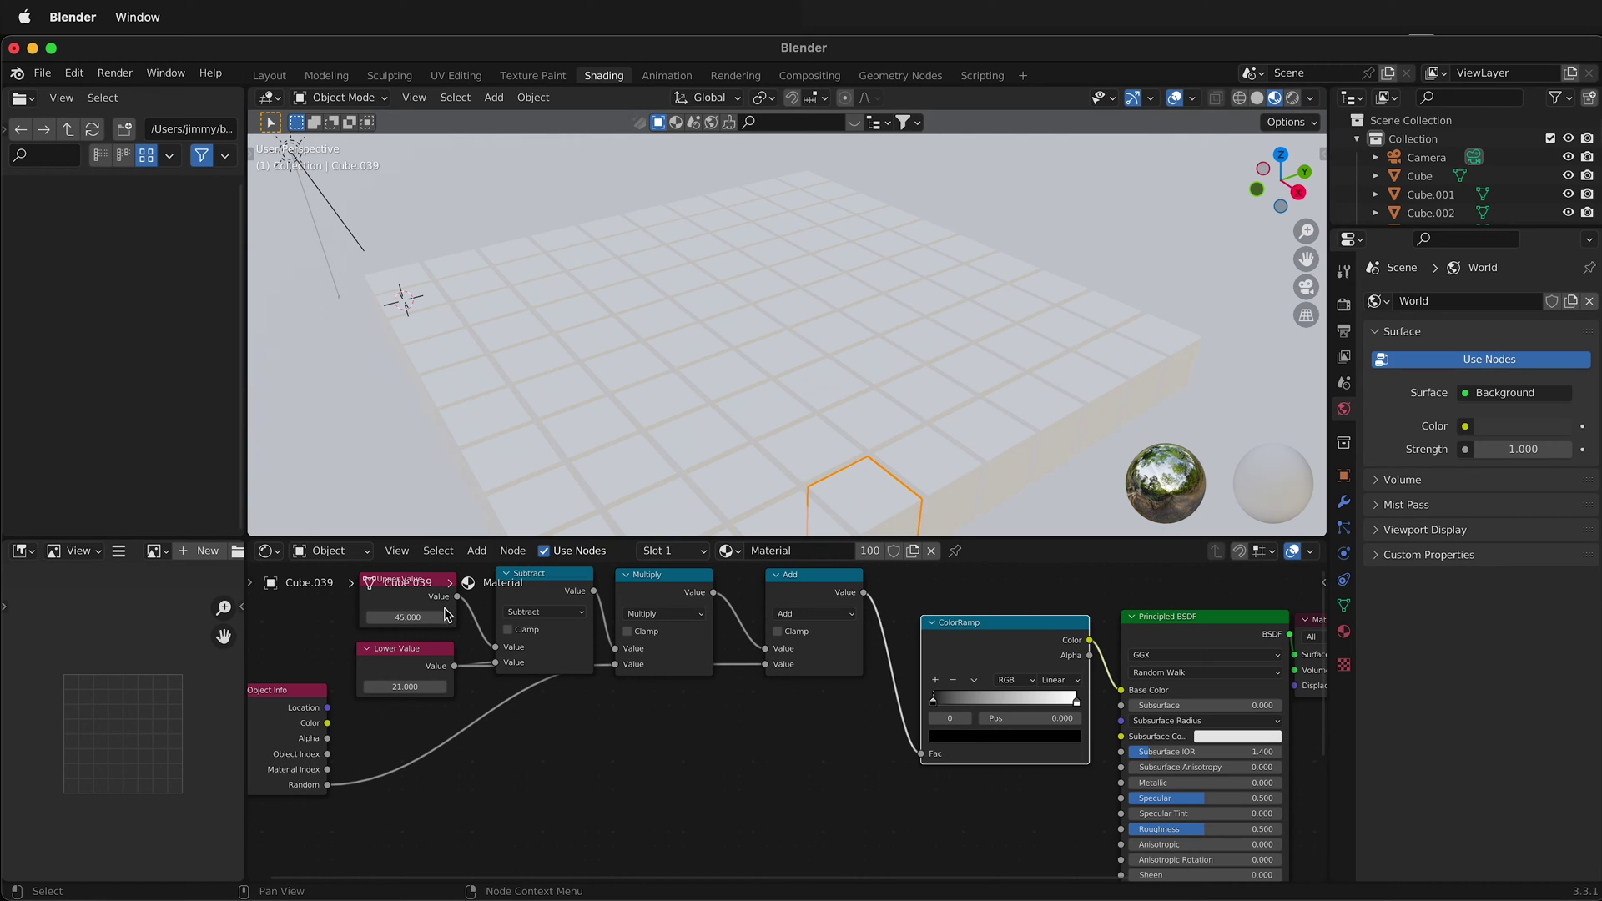
Step: Set the Lower Value to 0.1, leaving Upper Value at 0.5
click(419, 618)
right_click(419, 618)
click(392, 687)
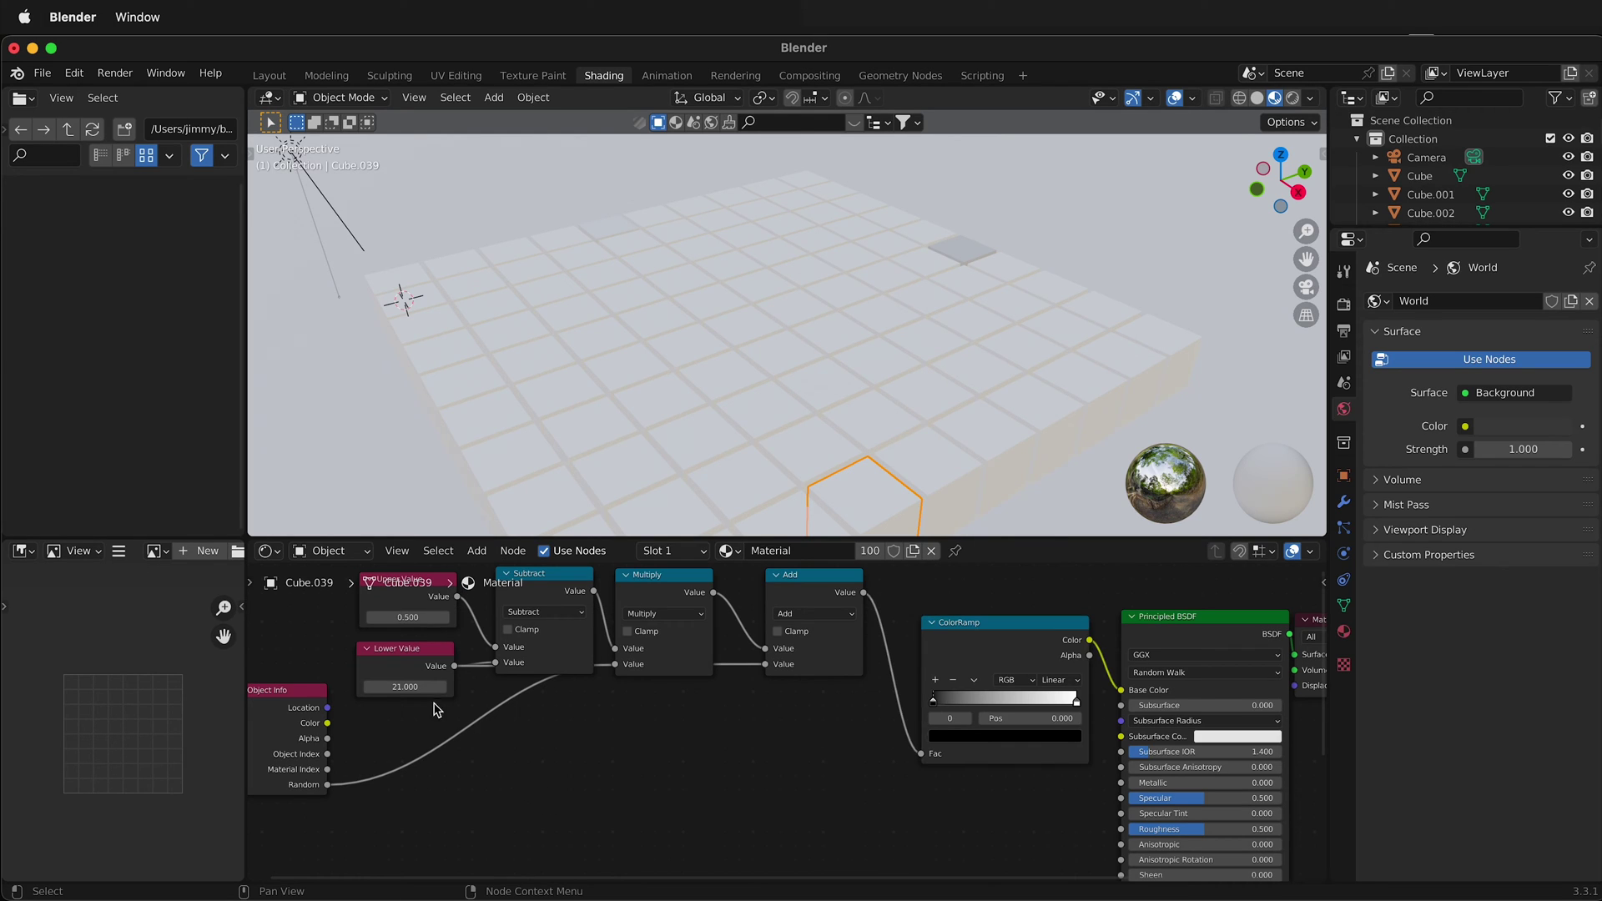
click(392, 685)
text(0.1)
key(Return)
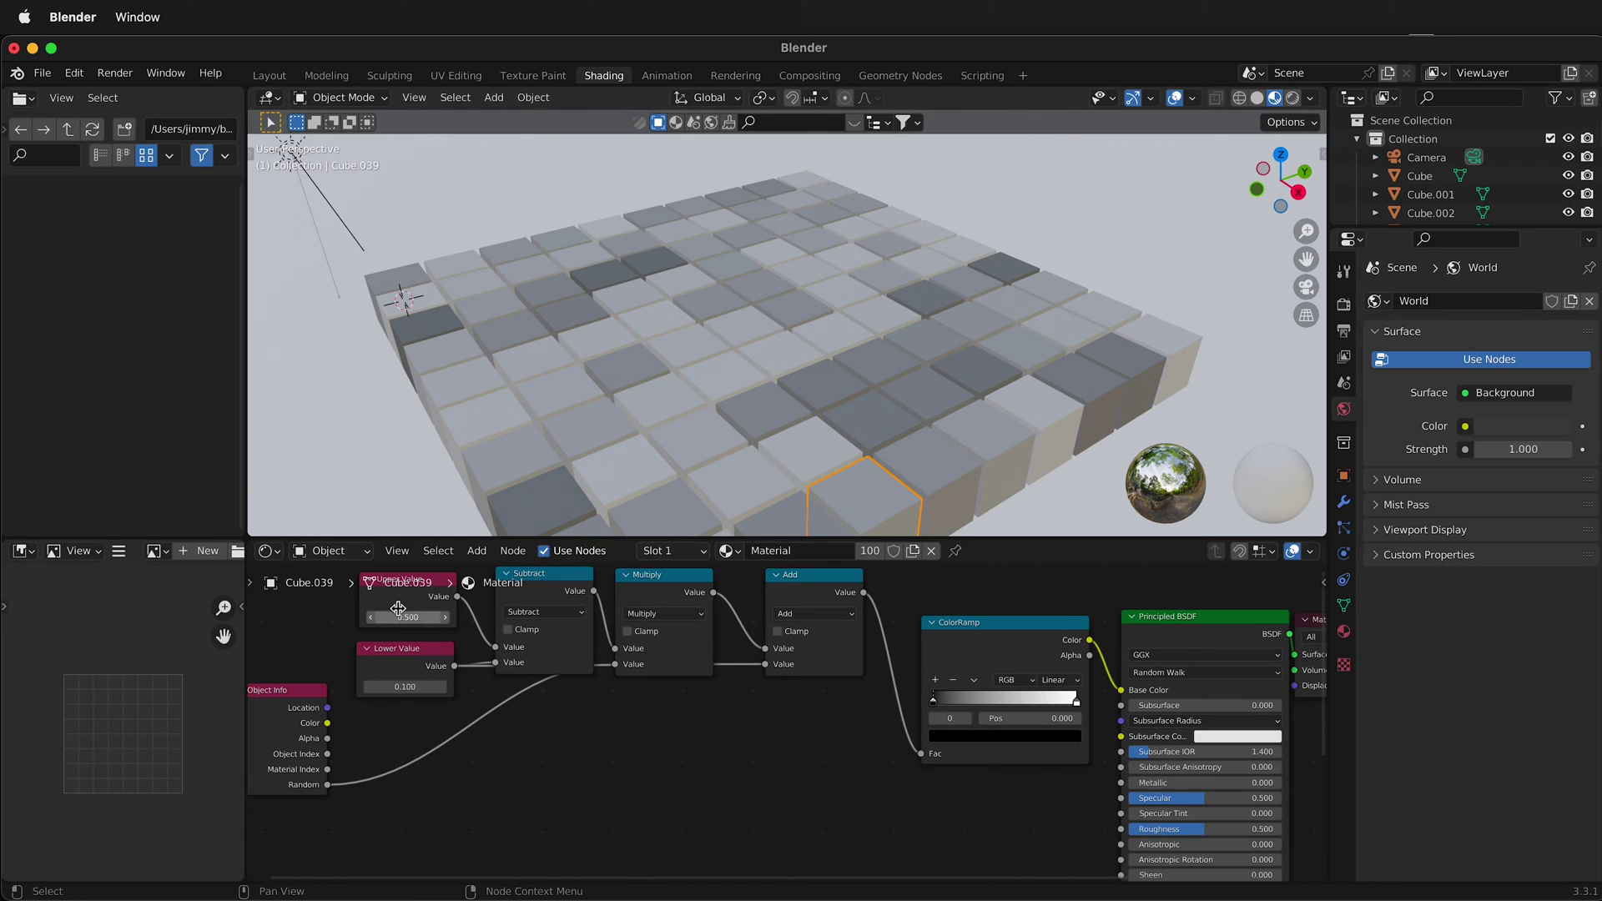
Step: Add a middle ColorRamp stop at 0.5 and turn the end stop red
click(938, 683)
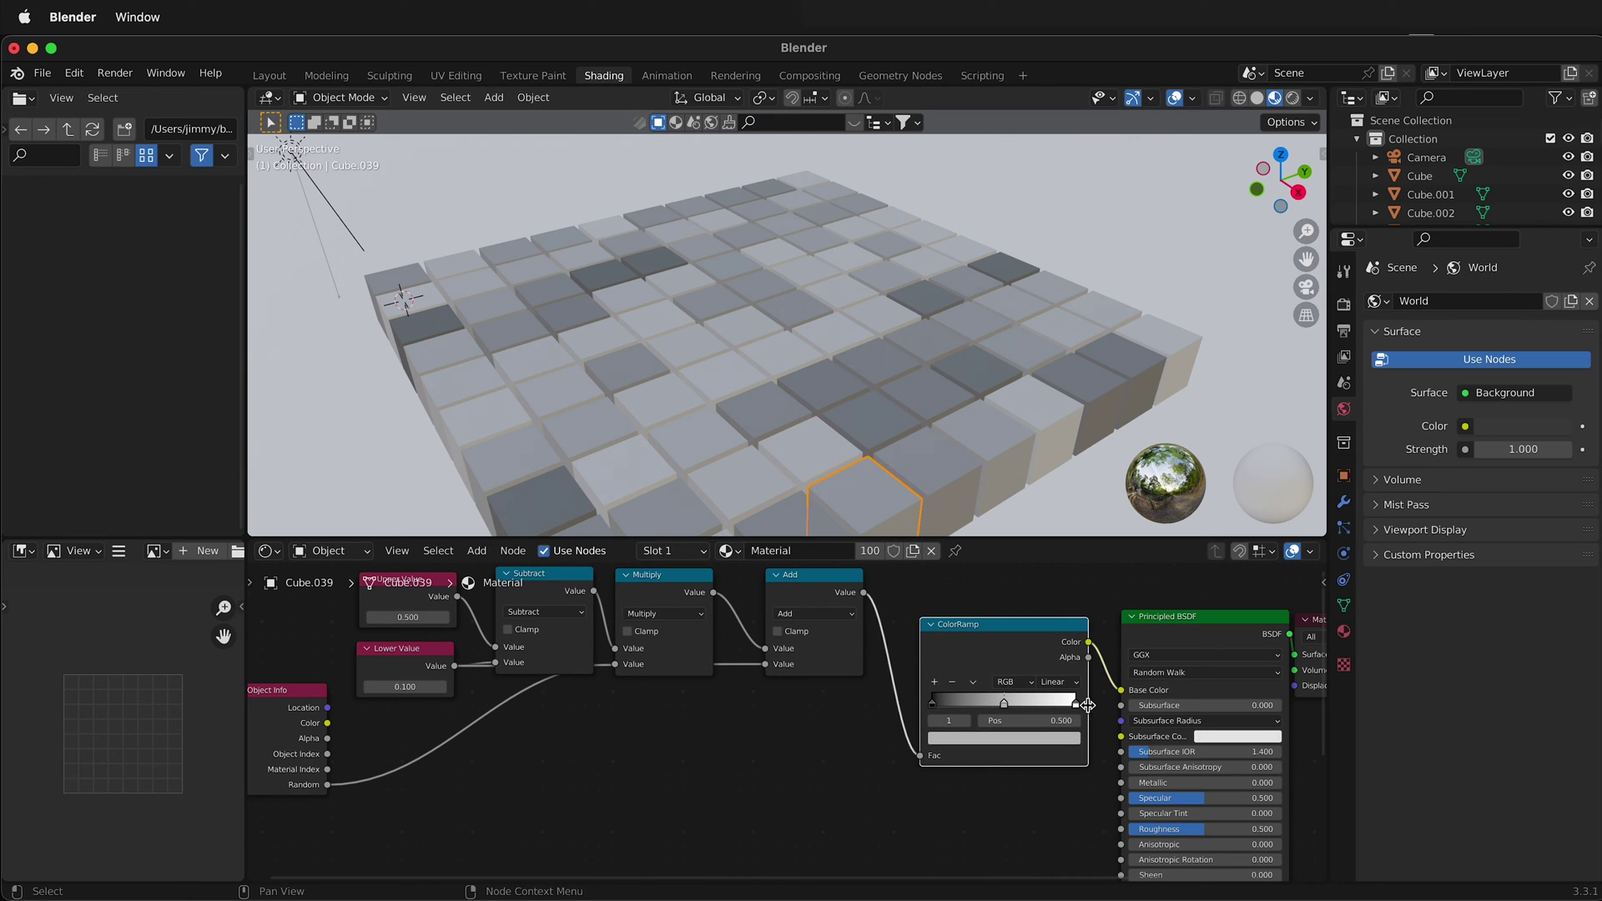
click(1076, 703)
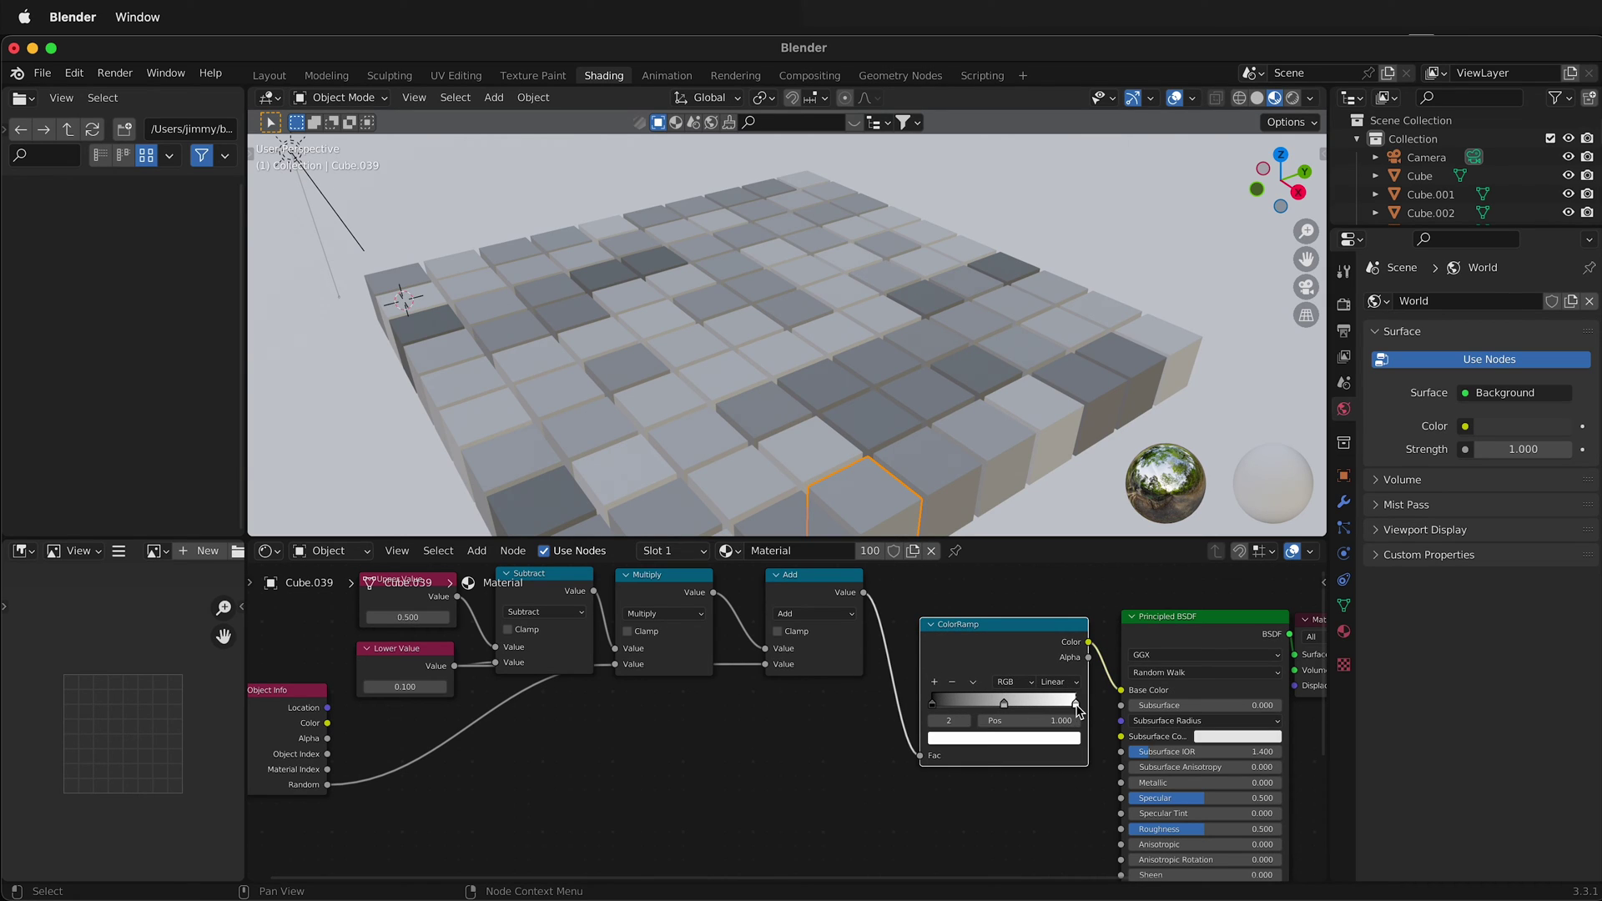
click(1050, 745)
drag(984, 584, 987, 640)
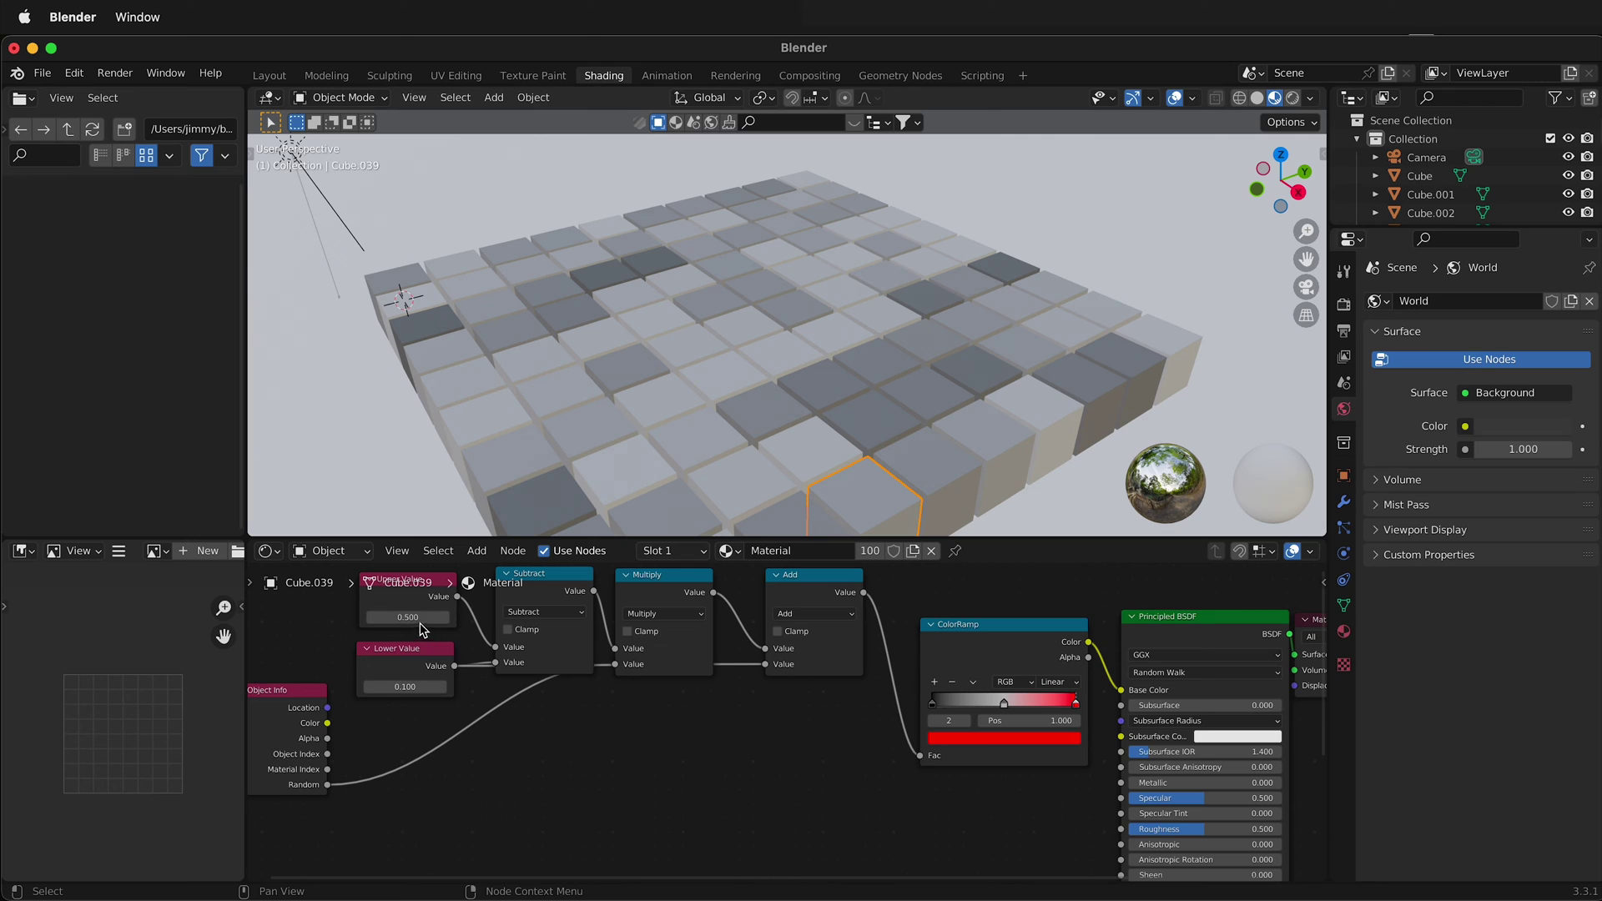
Step: Set Lower Value to 0.5 and Upper Value to 0.8
click(411, 687)
key(BackSpace)
text(.5)
key(Return)
click(415, 616)
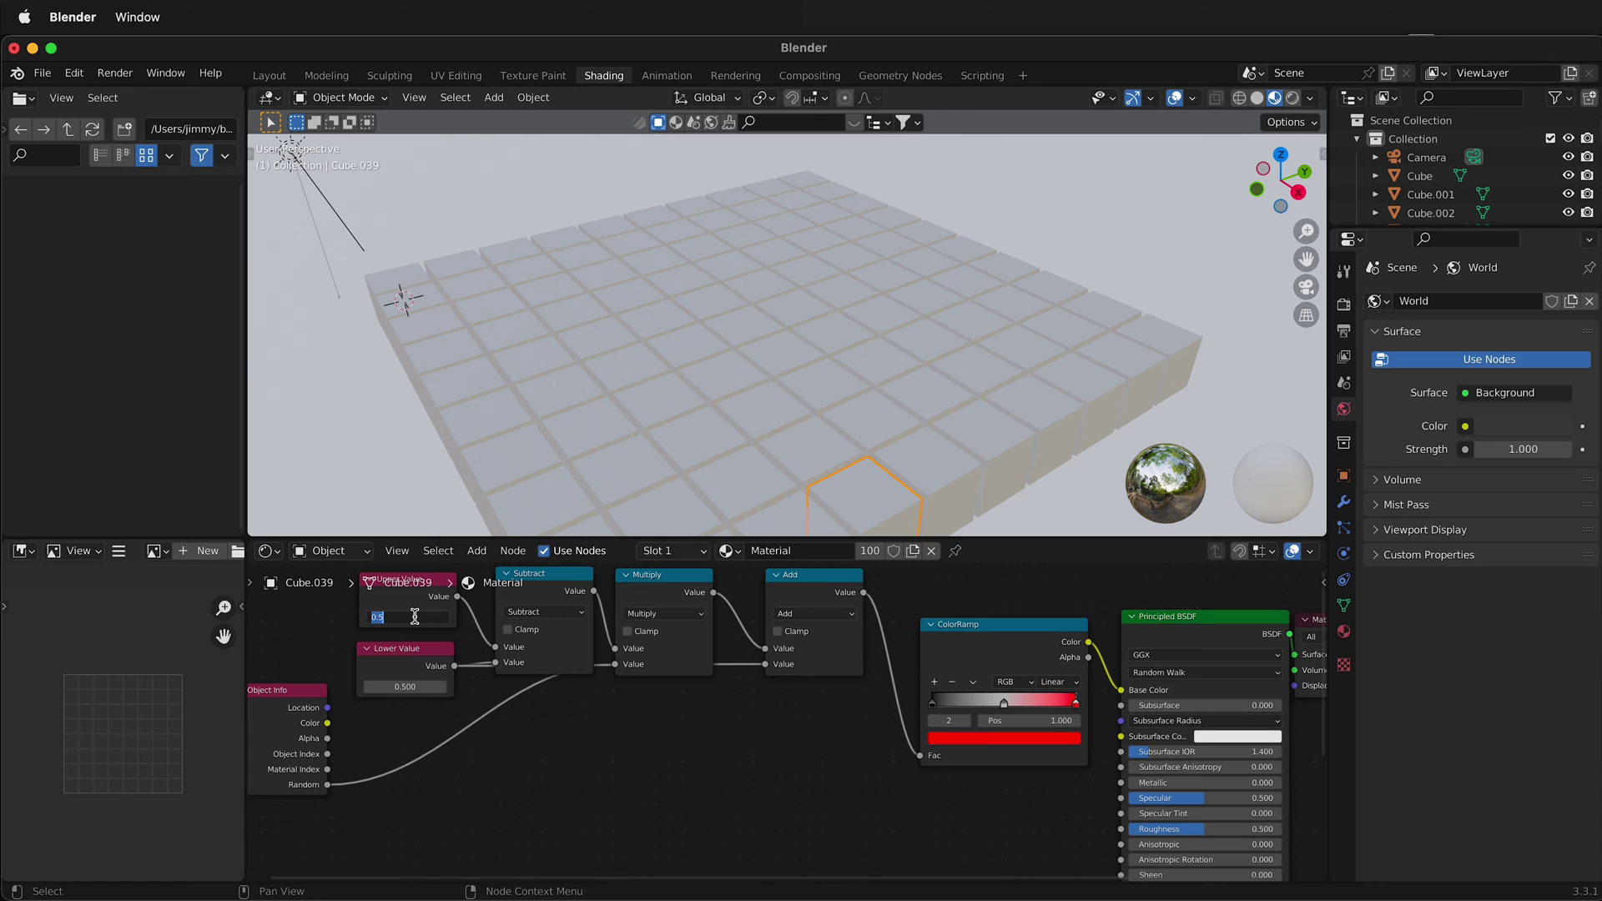
text(.8)
key(Return)
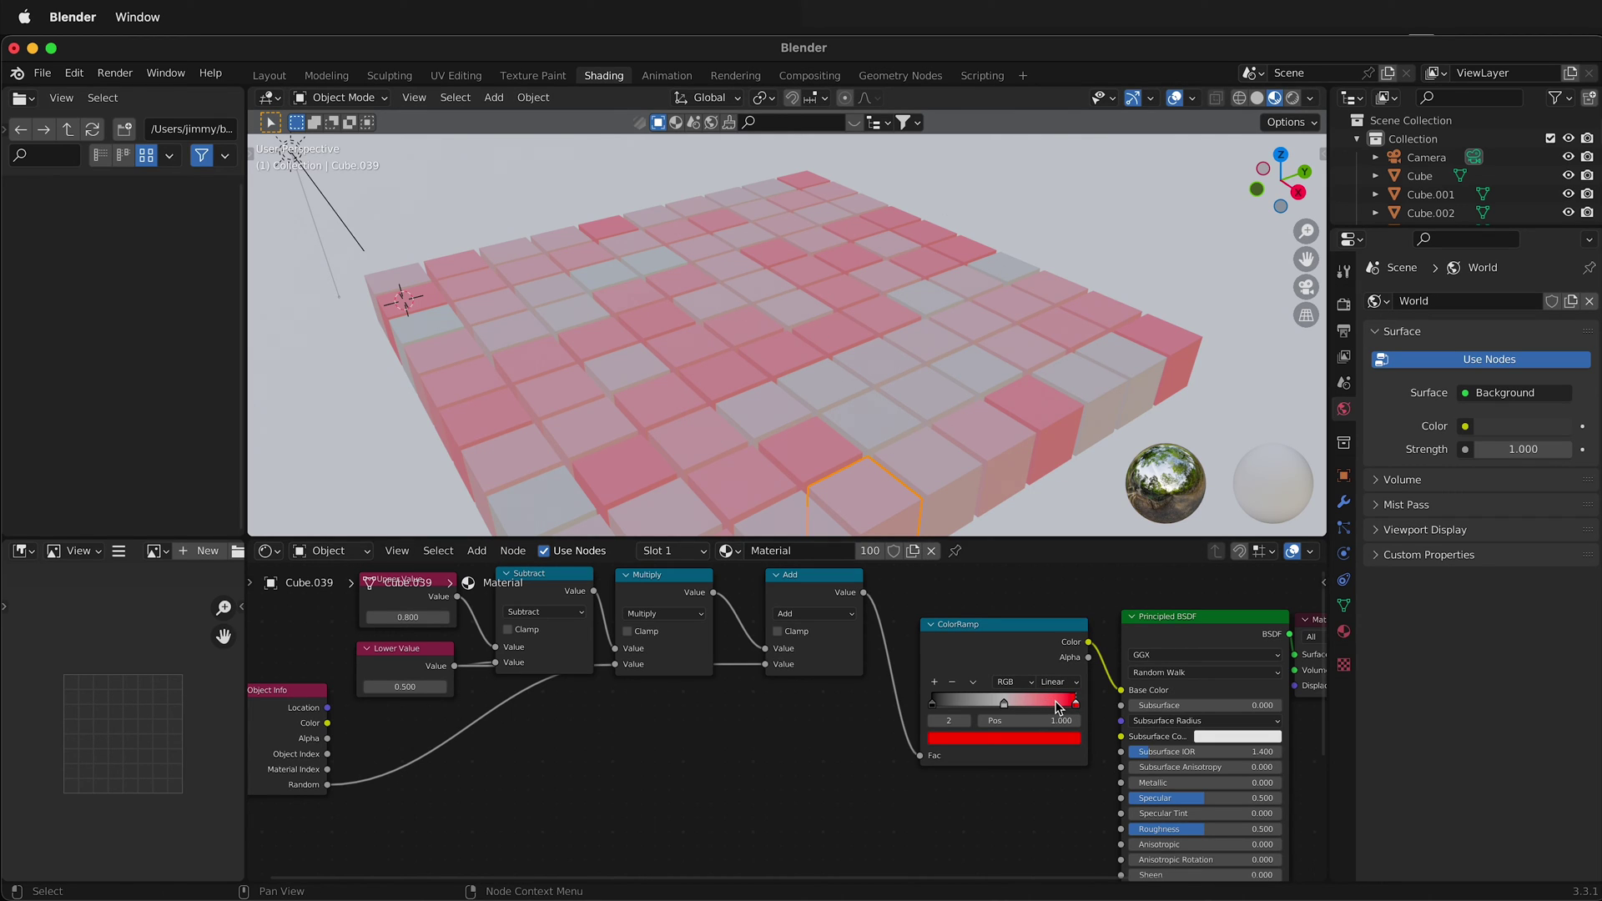
Step: Pan the node view and spread out the Multiply and Object Info nodes
middle_drag(665, 722, 751, 753)
drag(766, 619, 784, 617)
drag(375, 734, 552, 774)
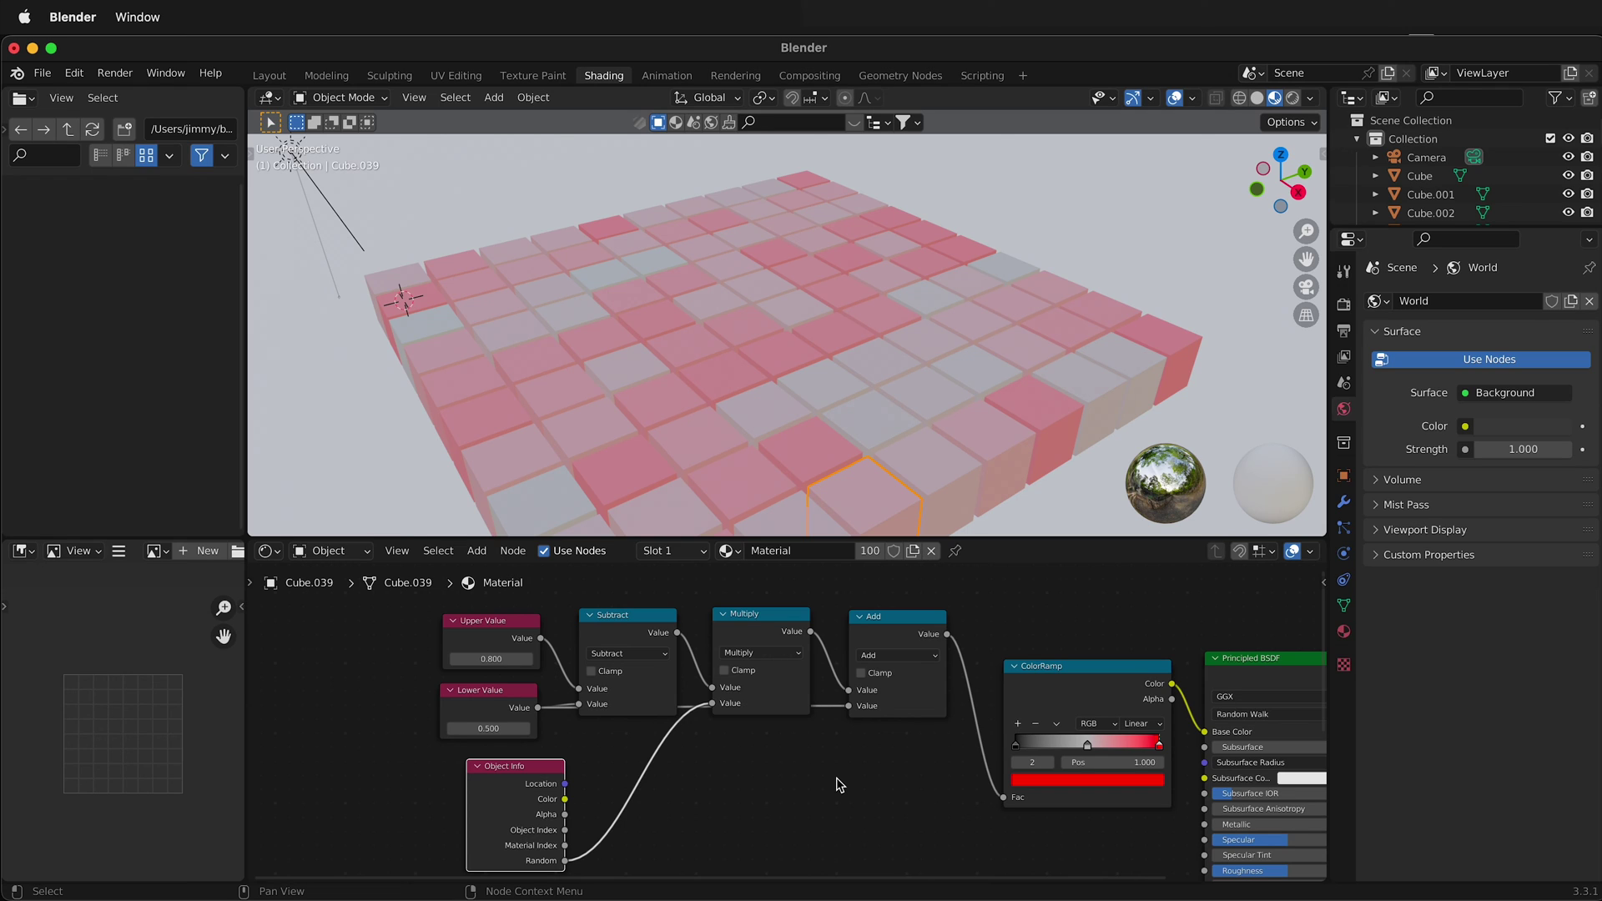
Step: Group the Subtract, Multiply and Add nodes into one NodeGroup and return to the material tree
click(655, 622)
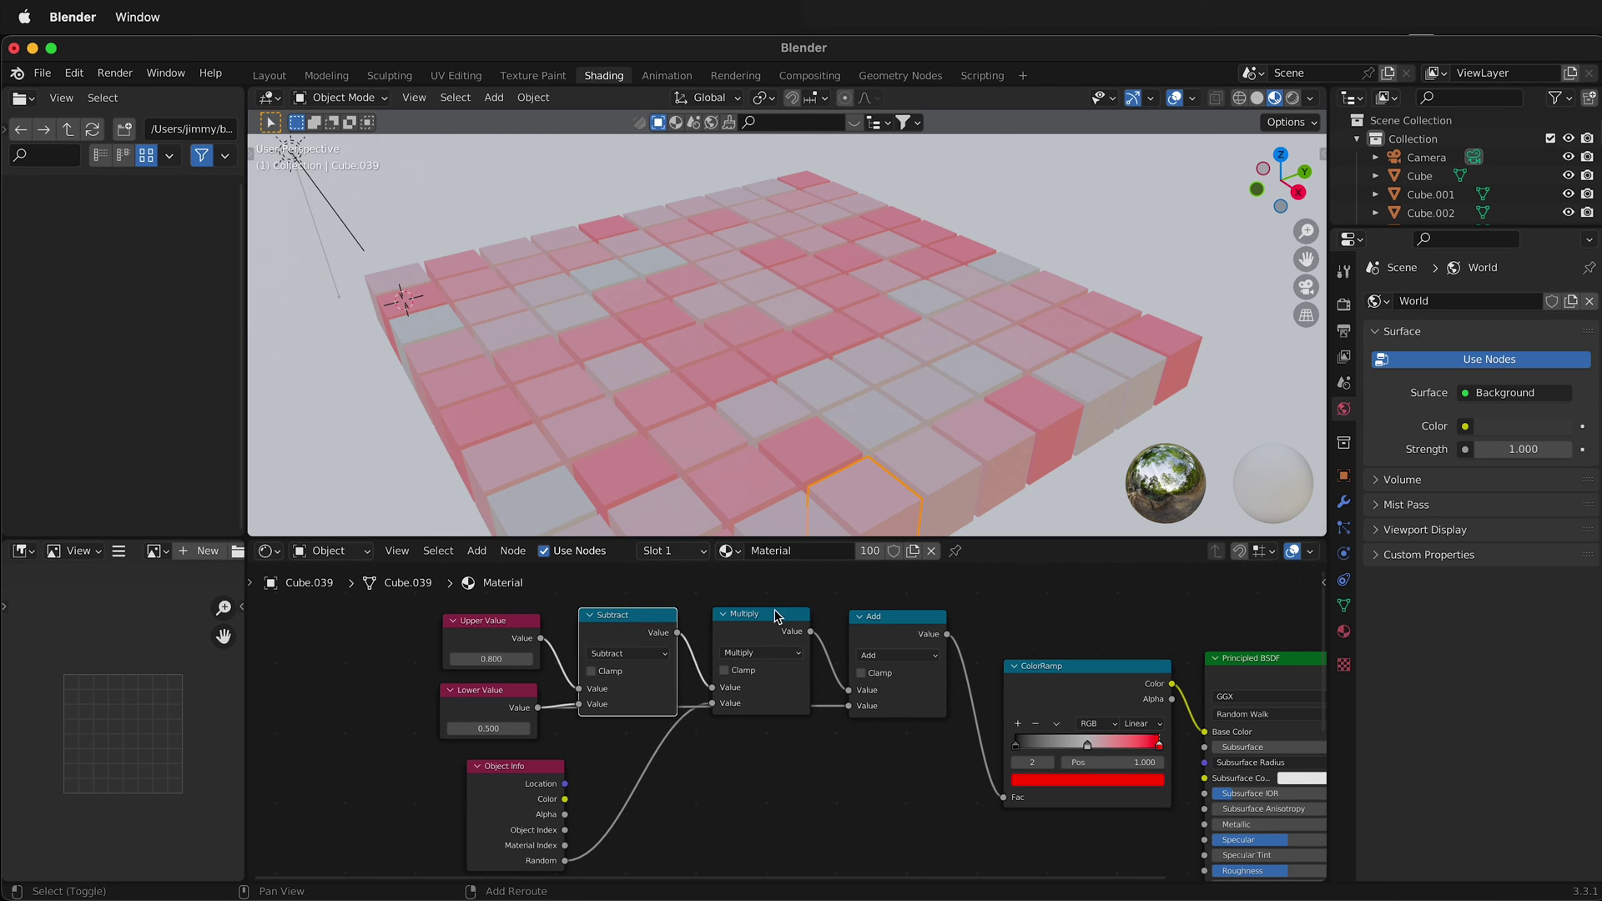
shift+click(776, 617)
shift+click(894, 619)
right_click(891, 626)
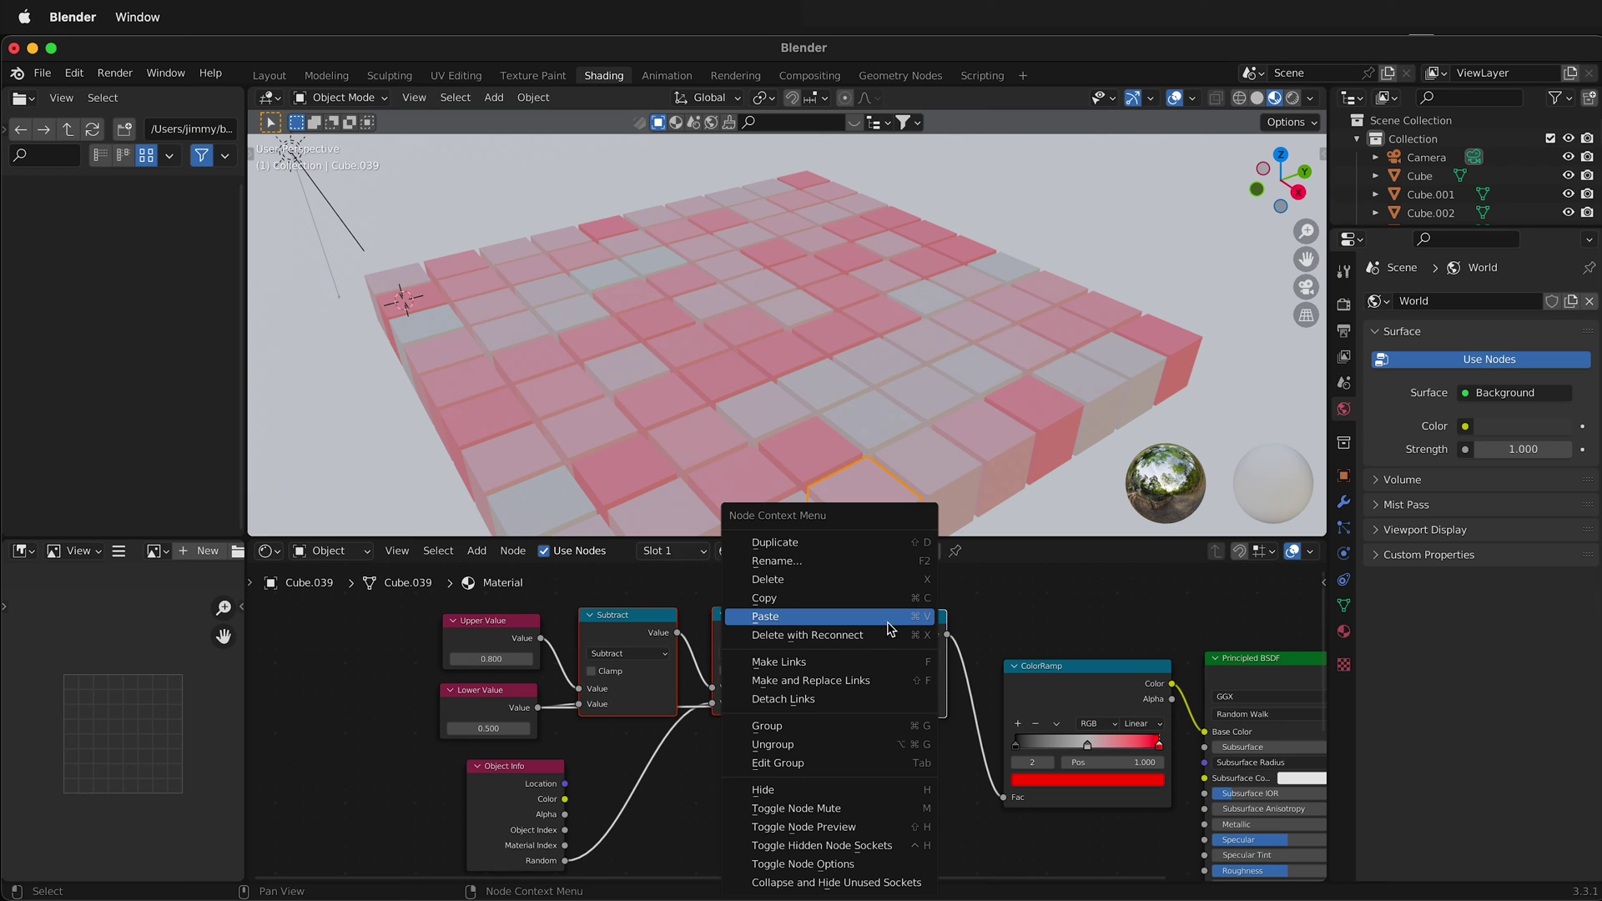
click(867, 725)
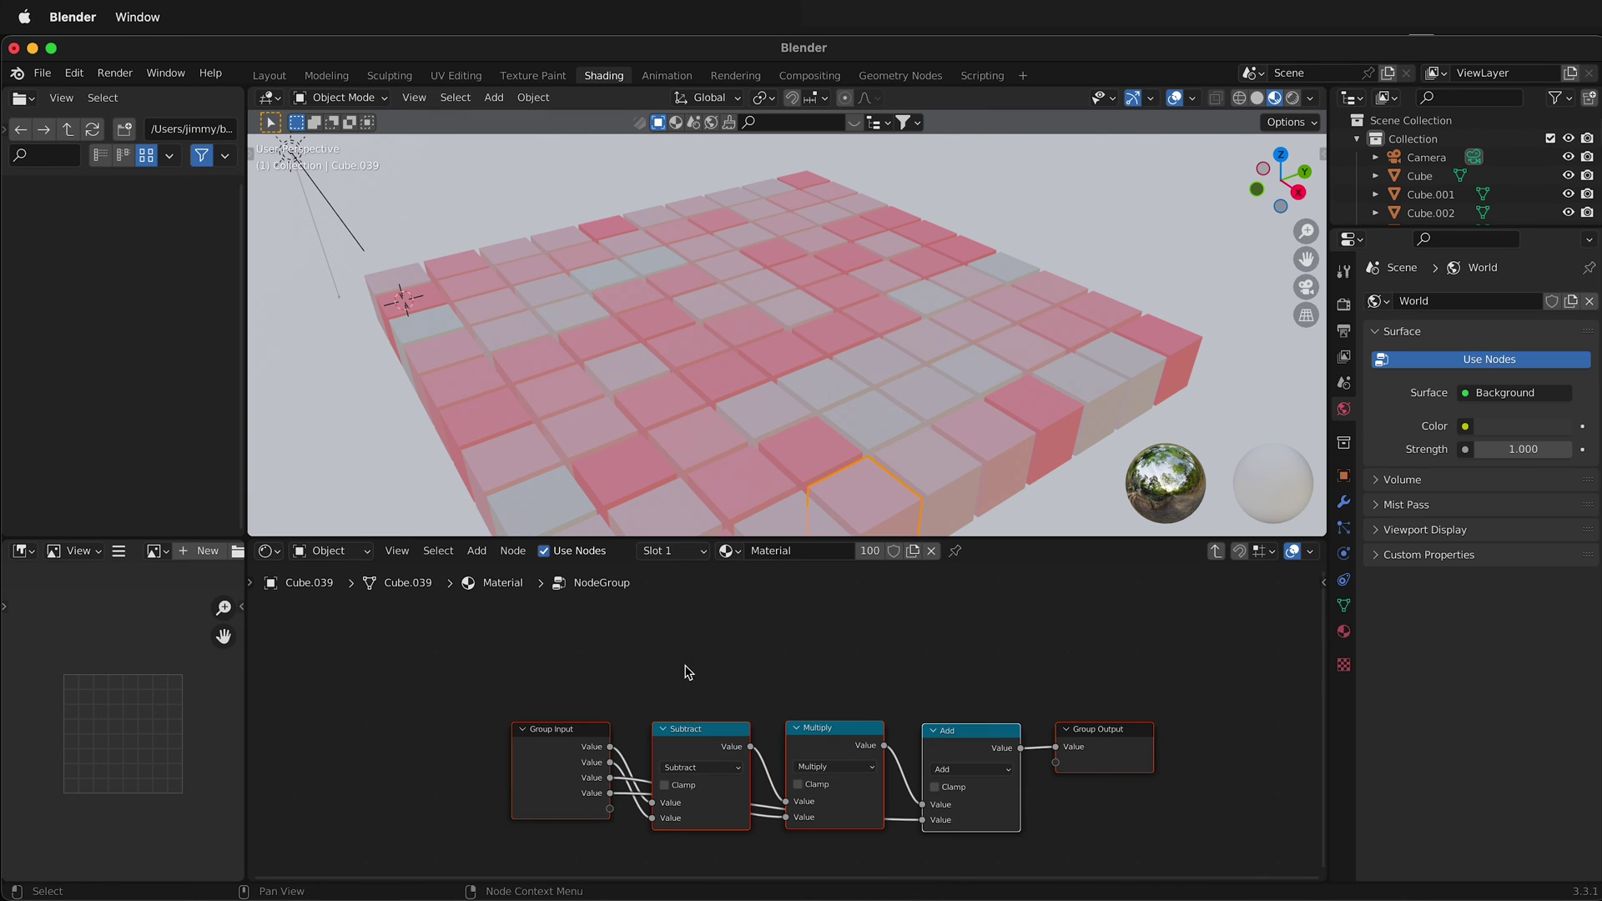
click(1215, 553)
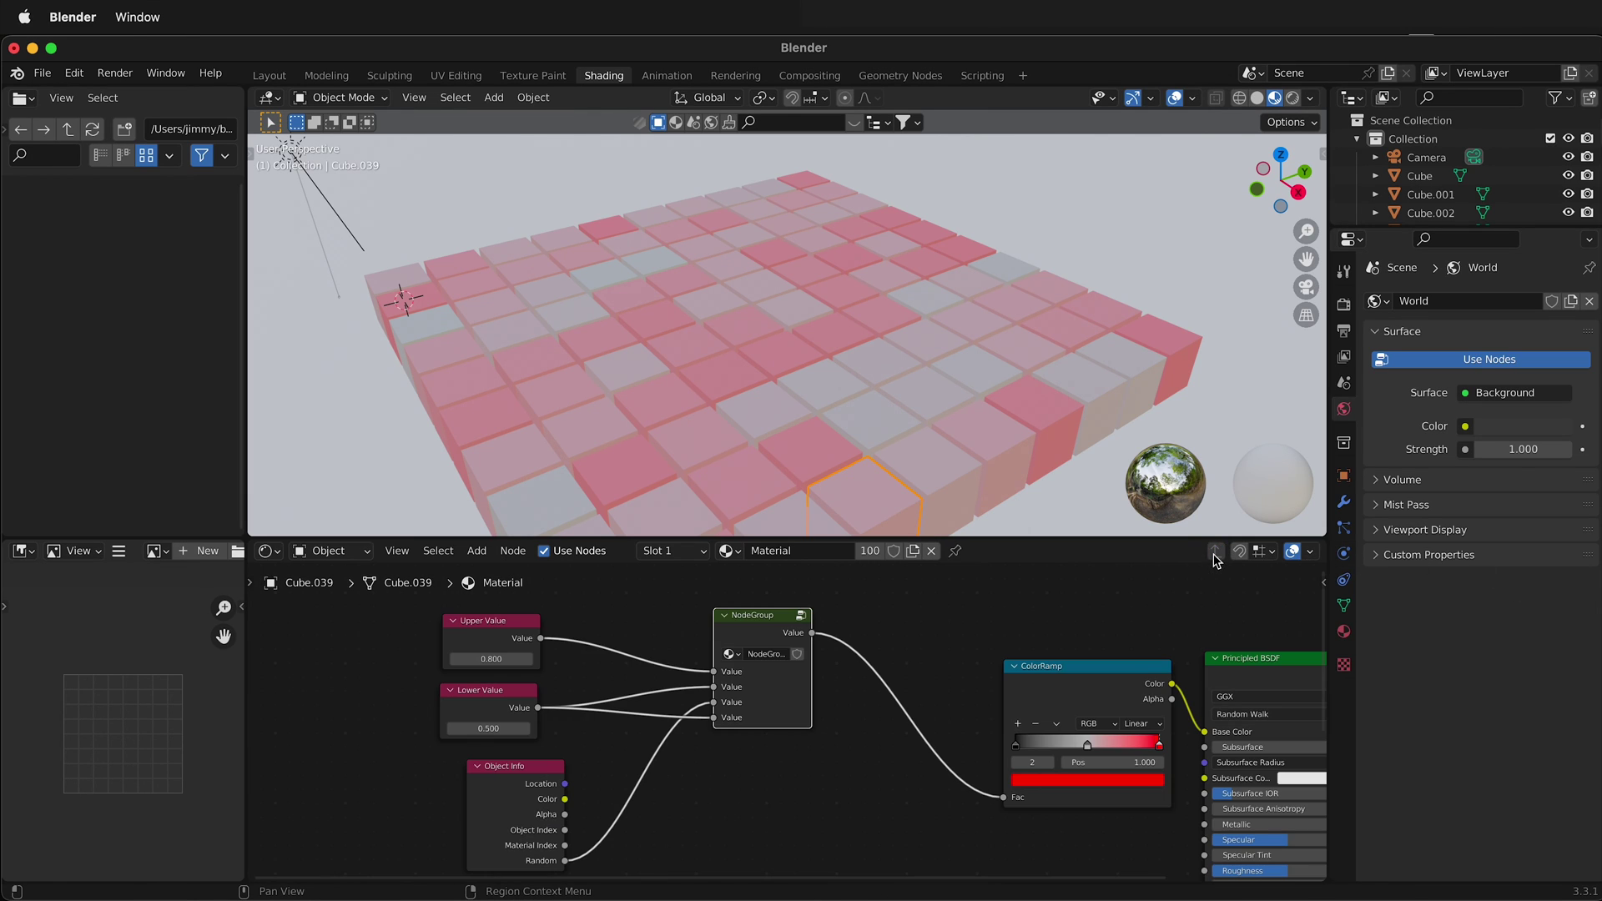
Step: Label the group node 'Random Range'
drag(766, 618, 798, 628)
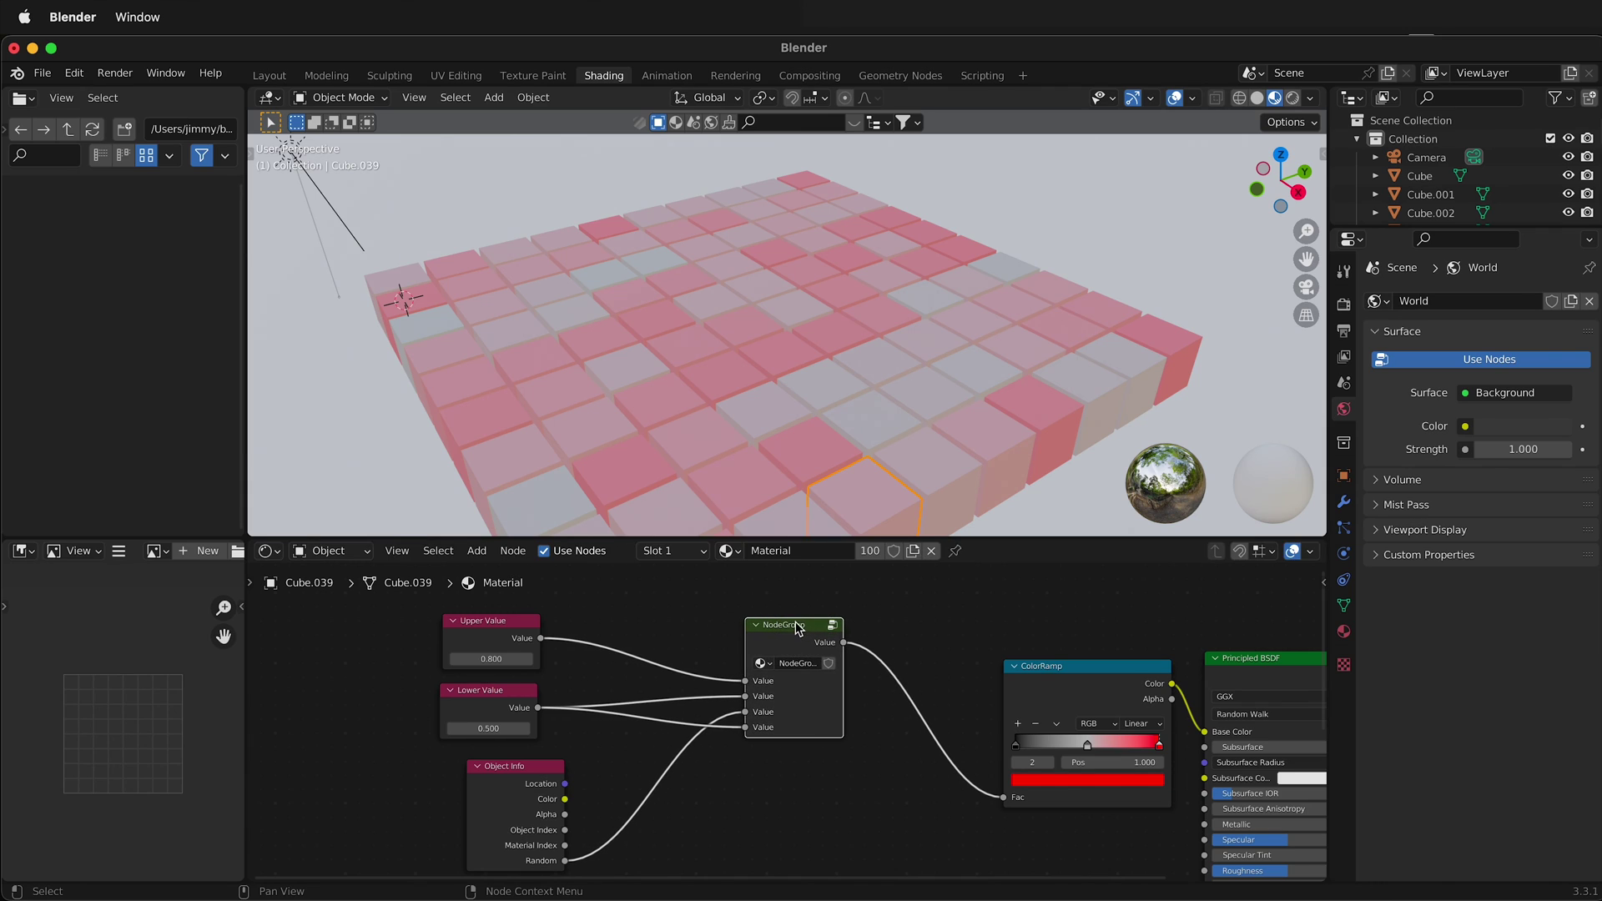
right_click(799, 631)
click(763, 643)
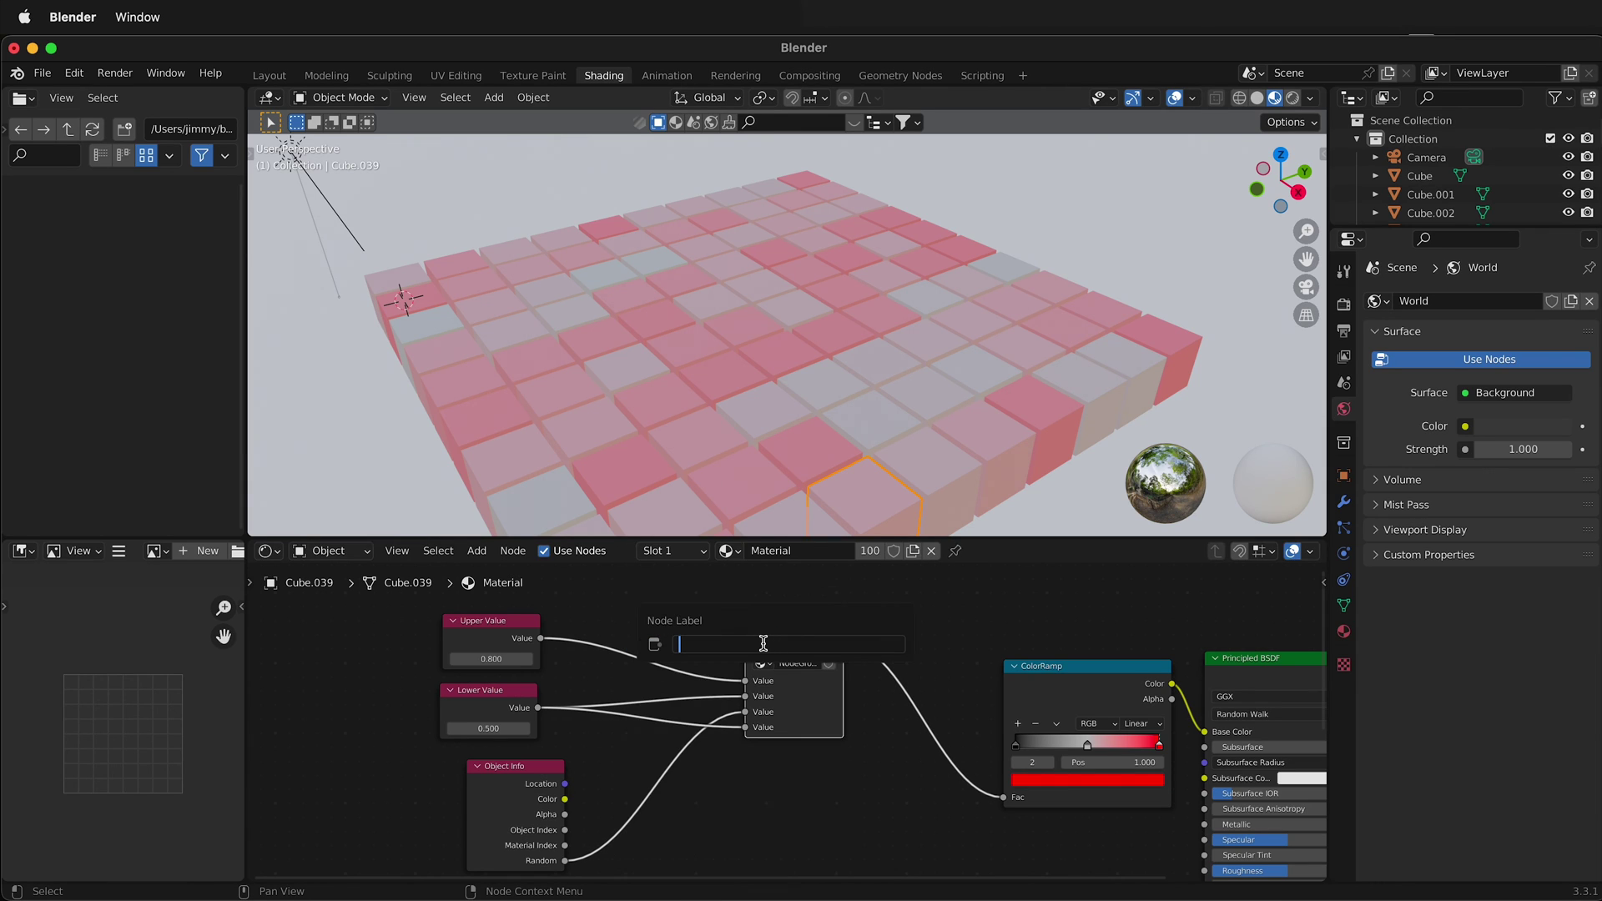
text(Random Range)
key(Return)
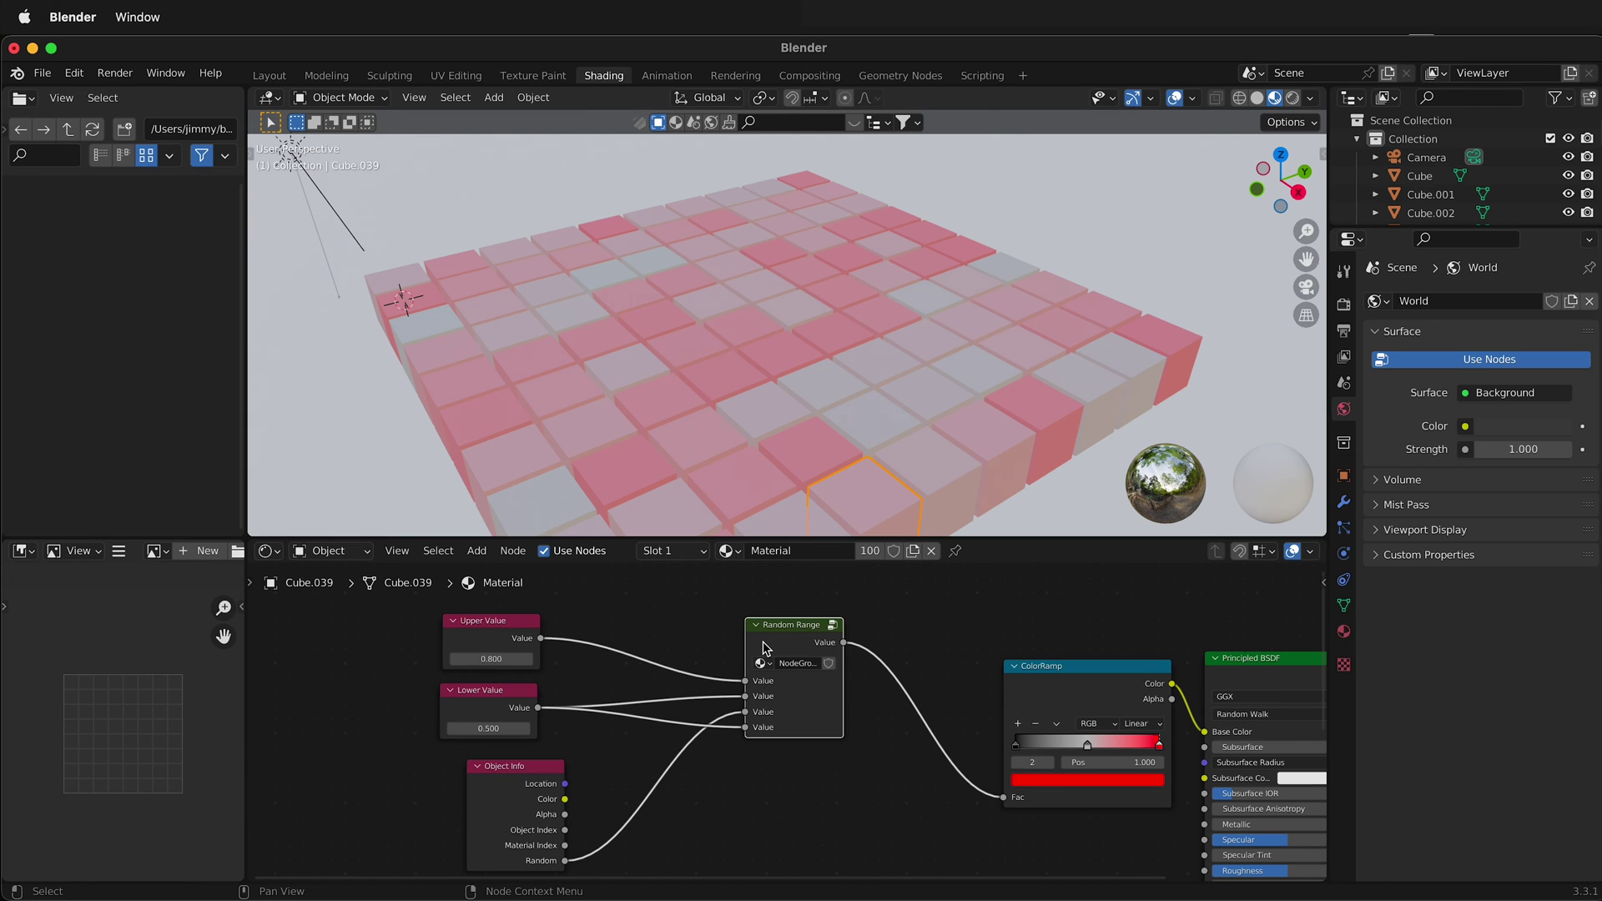
Step: Arrange the Lower Value, Upper Value, Object Info, ColorRamp and Random Range nodes into a tidy row
drag(483, 690, 581, 689)
drag(516, 620, 653, 622)
drag(543, 768, 615, 761)
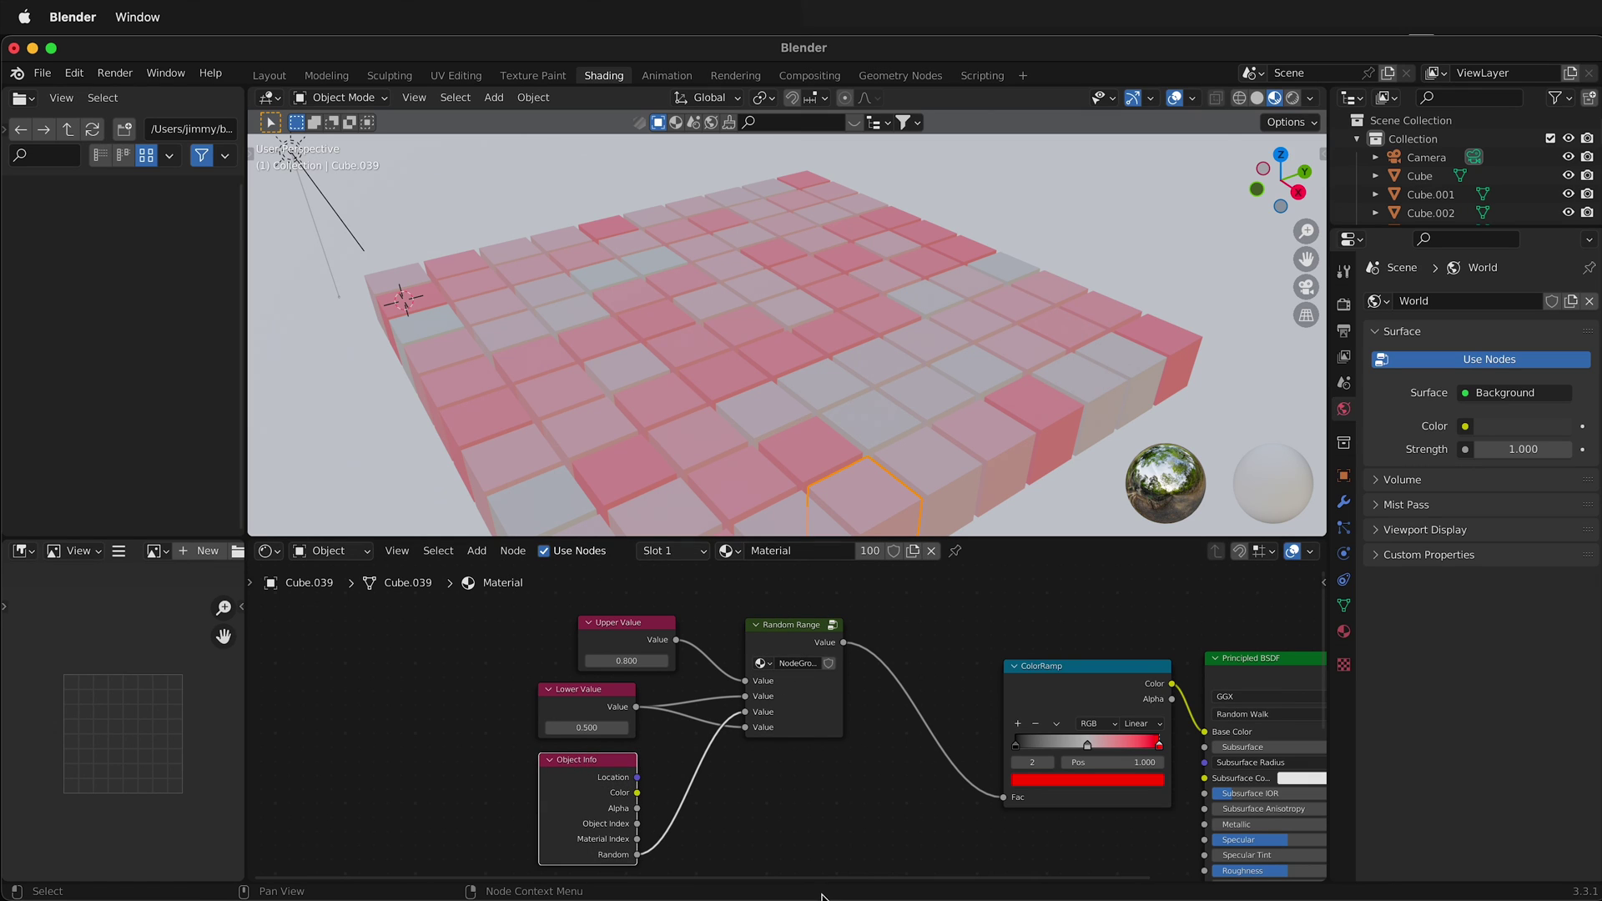
drag(1126, 663, 1029, 603)
drag(631, 621, 588, 616)
drag(776, 625, 736, 620)
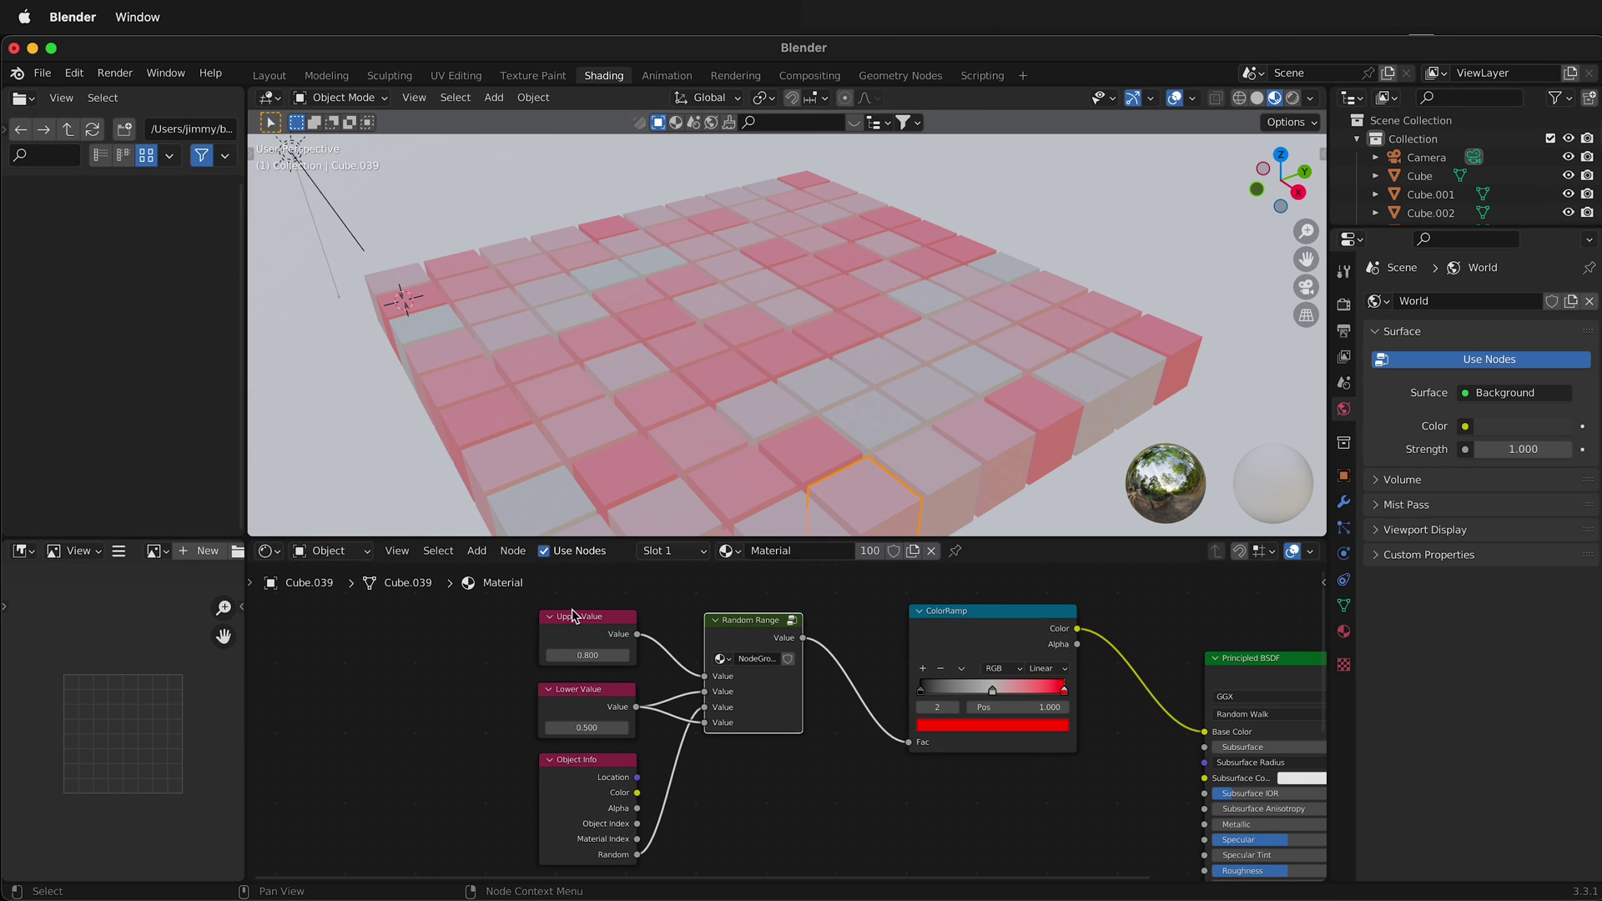